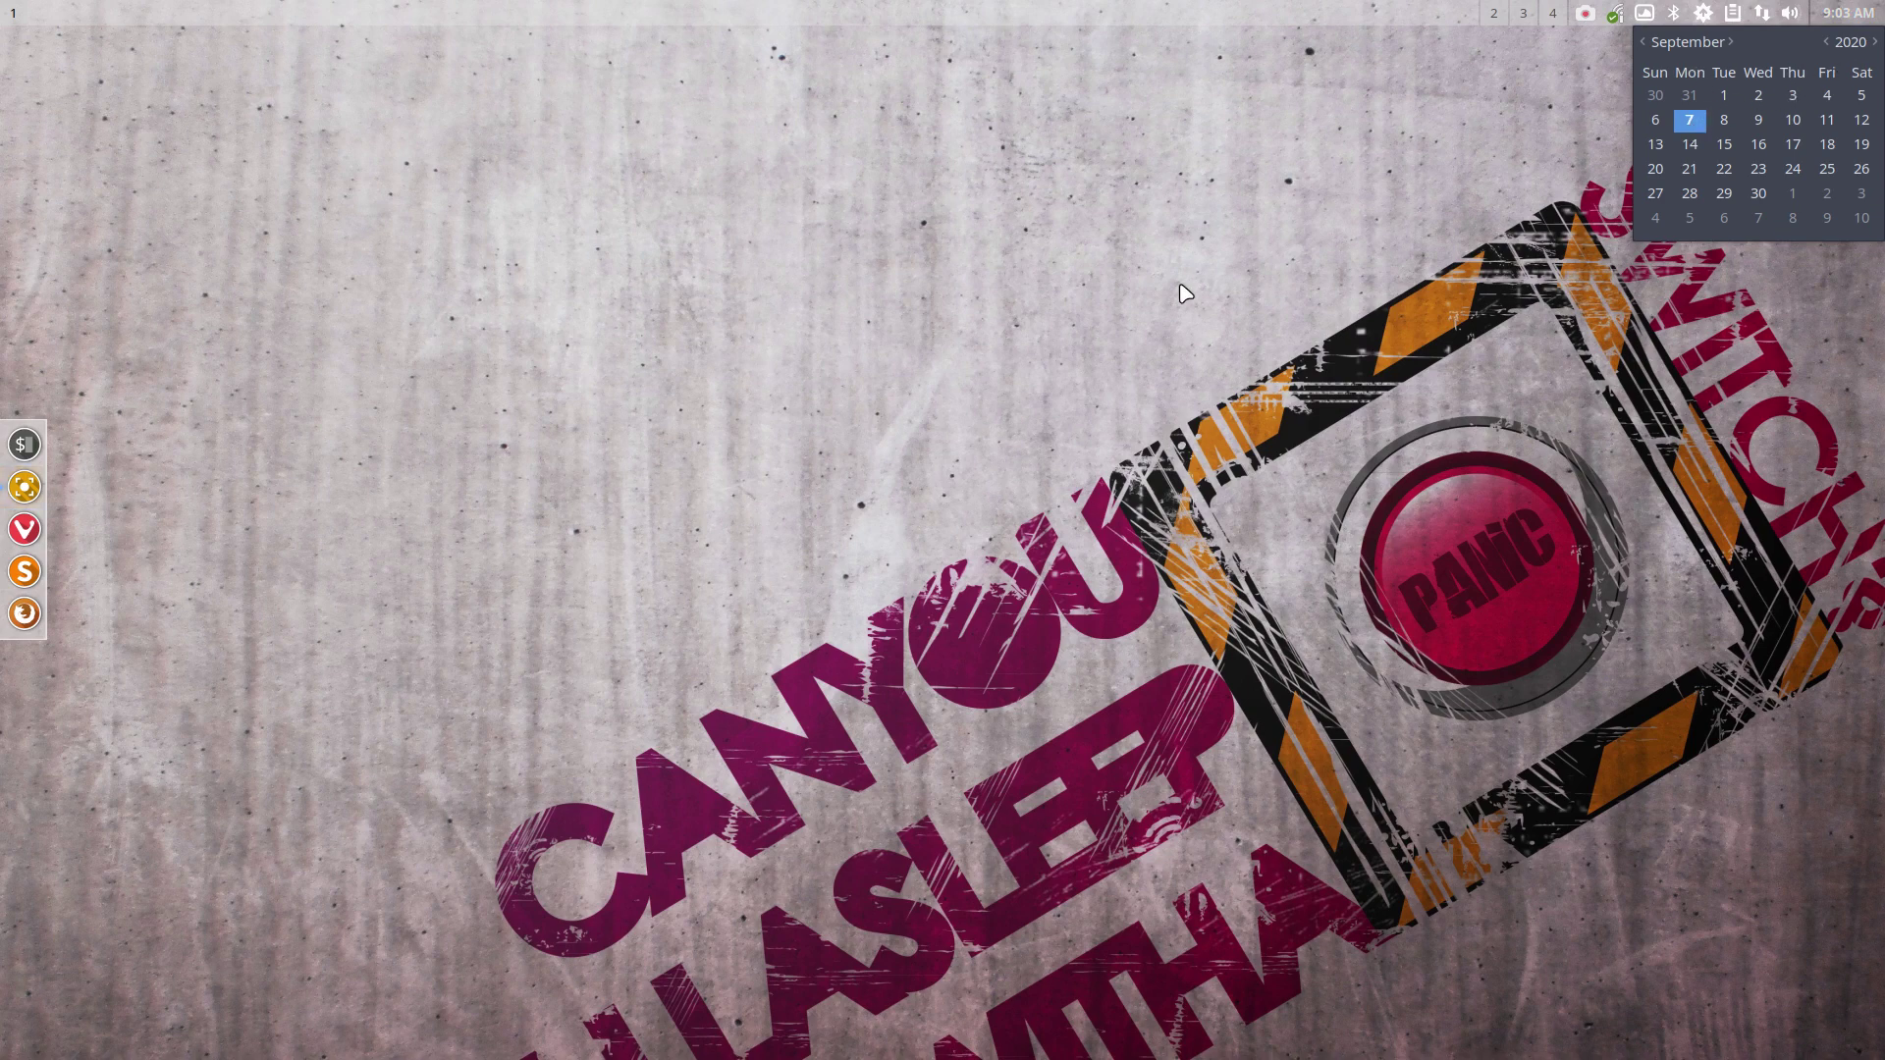
Close the calendar popup, browse the desktop root menu, and open a terminal with Ctrl+Alt+T
left_click(1824, 10)
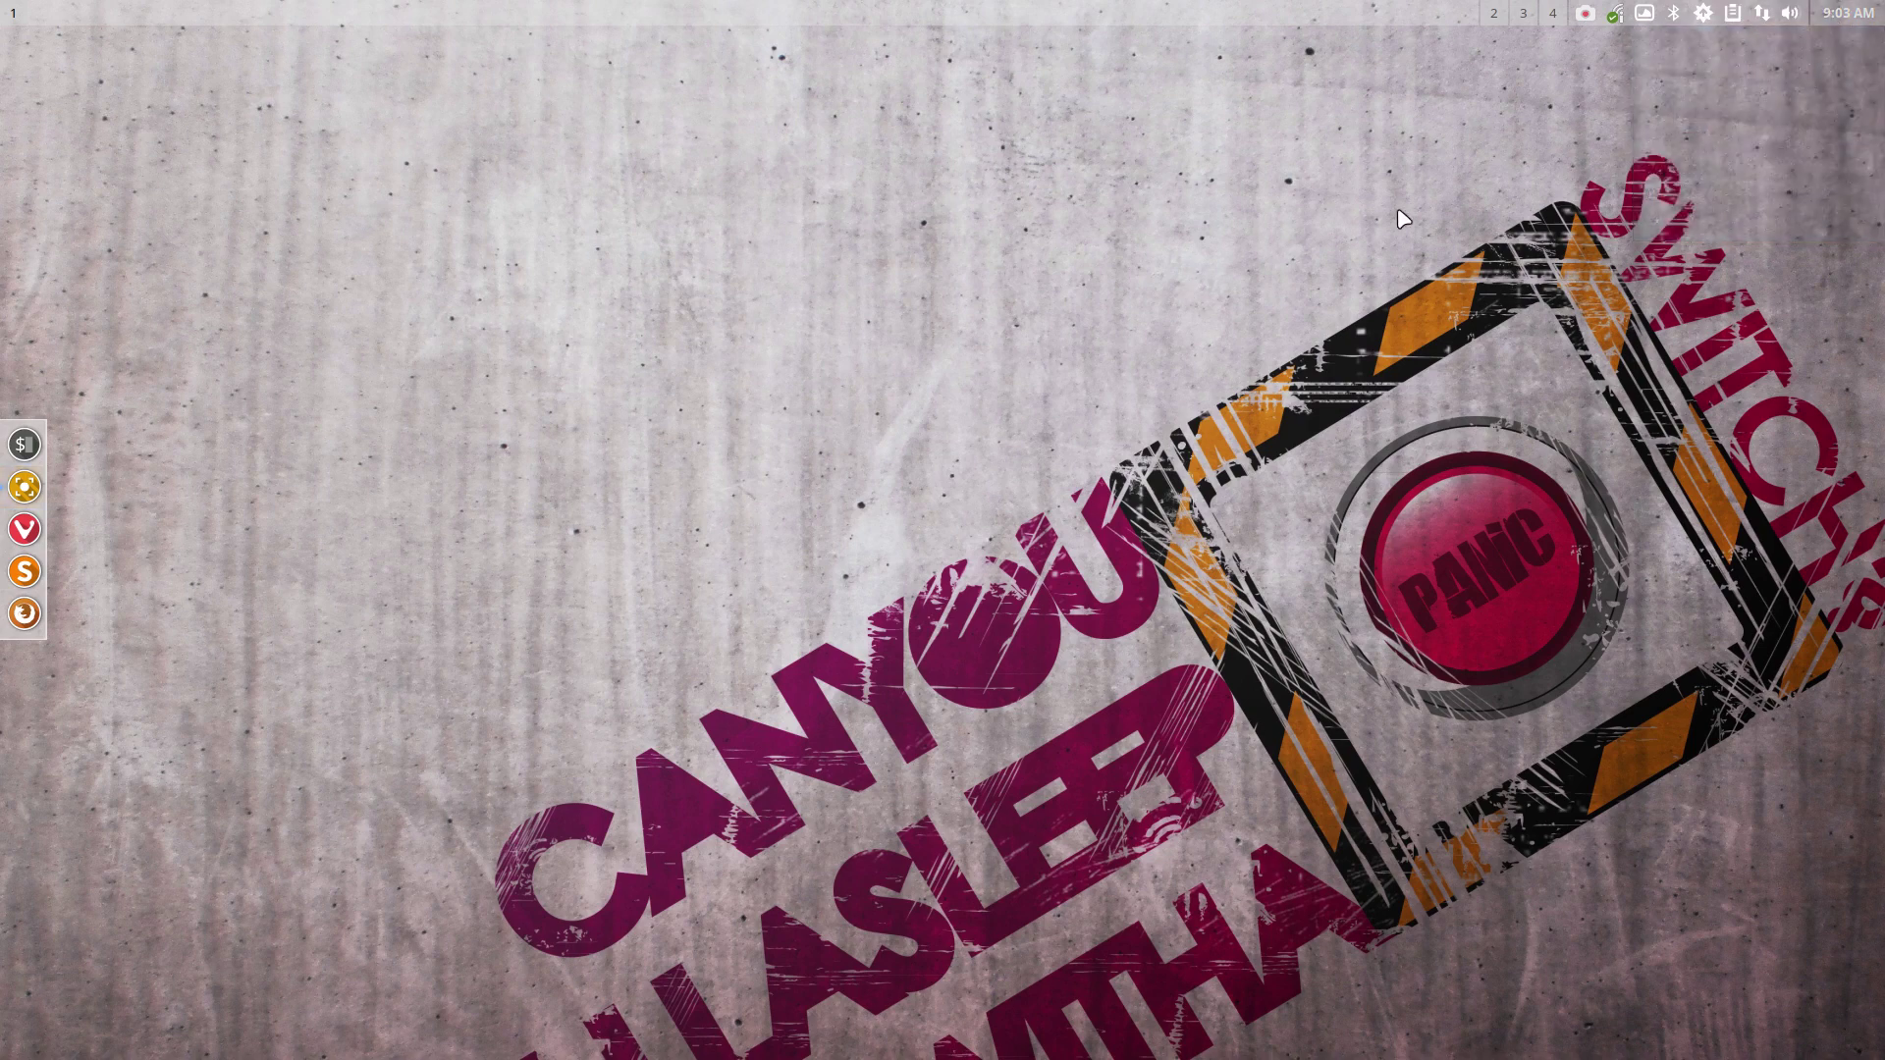
right_click(637, 302)
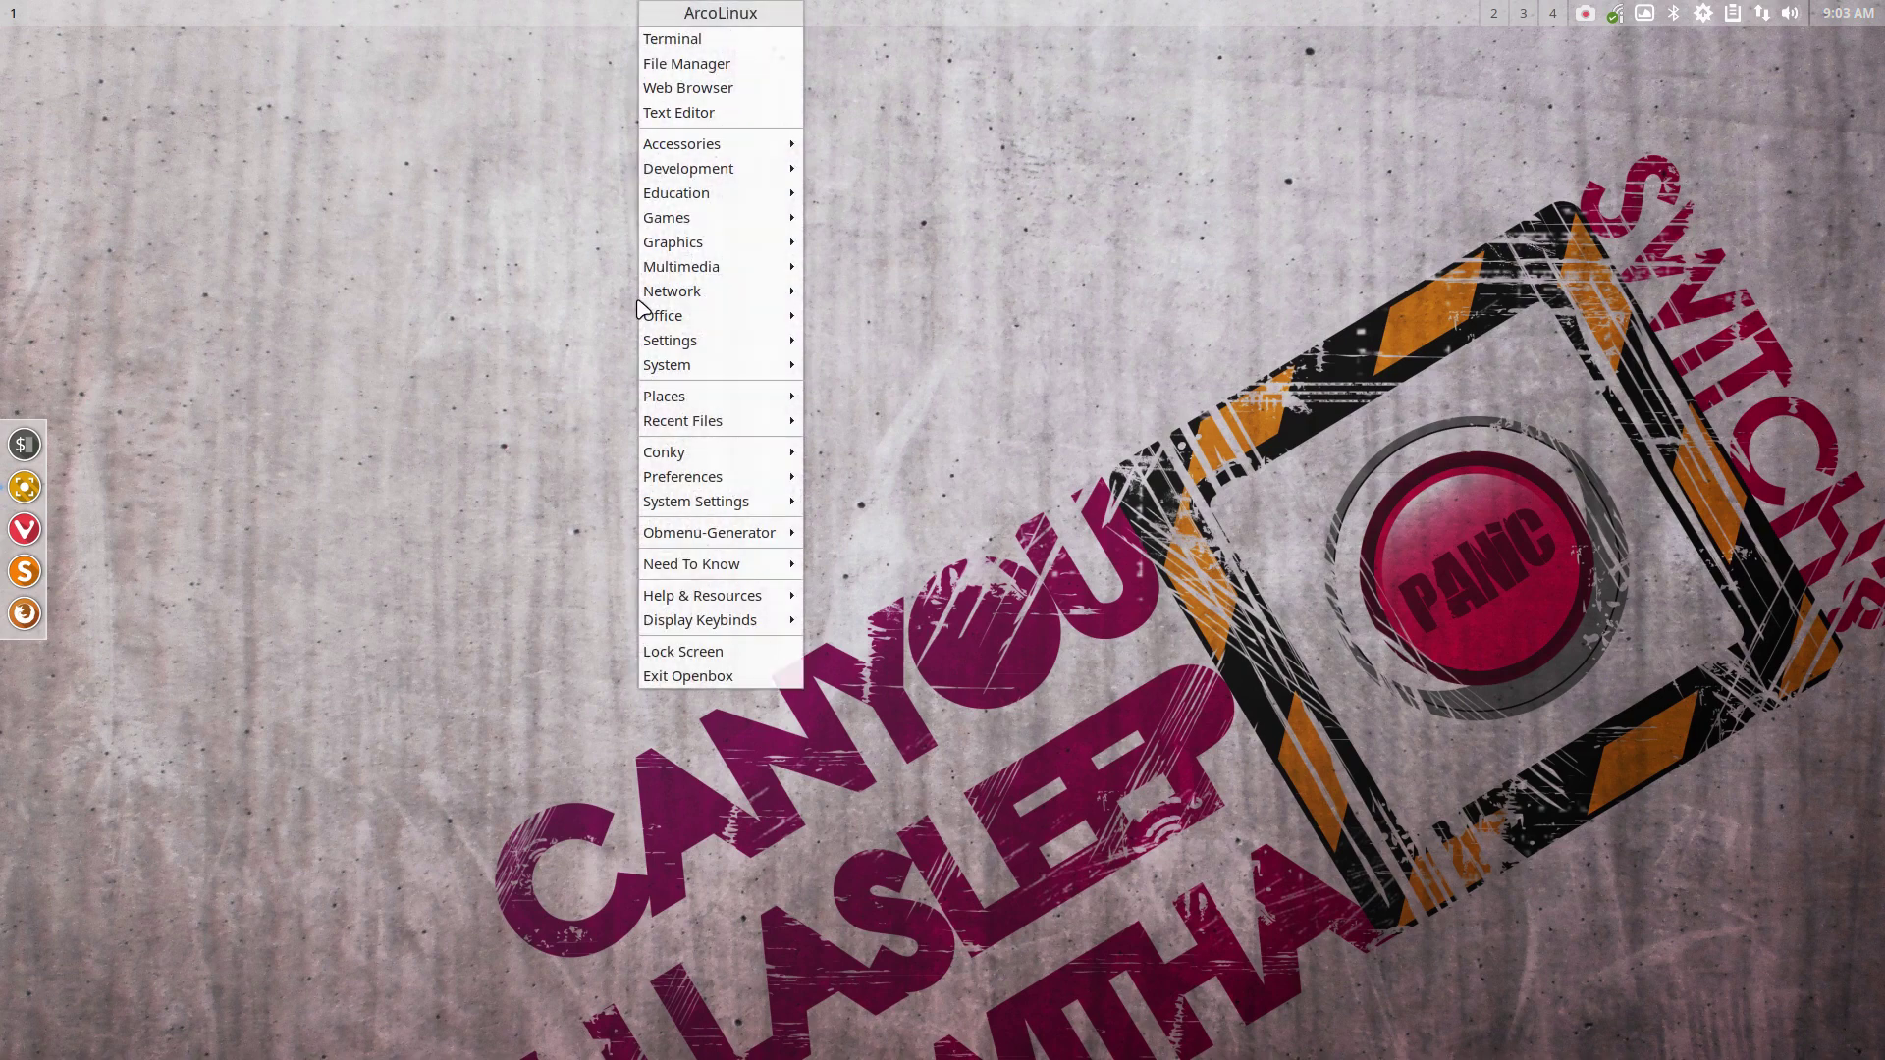
left_click(366, 539)
right_click(365, 540)
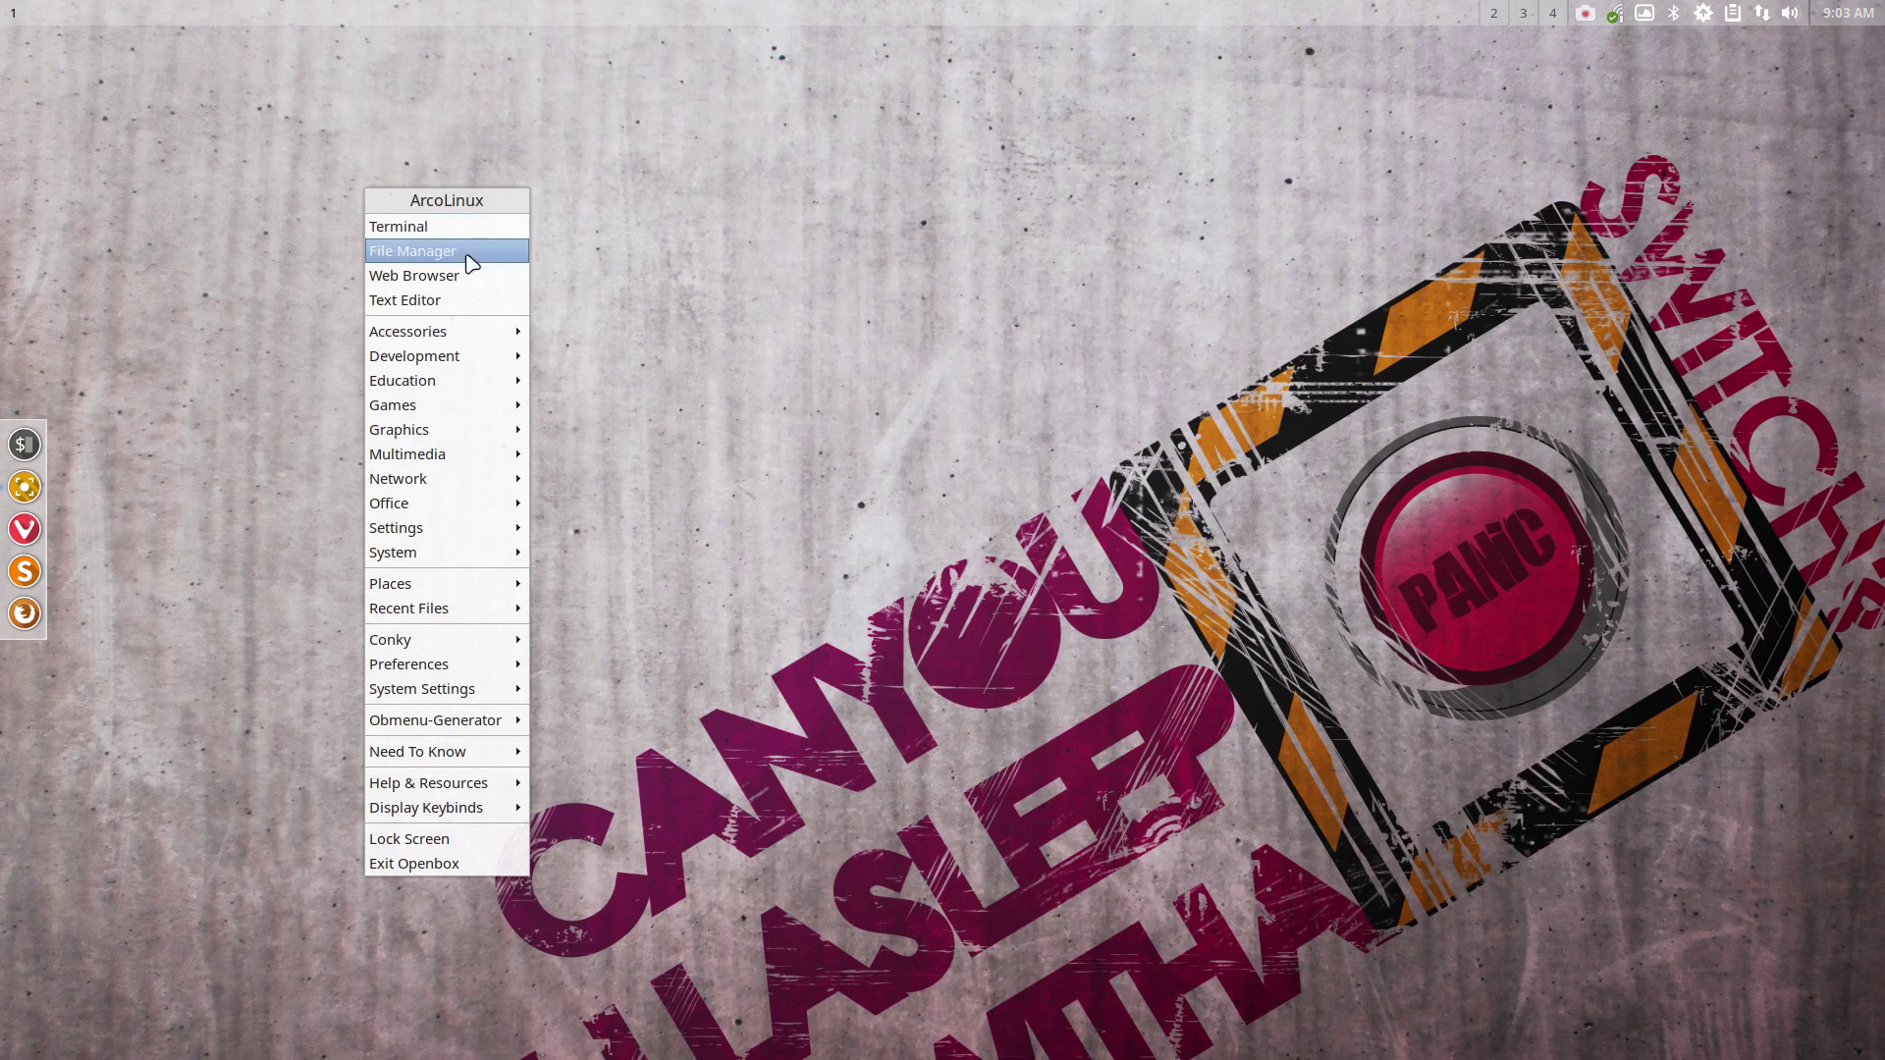
left_click(672, 306)
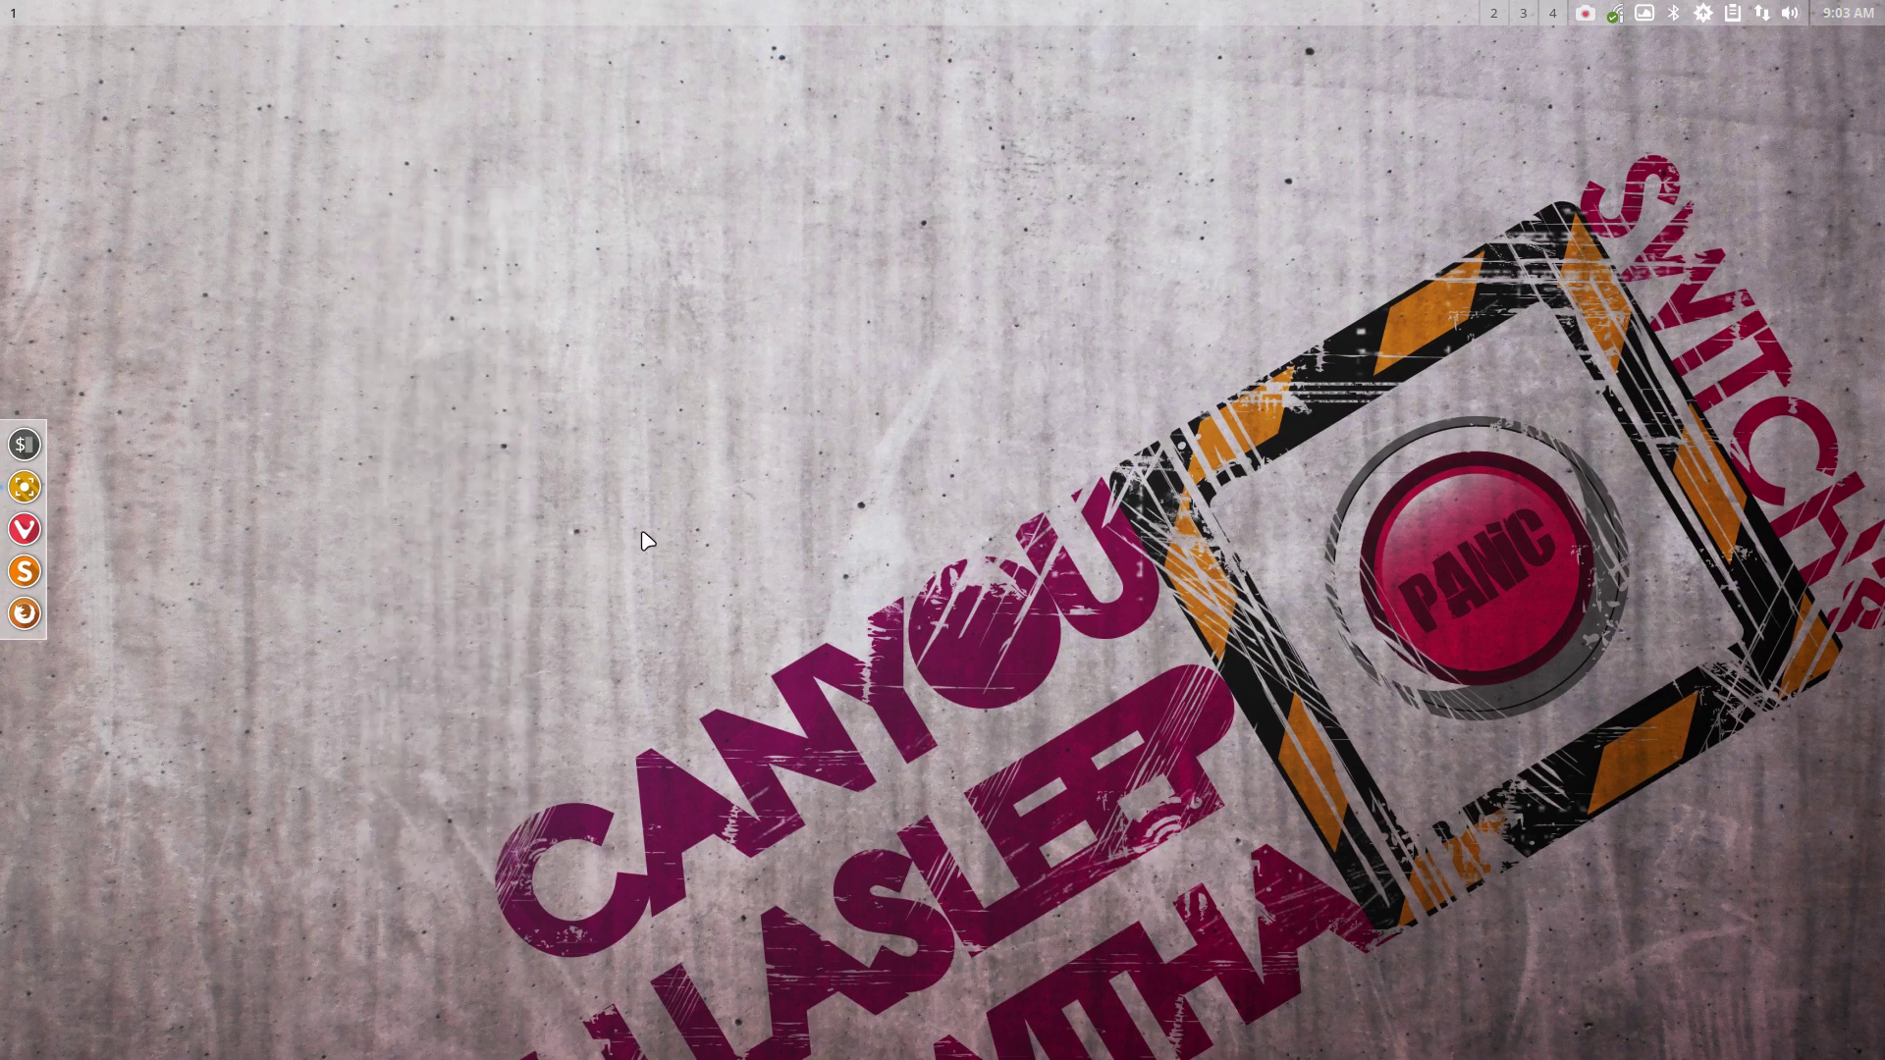
key("ctrl+alt+t")
type("rip")
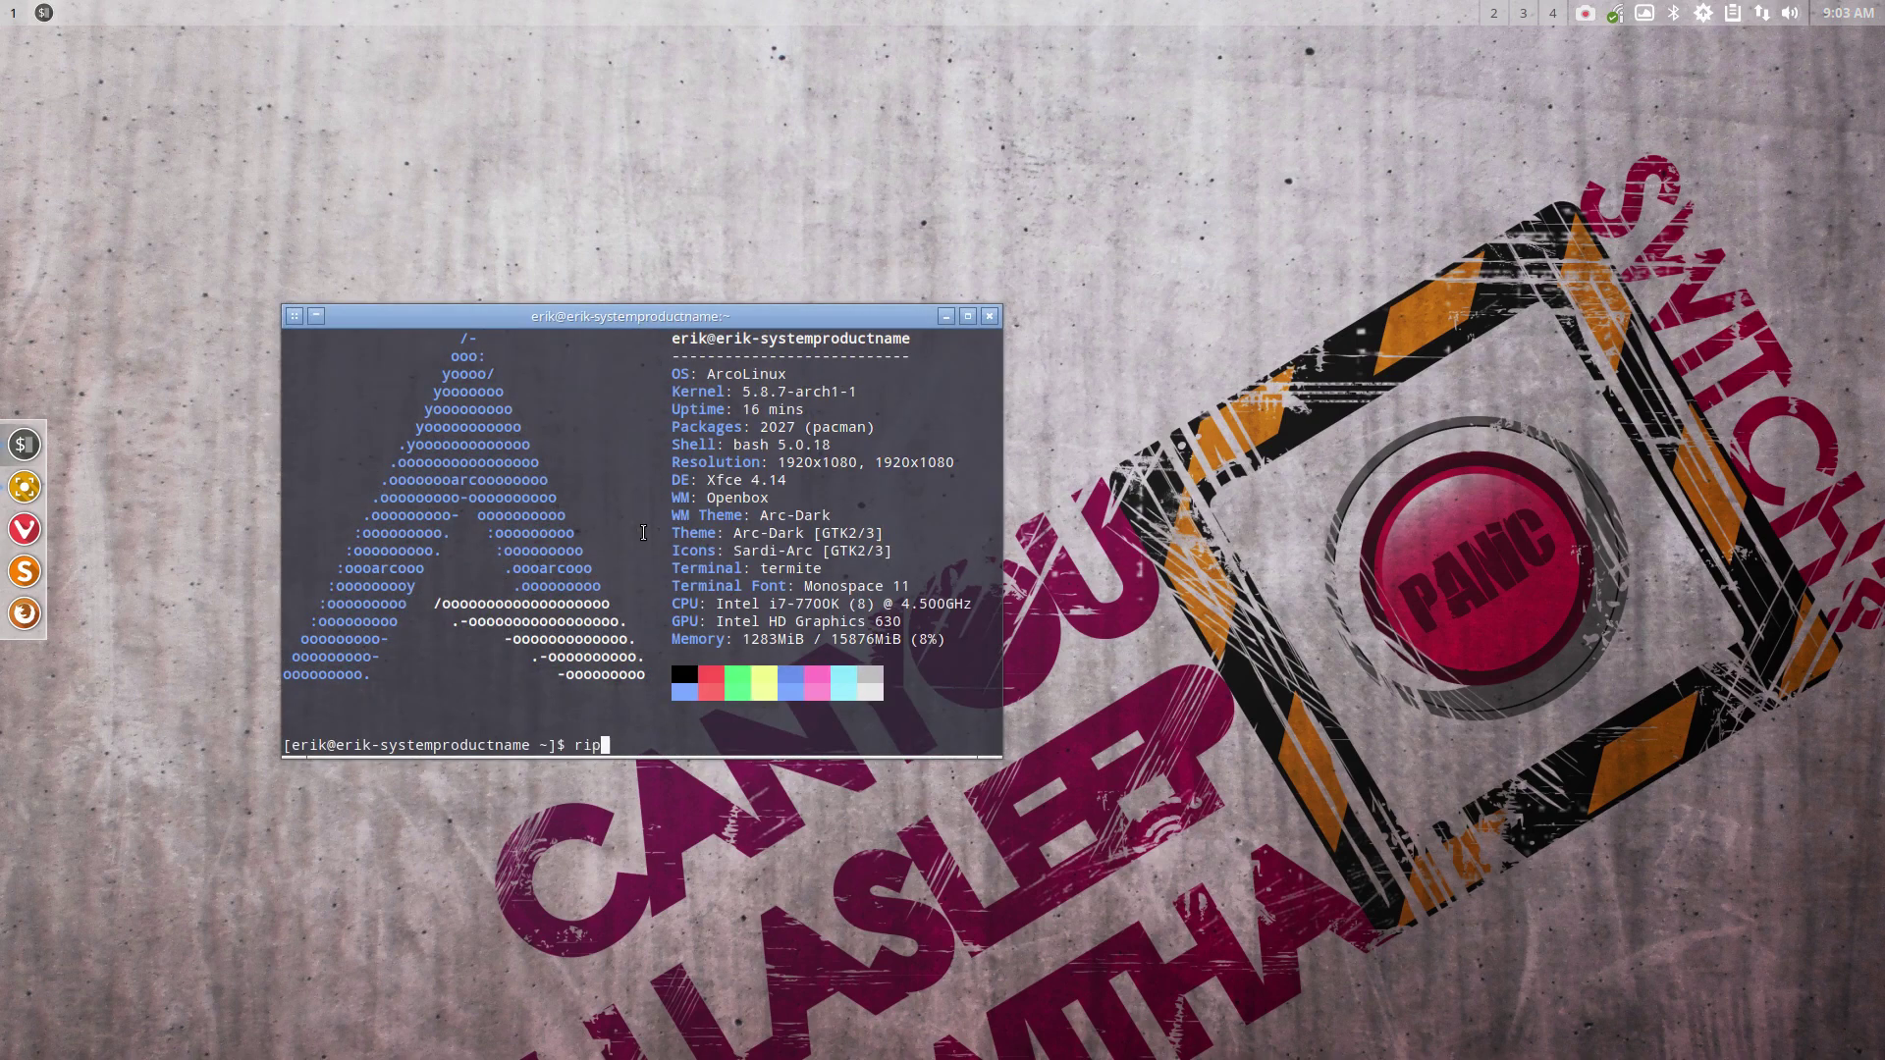
key("Return")
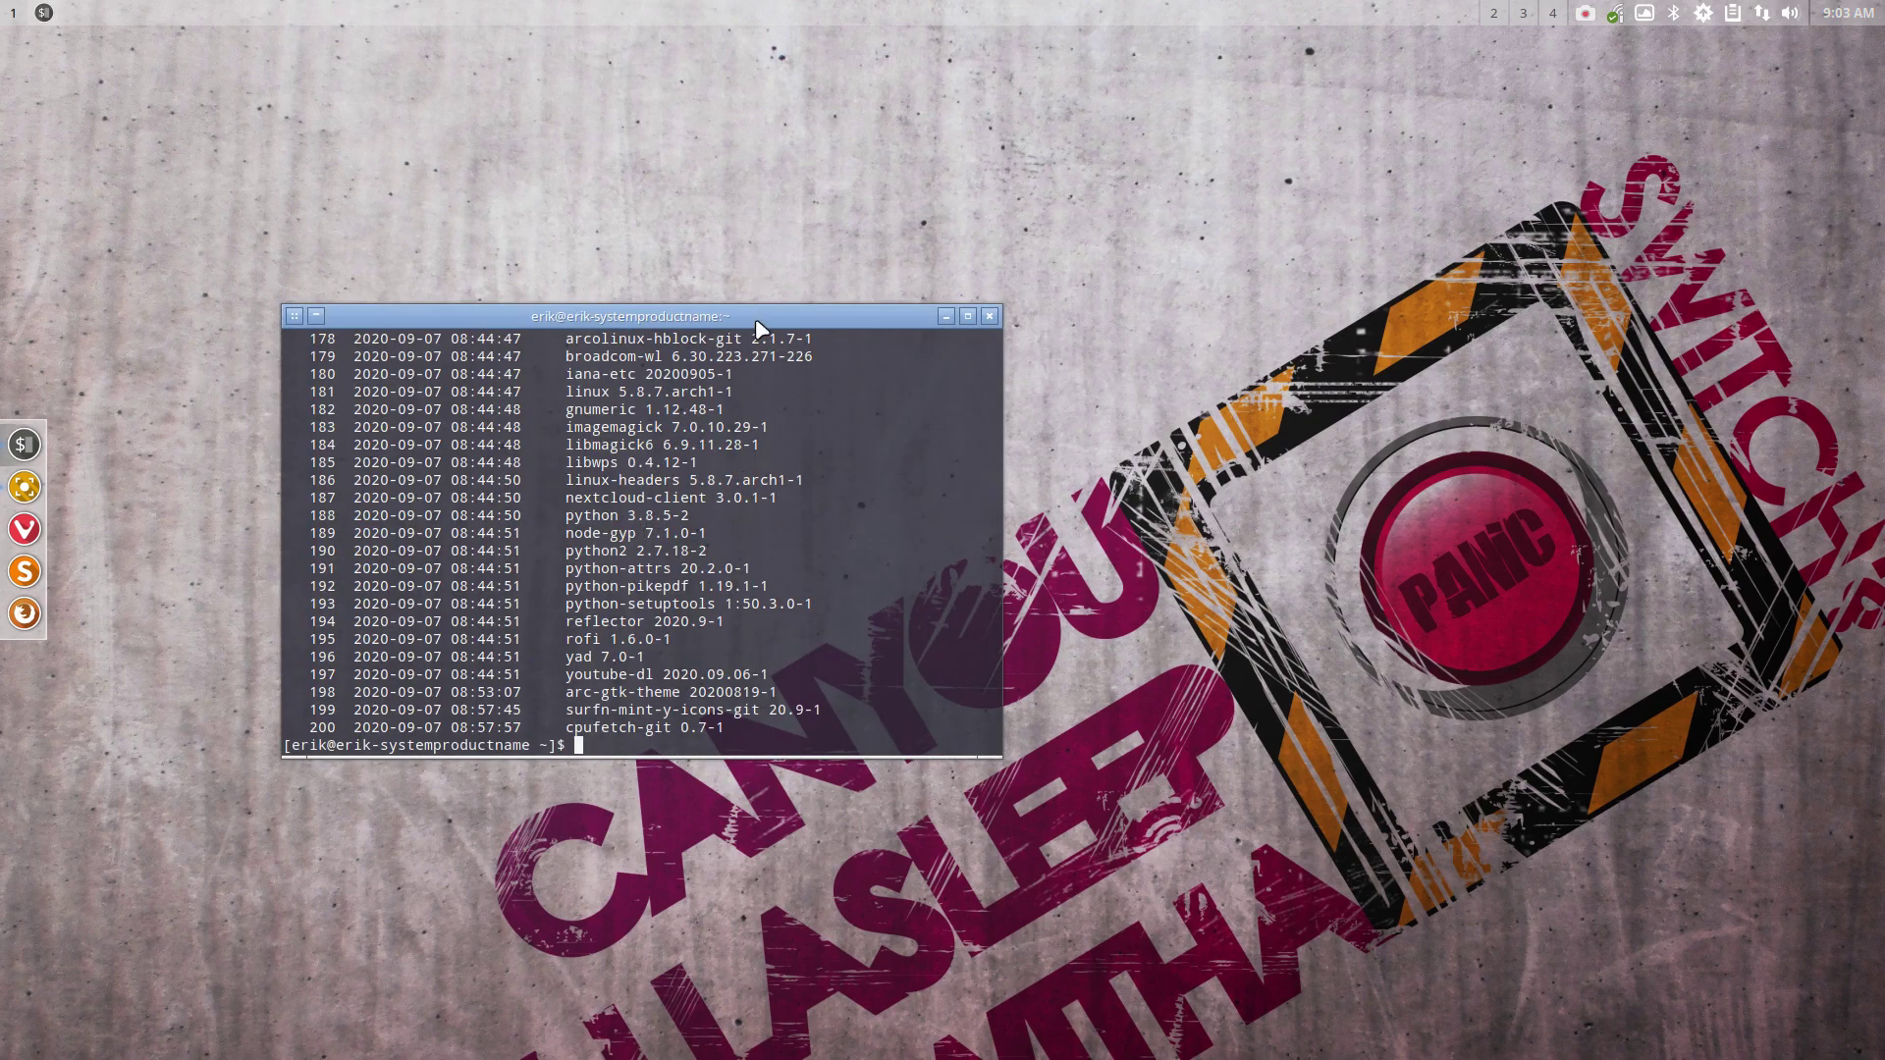
double_click(757, 316)
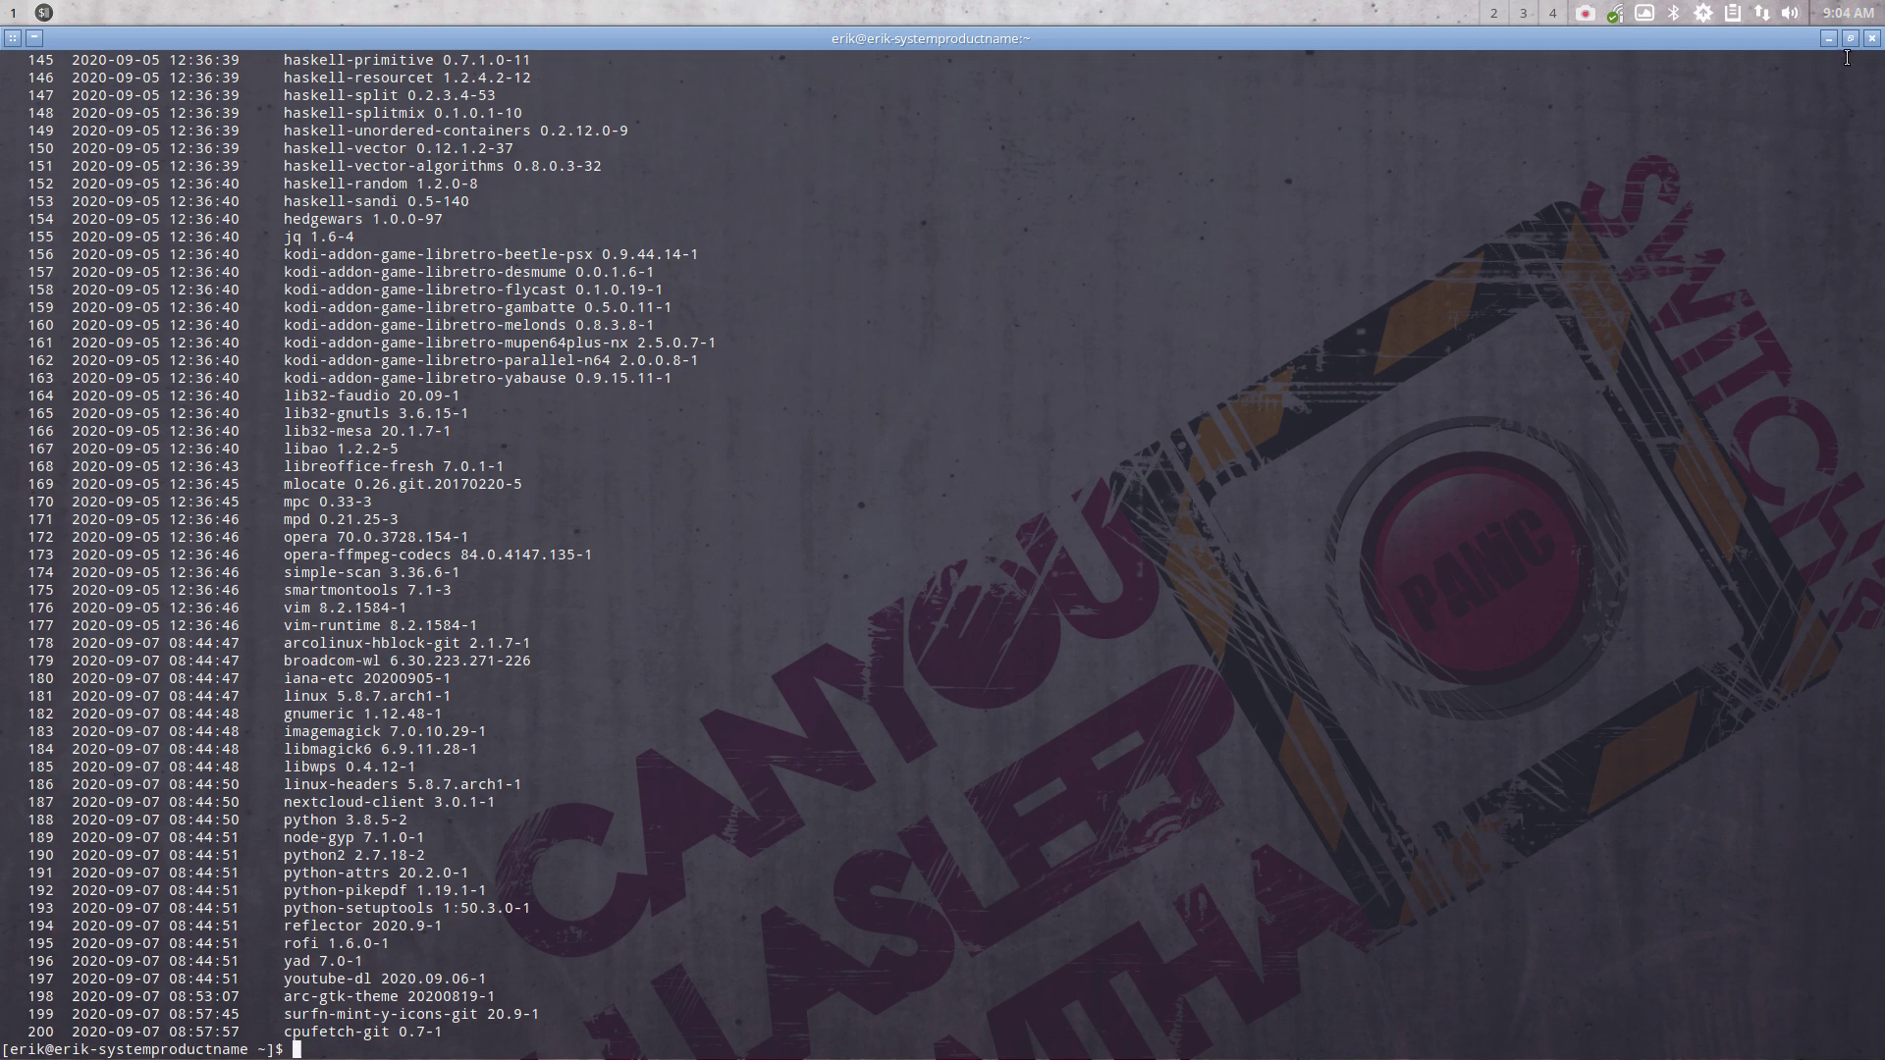
left_click(1872, 39)
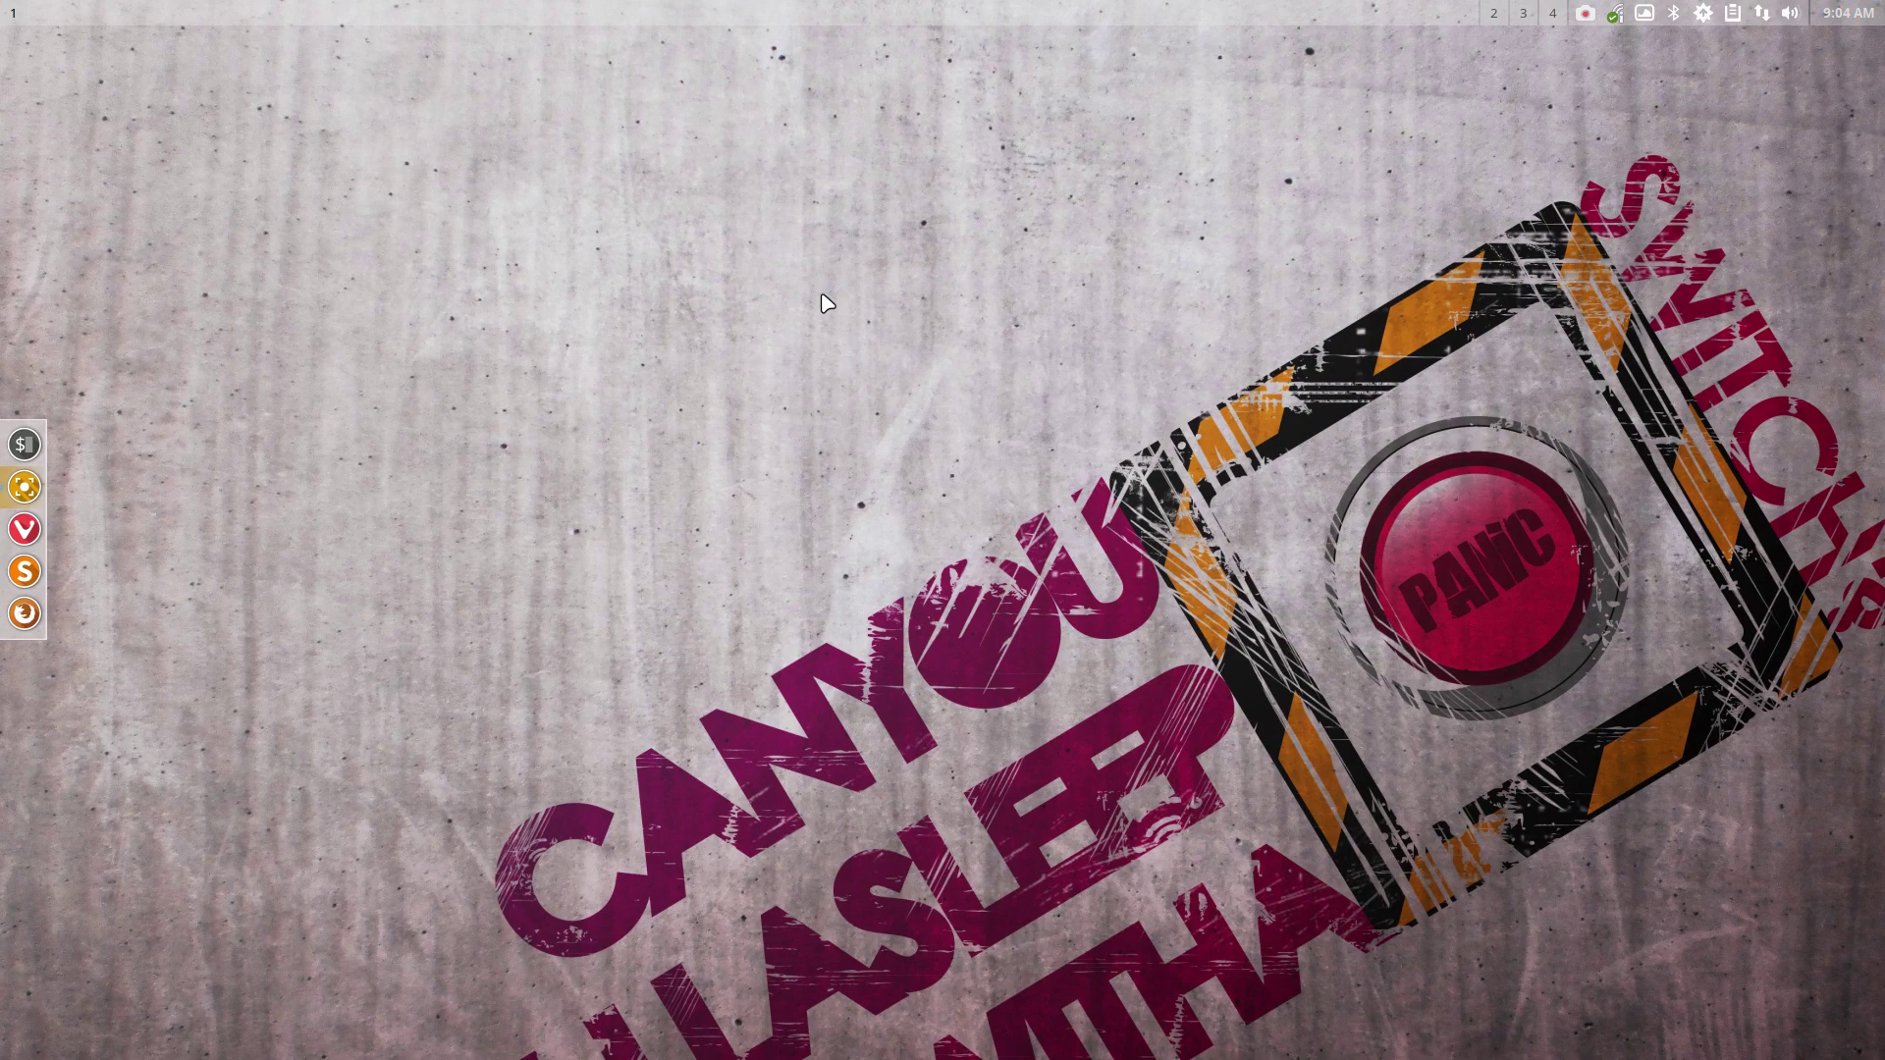
Open a terminal from the desktop menu and move it toward the screen centre
right_click(781, 366)
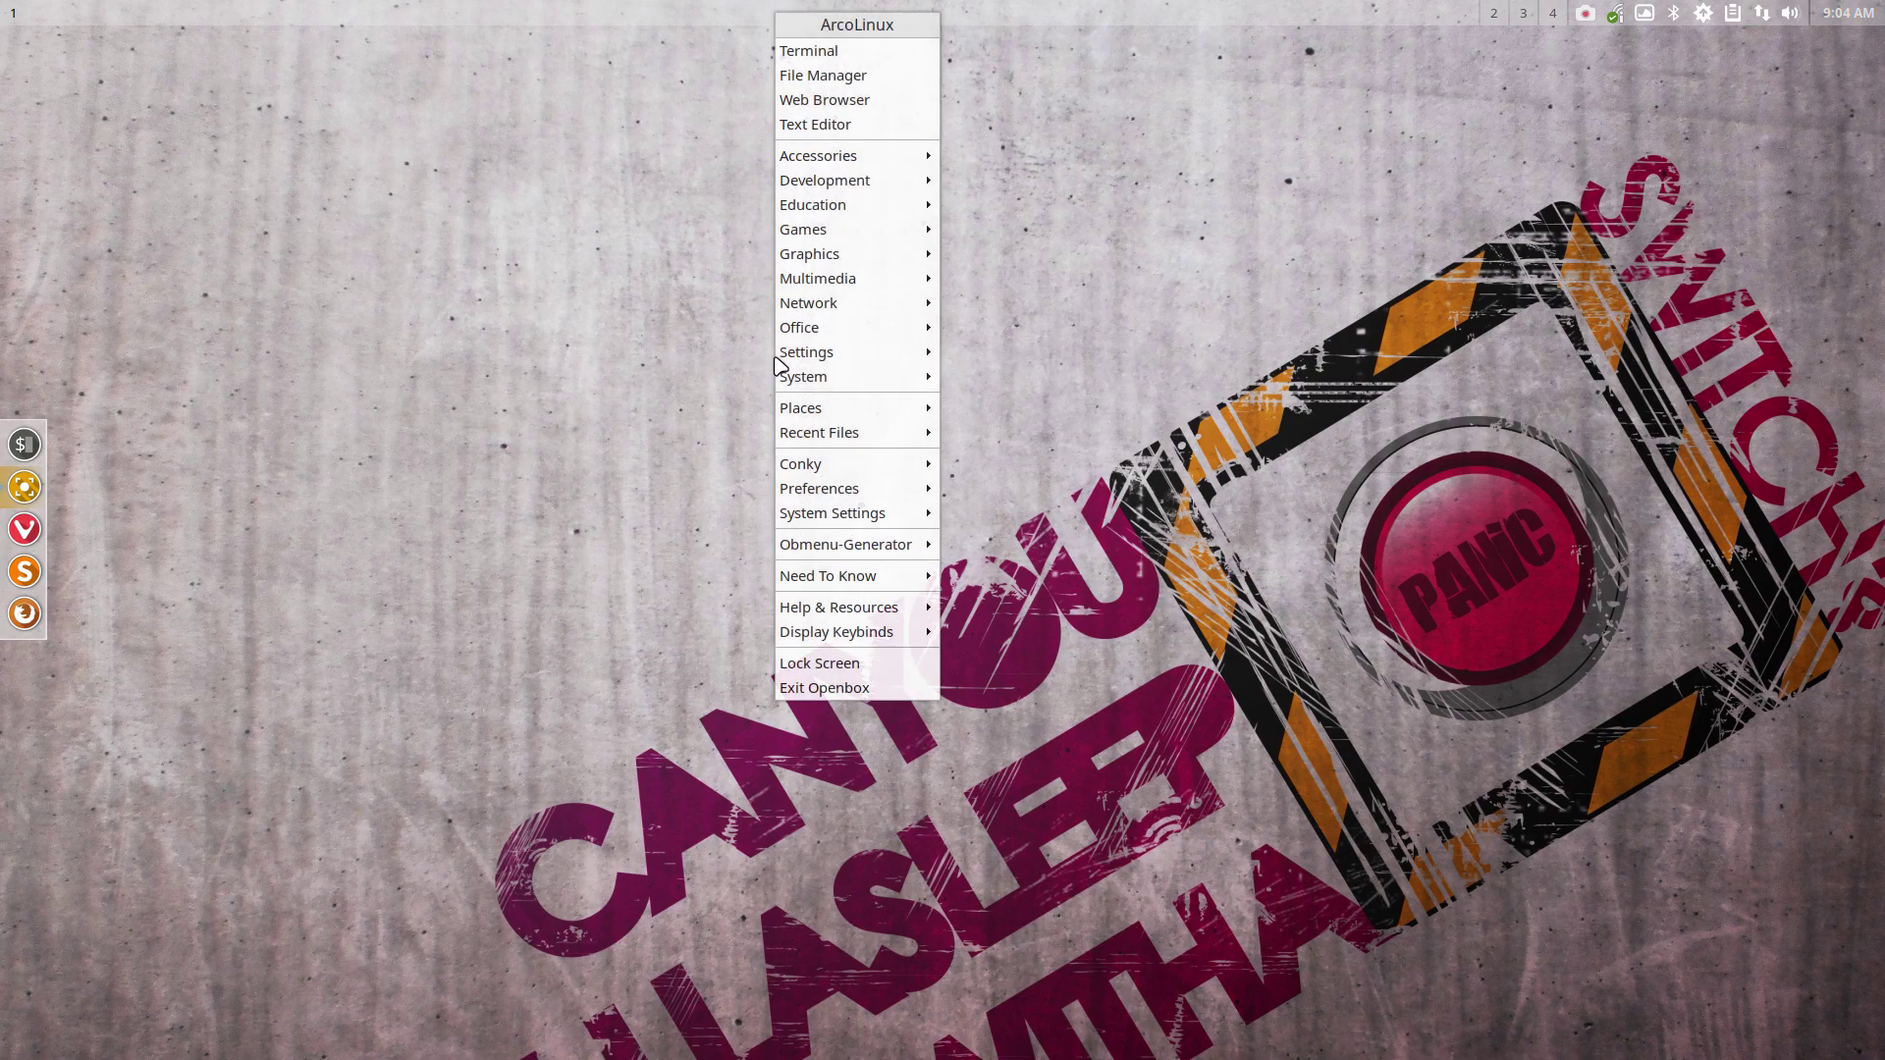
left_click(537, 450)
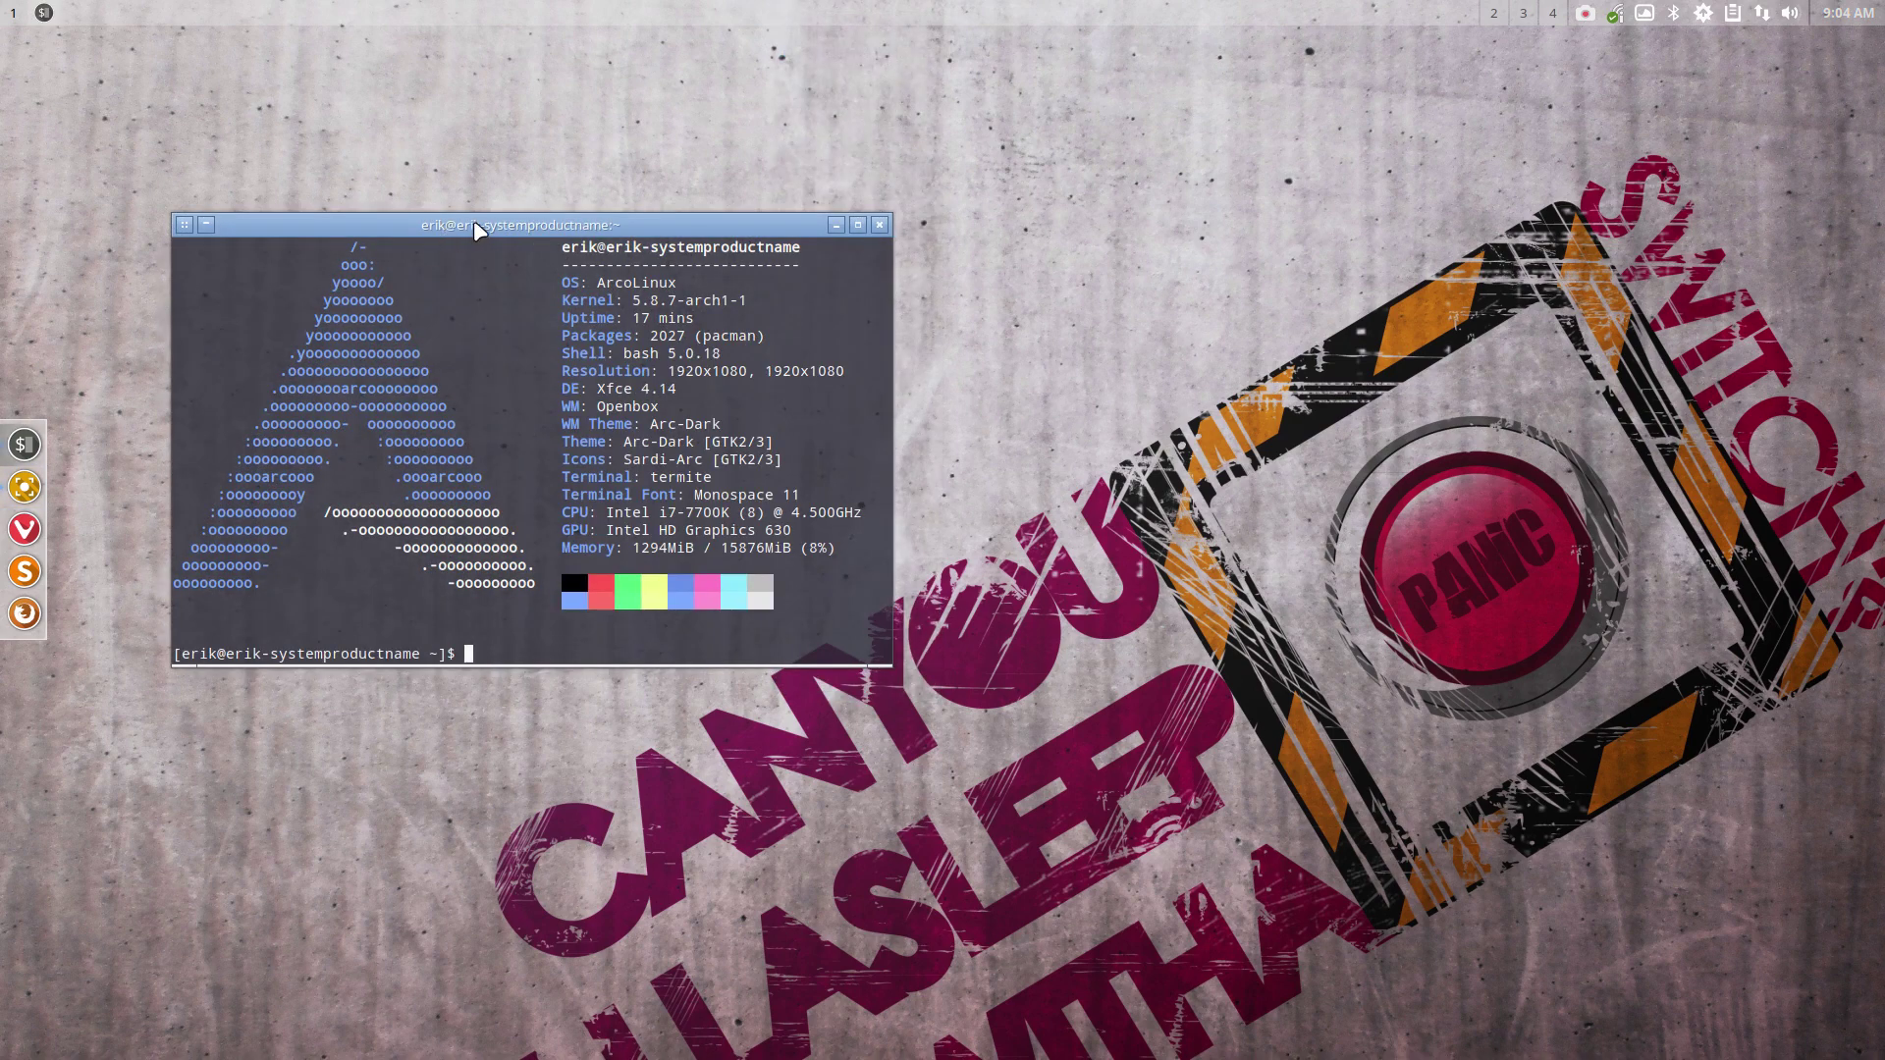
left_click_drag(474, 222, 870, 235)
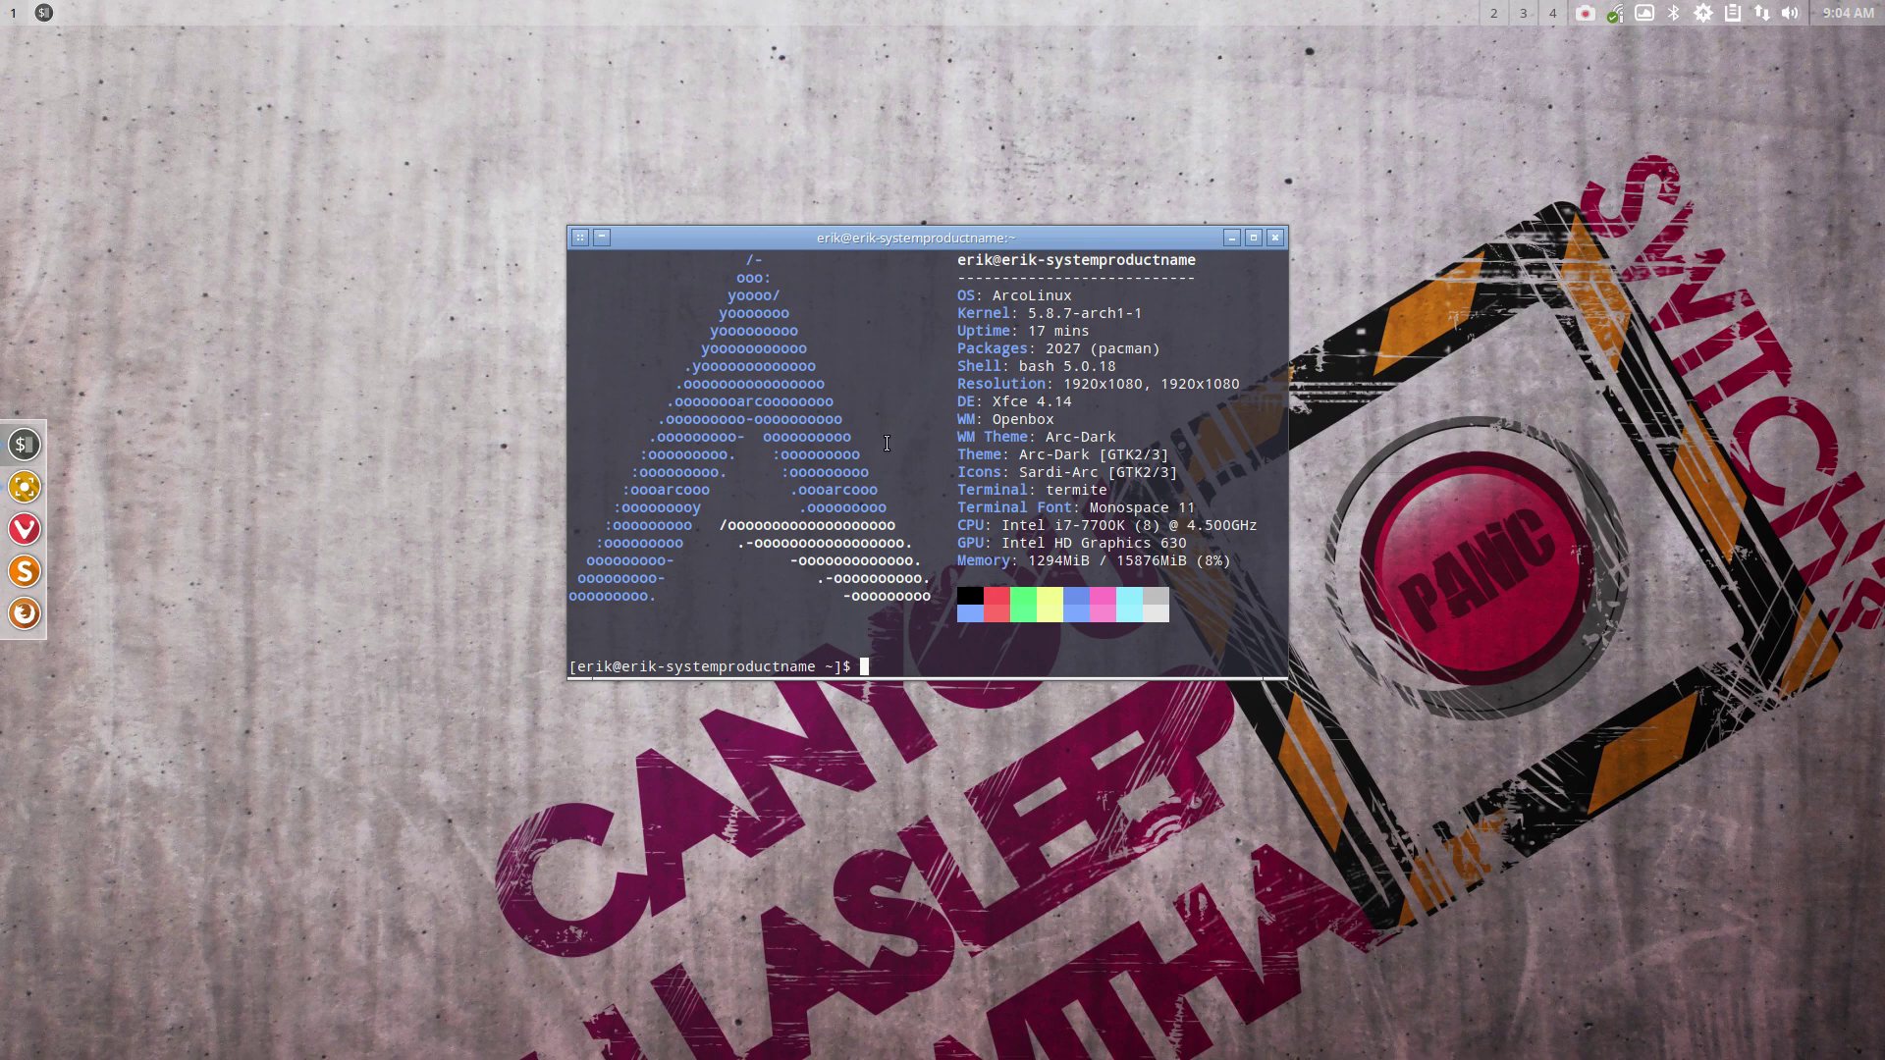
Install openbox-arc-git with 'sudo pacman -S', entering the password and confirming the installation
type("sudo pacman -S openbox-arc-git")
key("Return")
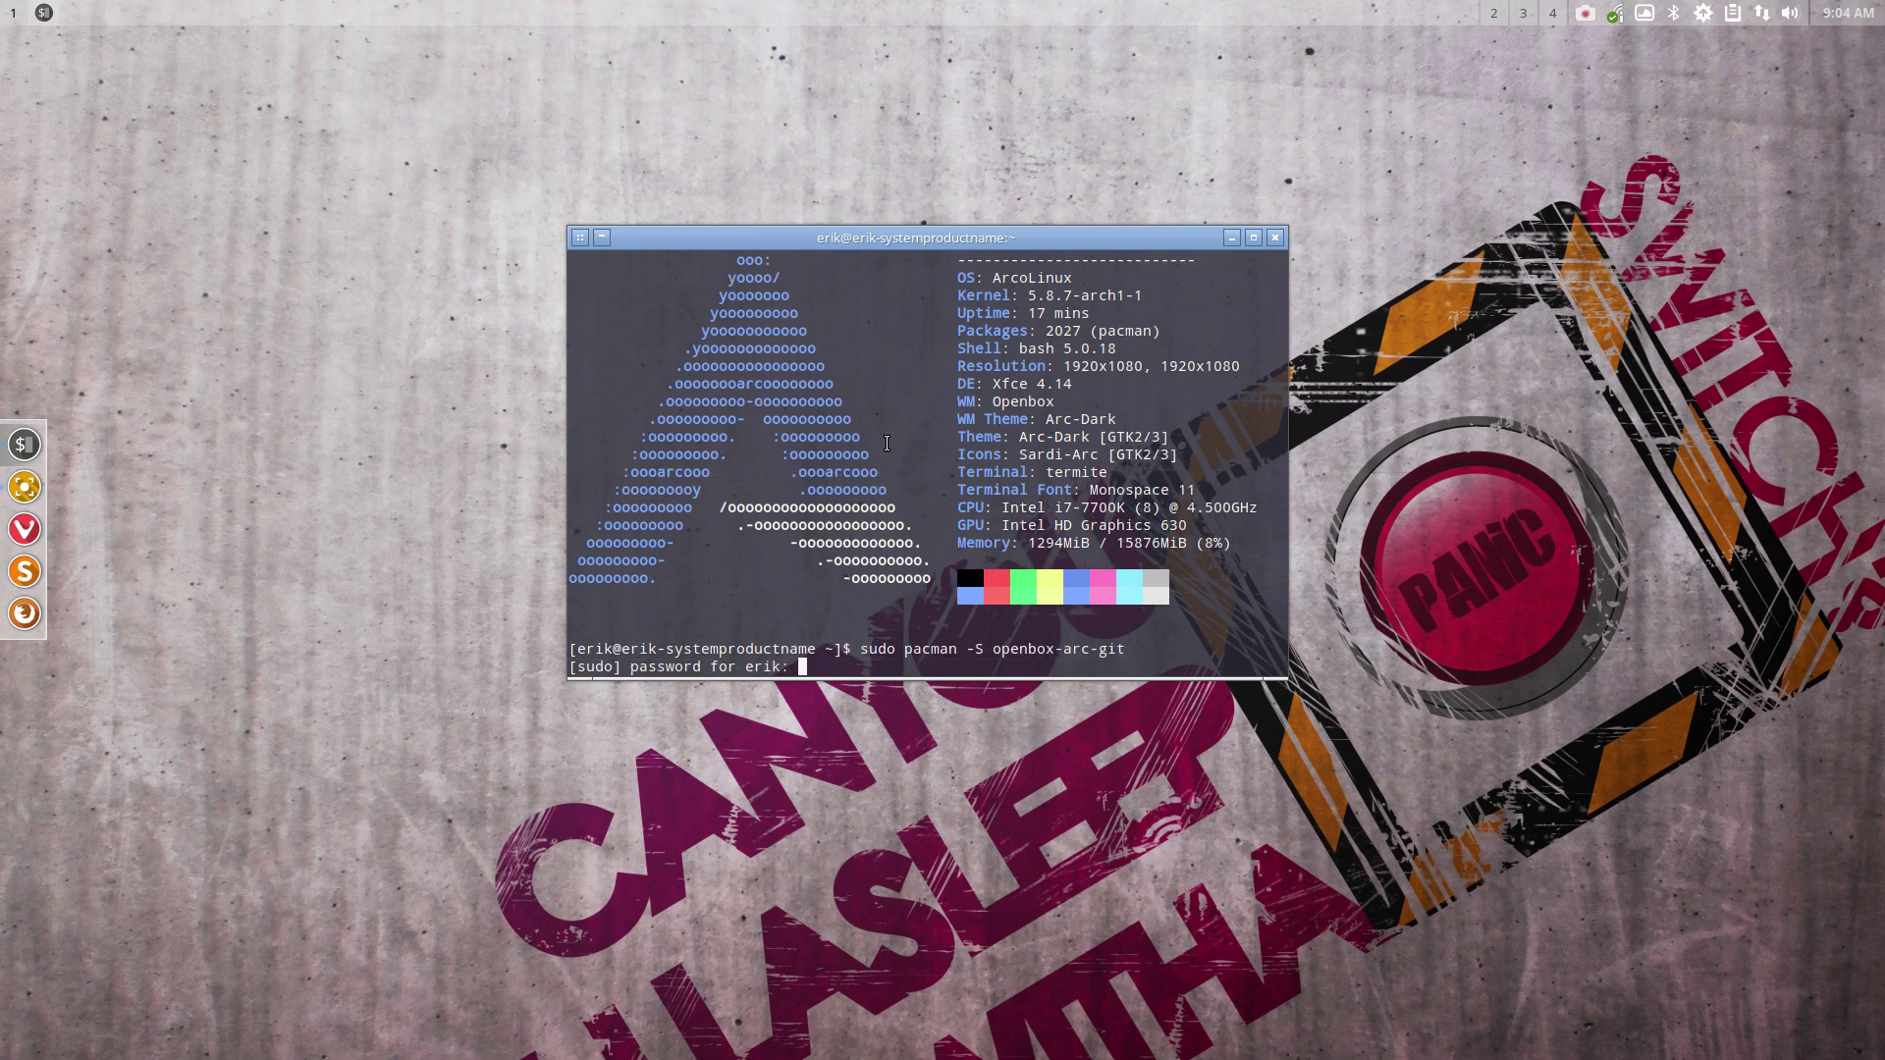
key("Return")
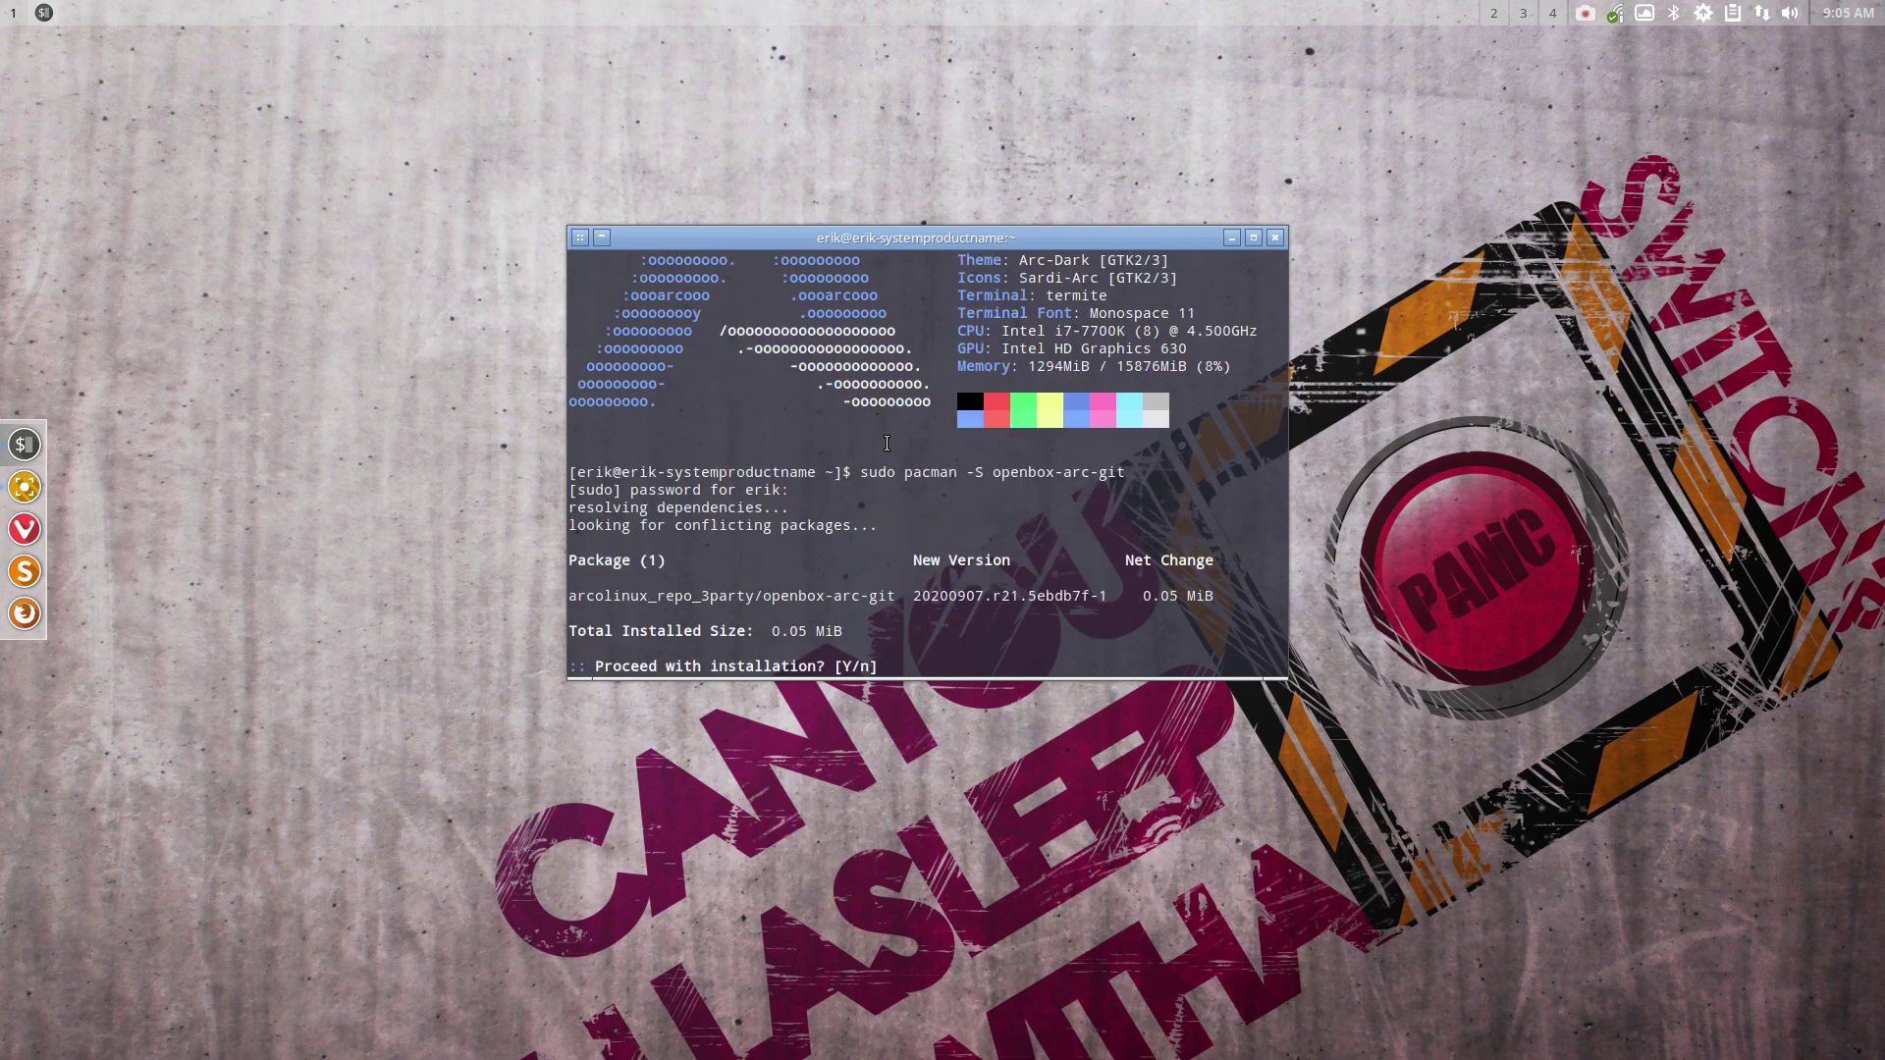
key("Return")
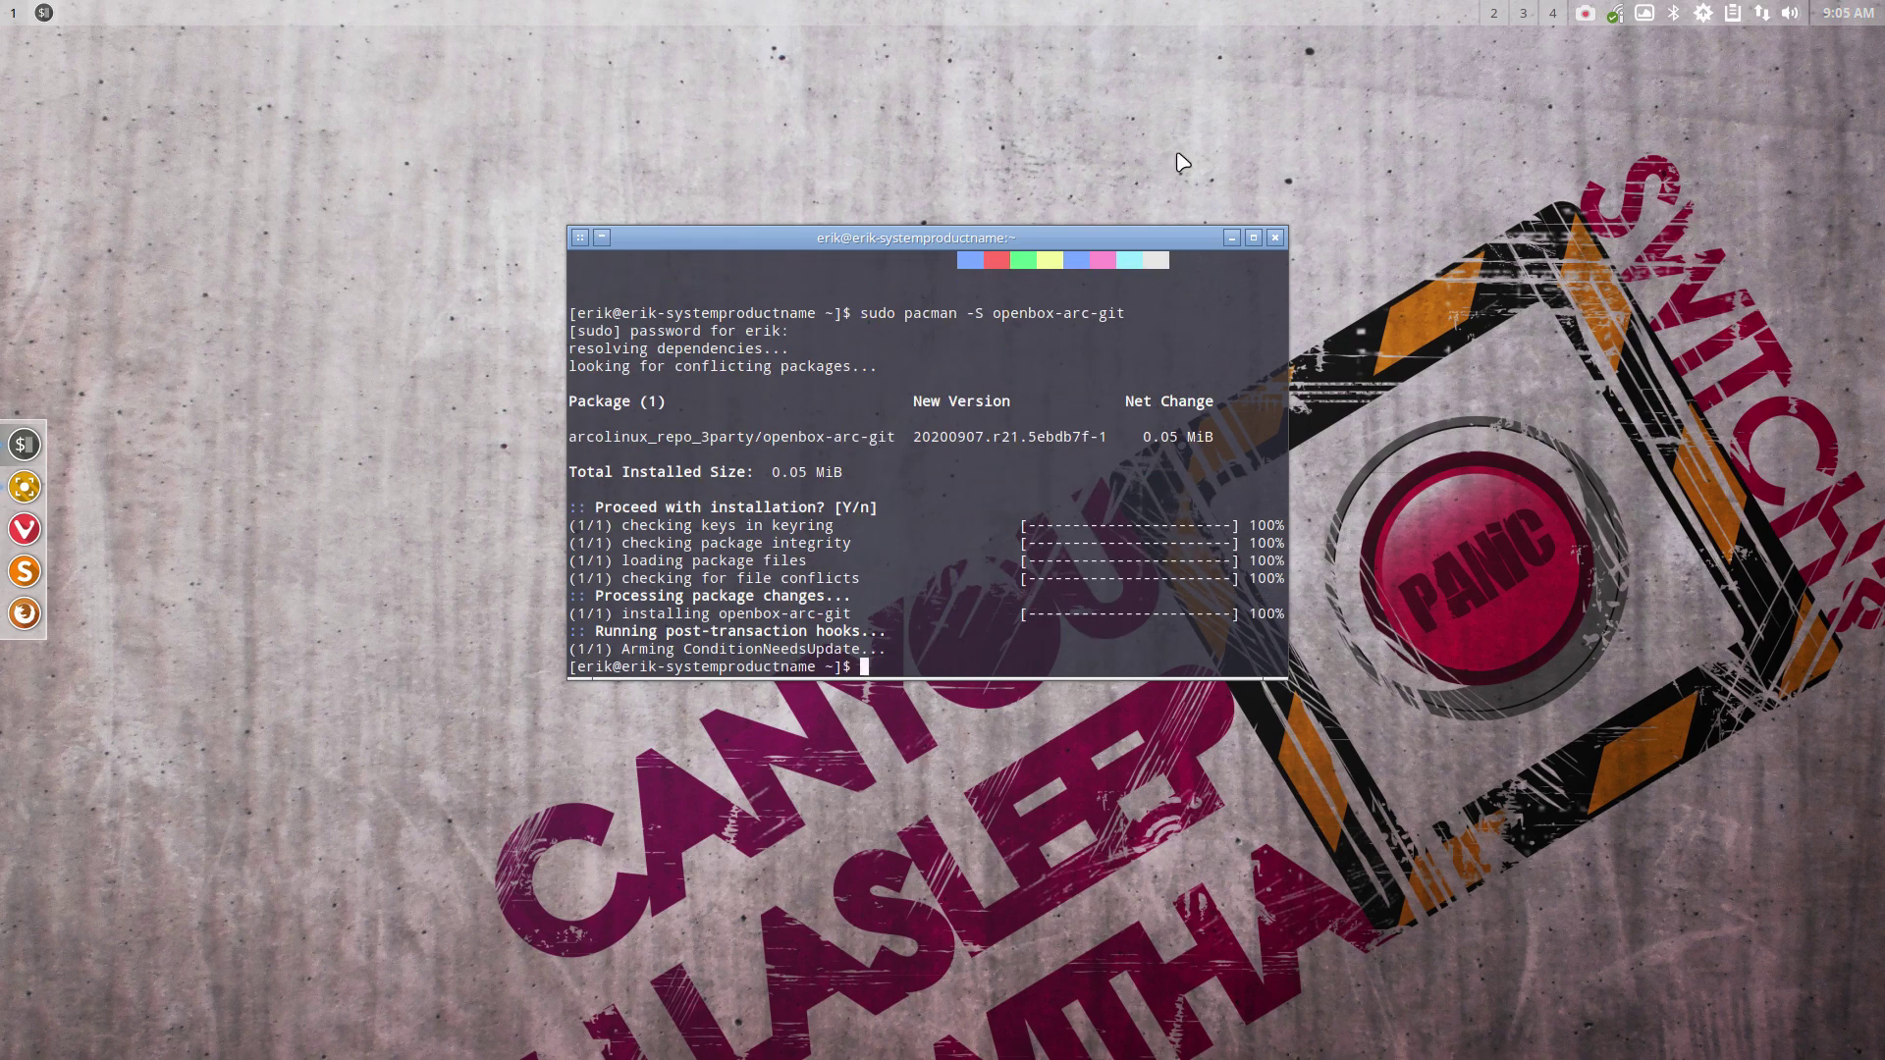
Close the install terminal and inspect the dark Arc desktop menu's Settings and Multimedia submenus
left_click(1274, 238)
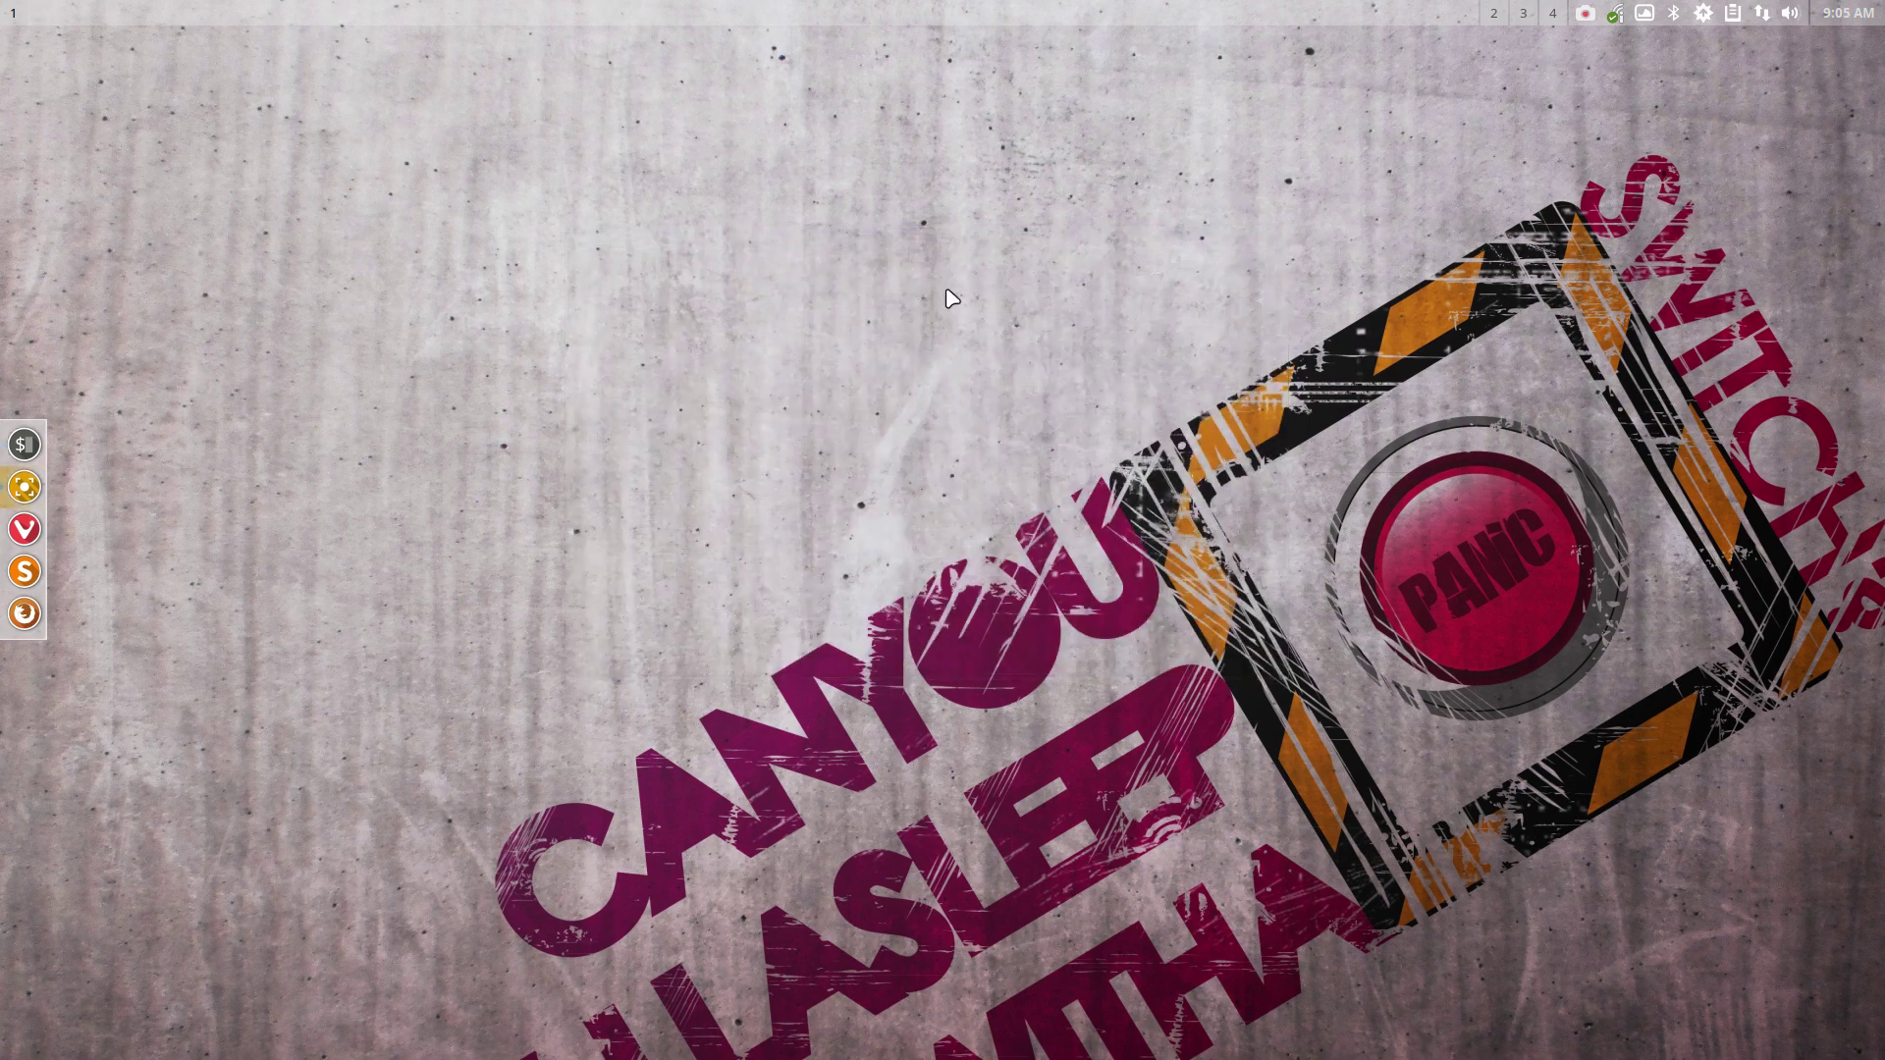
right_click(822, 340)
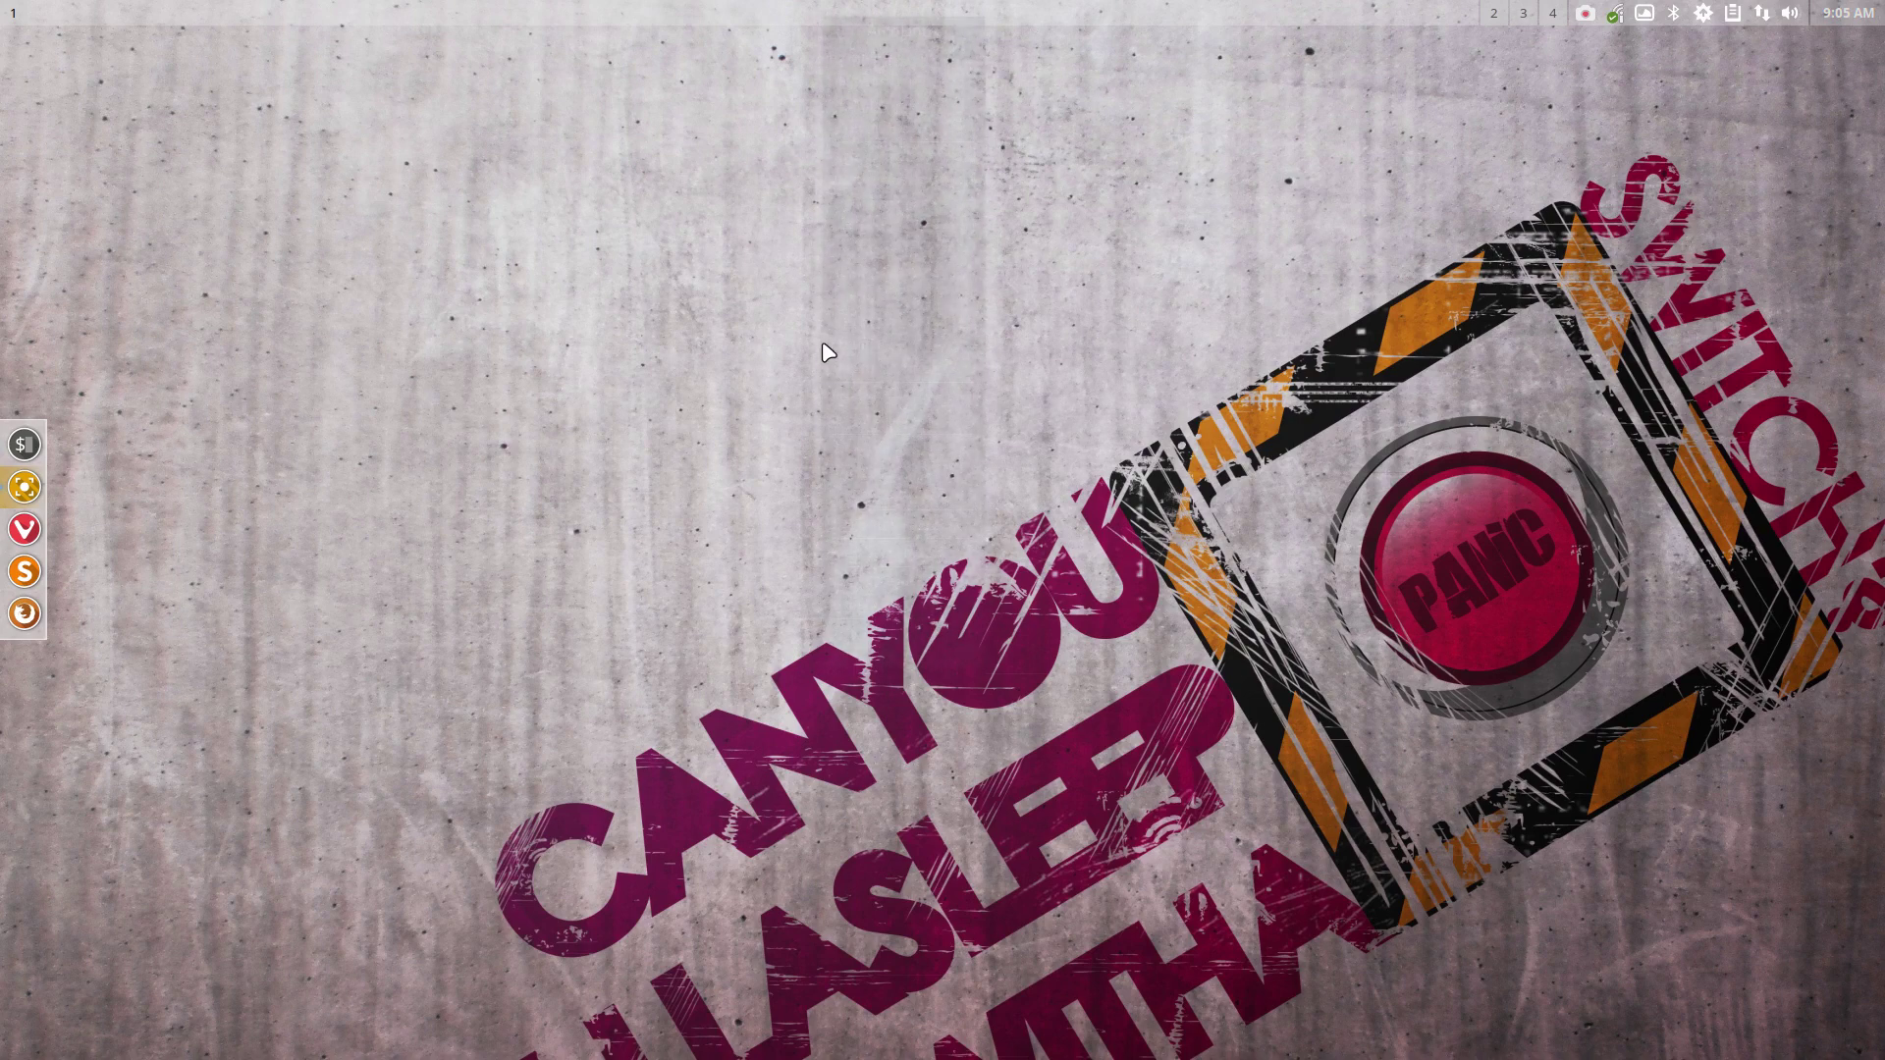
left_click(563, 494)
right_click(646, 579)
mouse_move(737, 575)
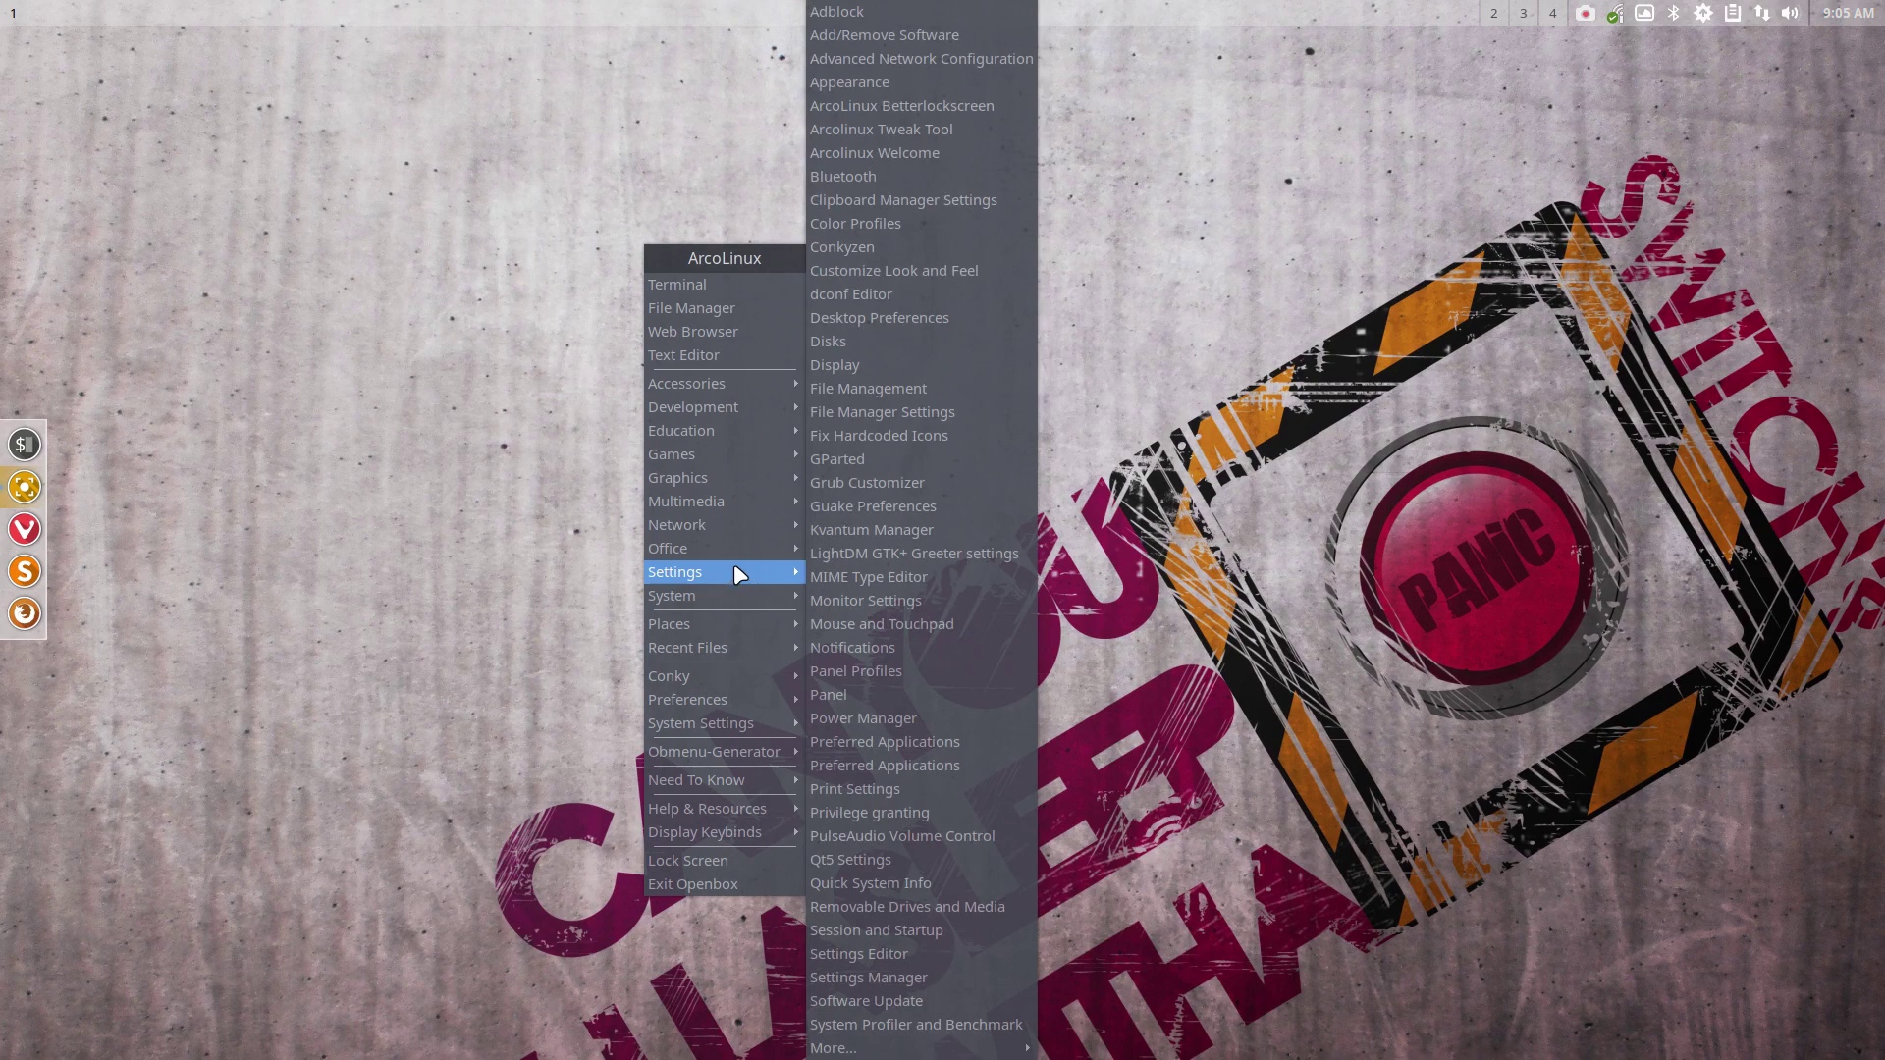
mouse_move(776, 521)
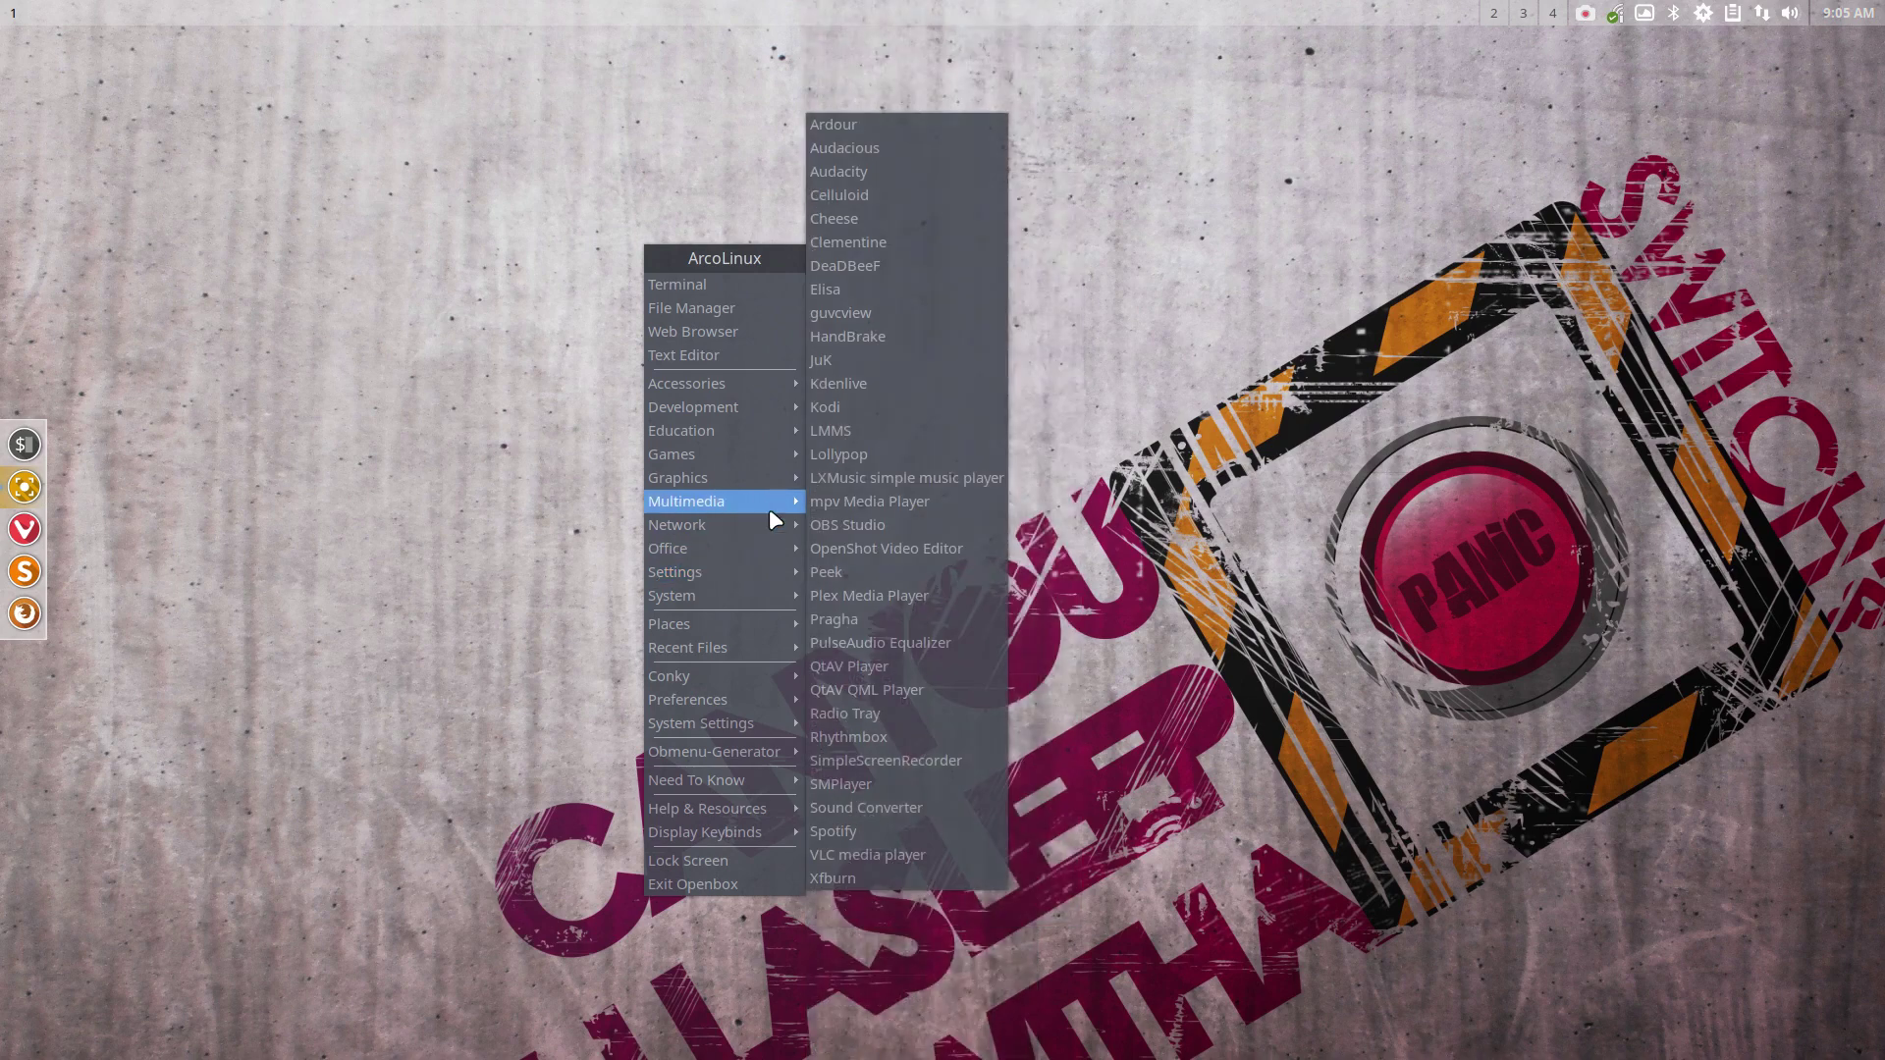
left_click(1277, 481)
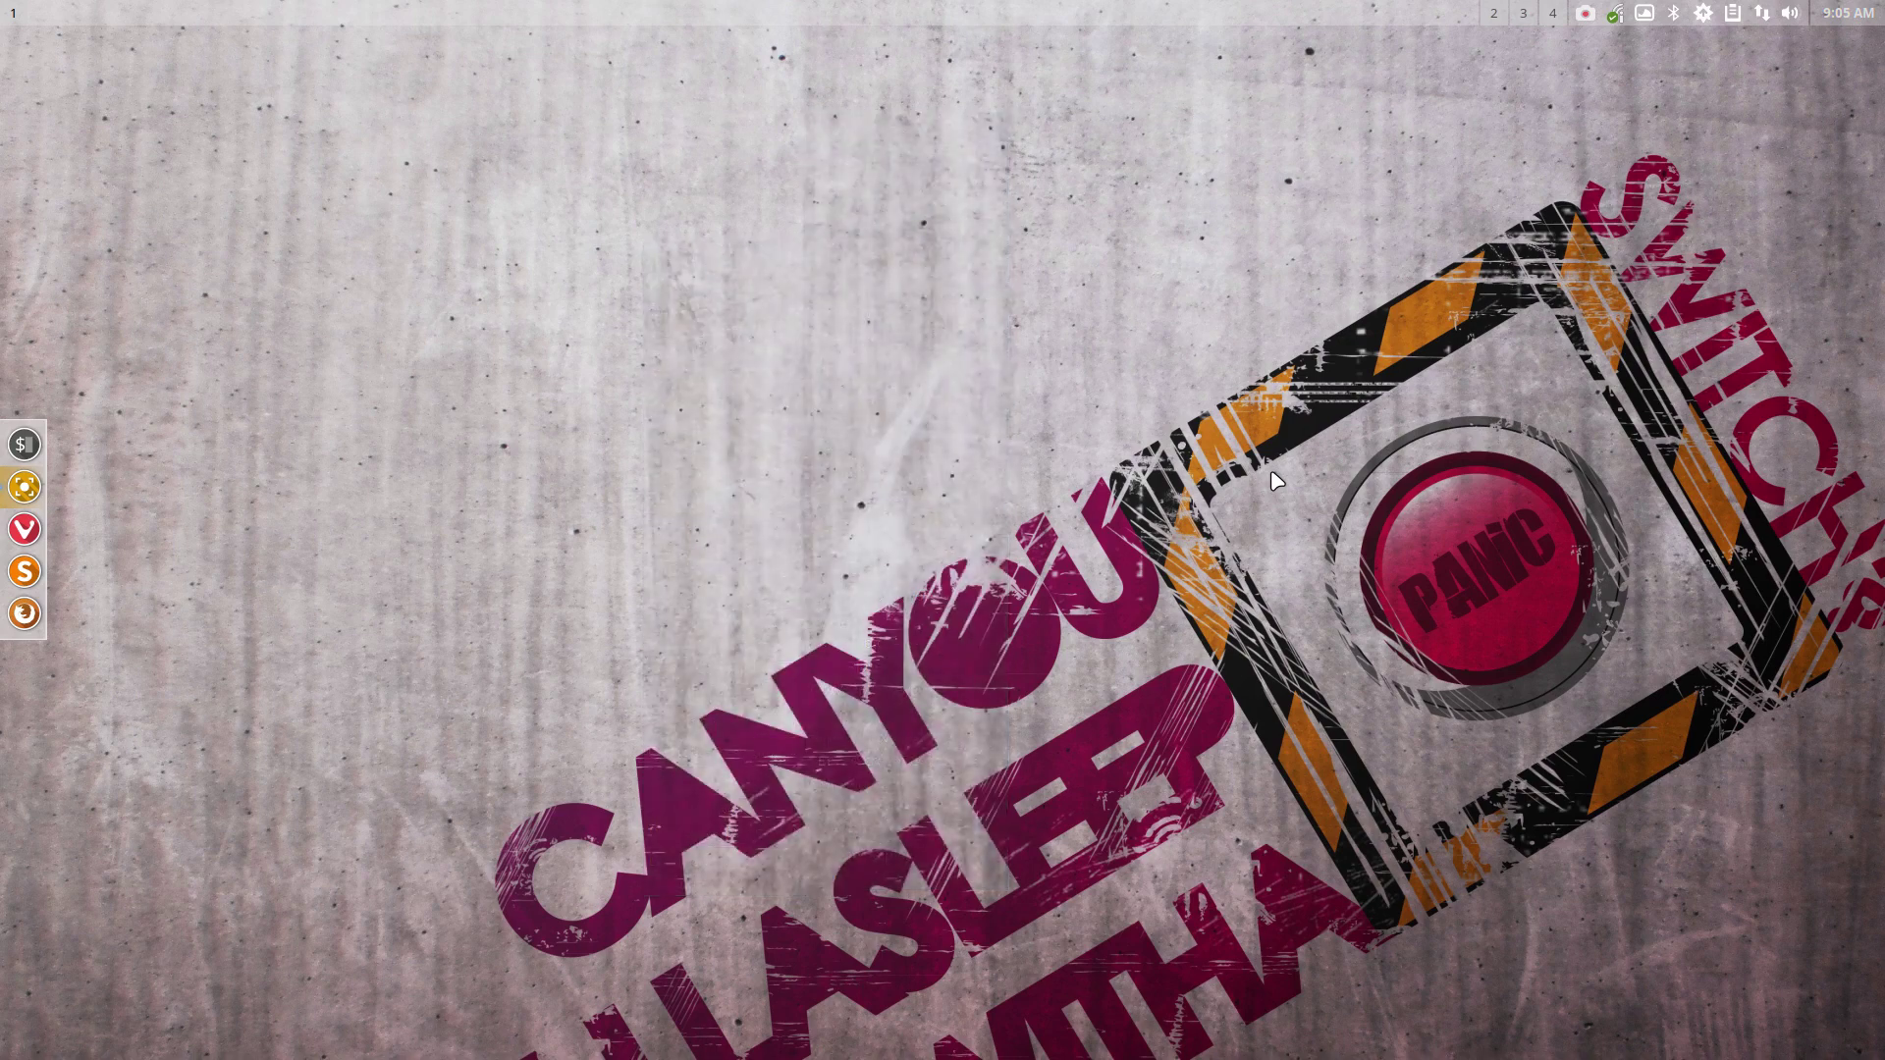
Open a new terminal, recall the previous install command, then close the terminal
key("ctrl+alt+t")
key("Up")
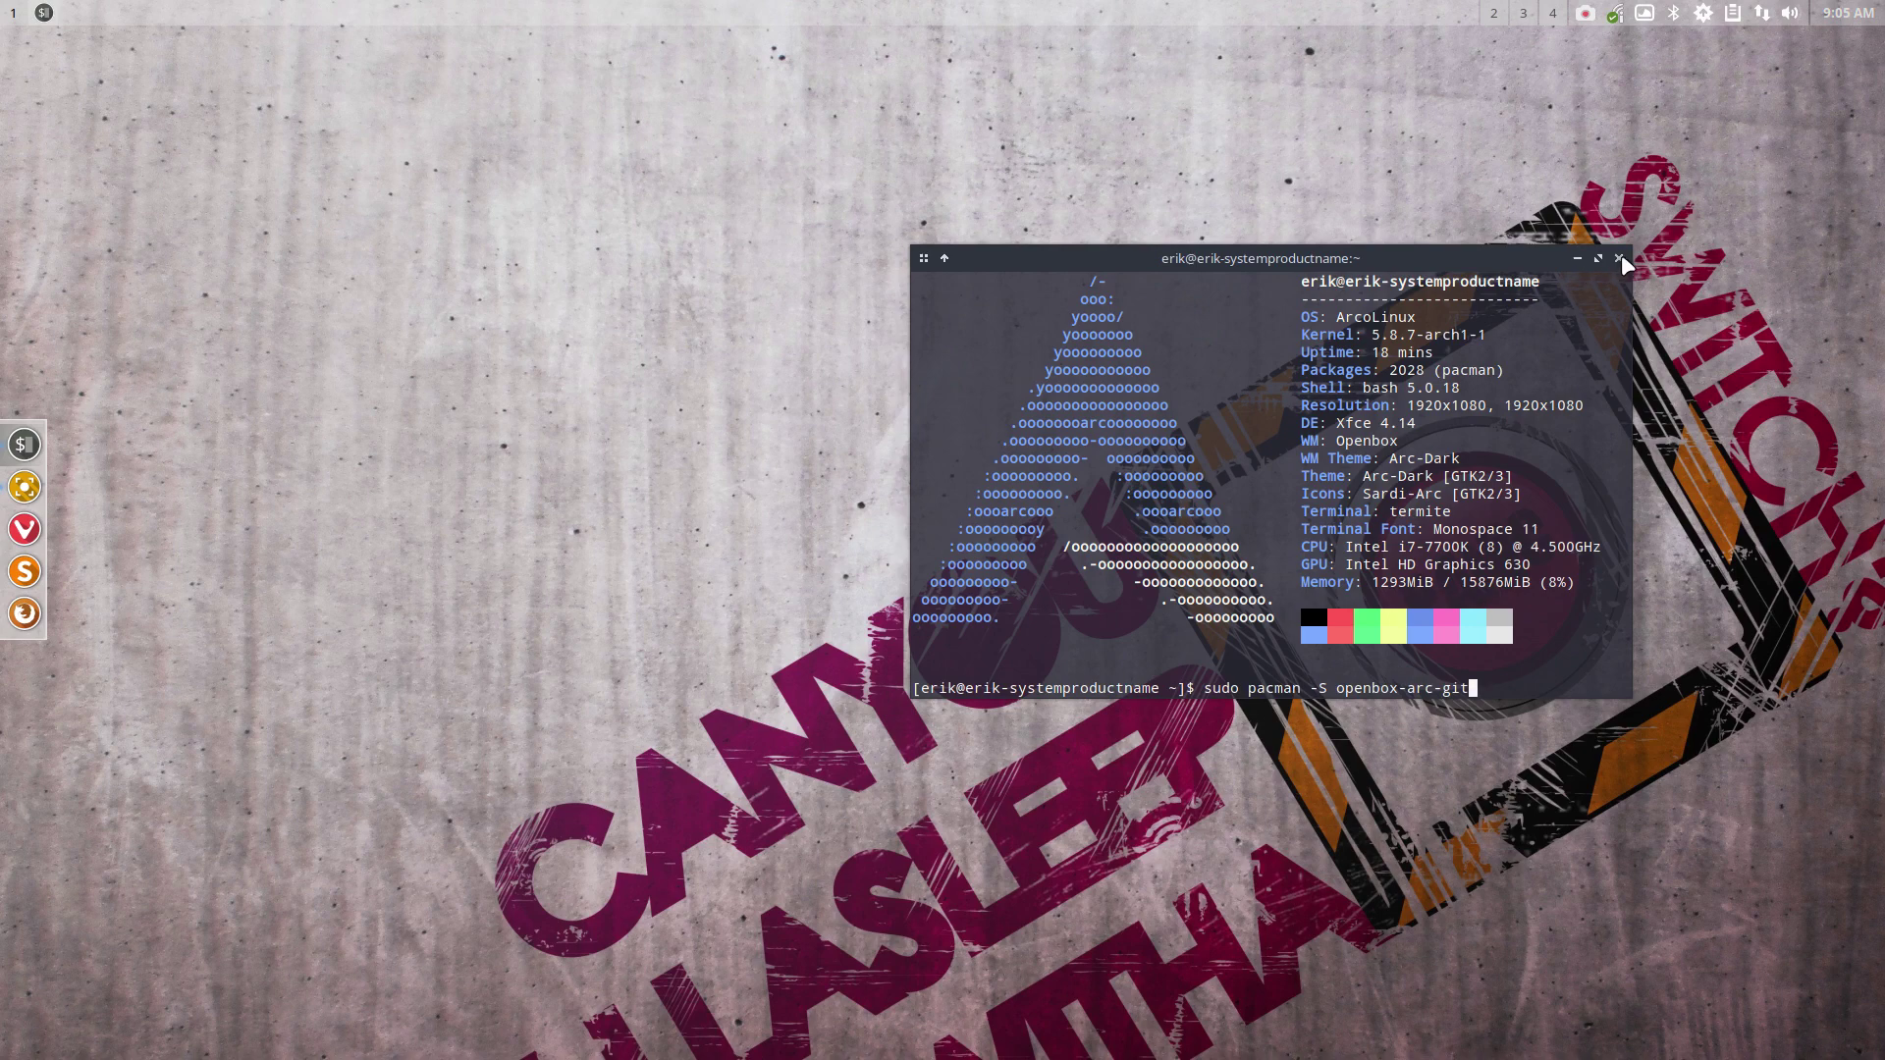
left_click(1620, 260)
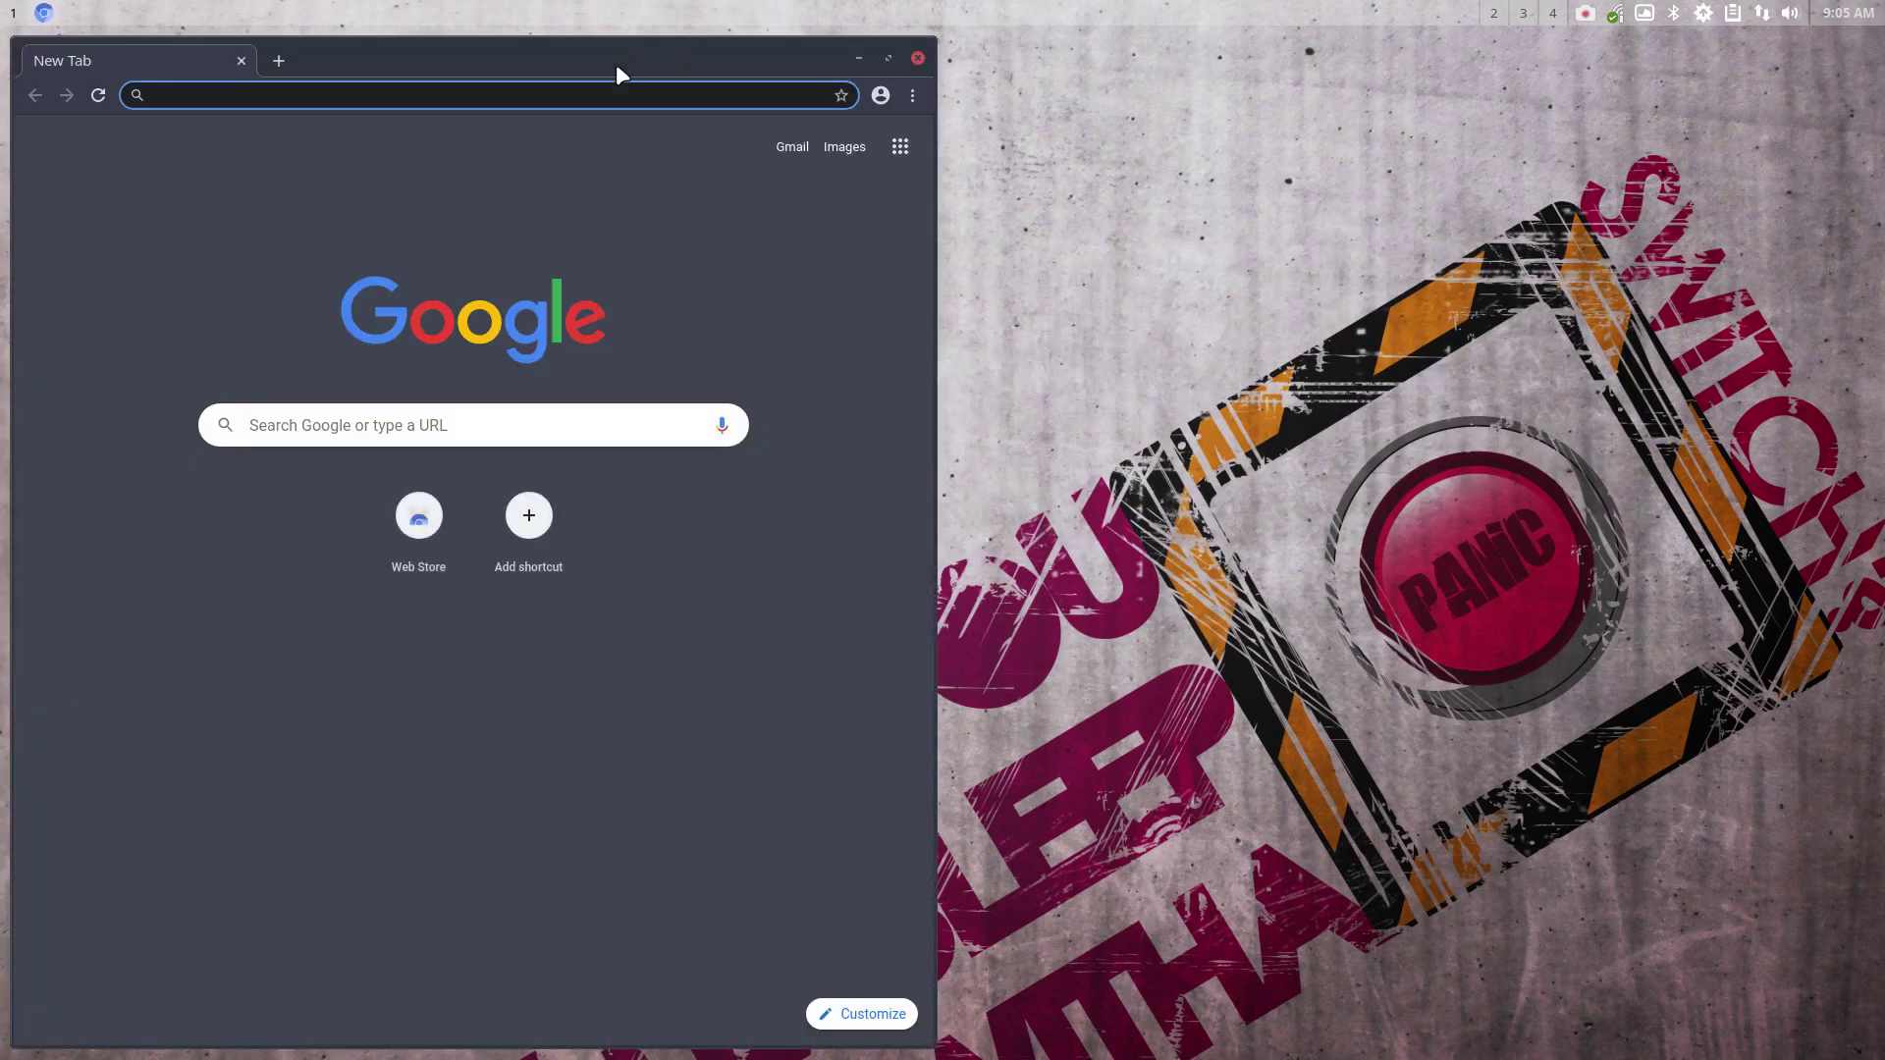
Maximize Chrome, search 'arch linux arc-gtk', and follow arc-gtk-theme's upstream link to jnsh/arc-theme
double_click(616, 67)
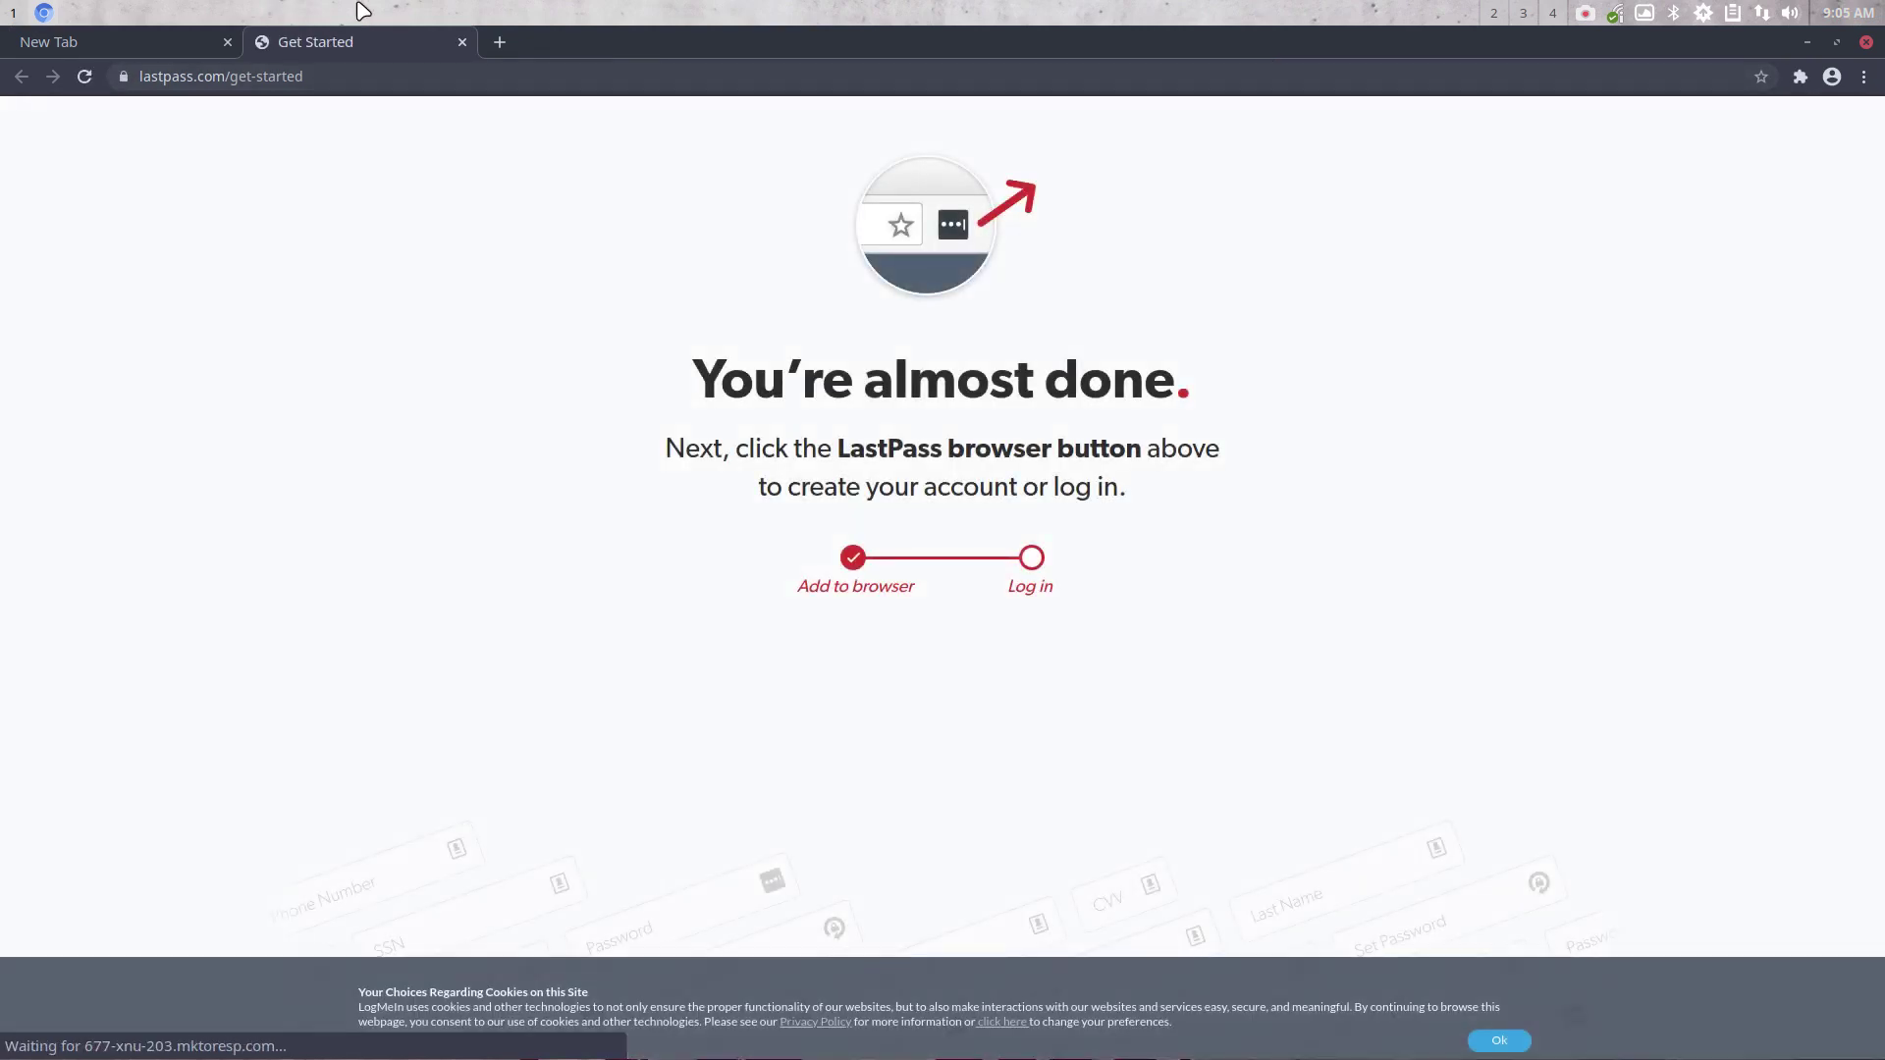
left_click(462, 43)
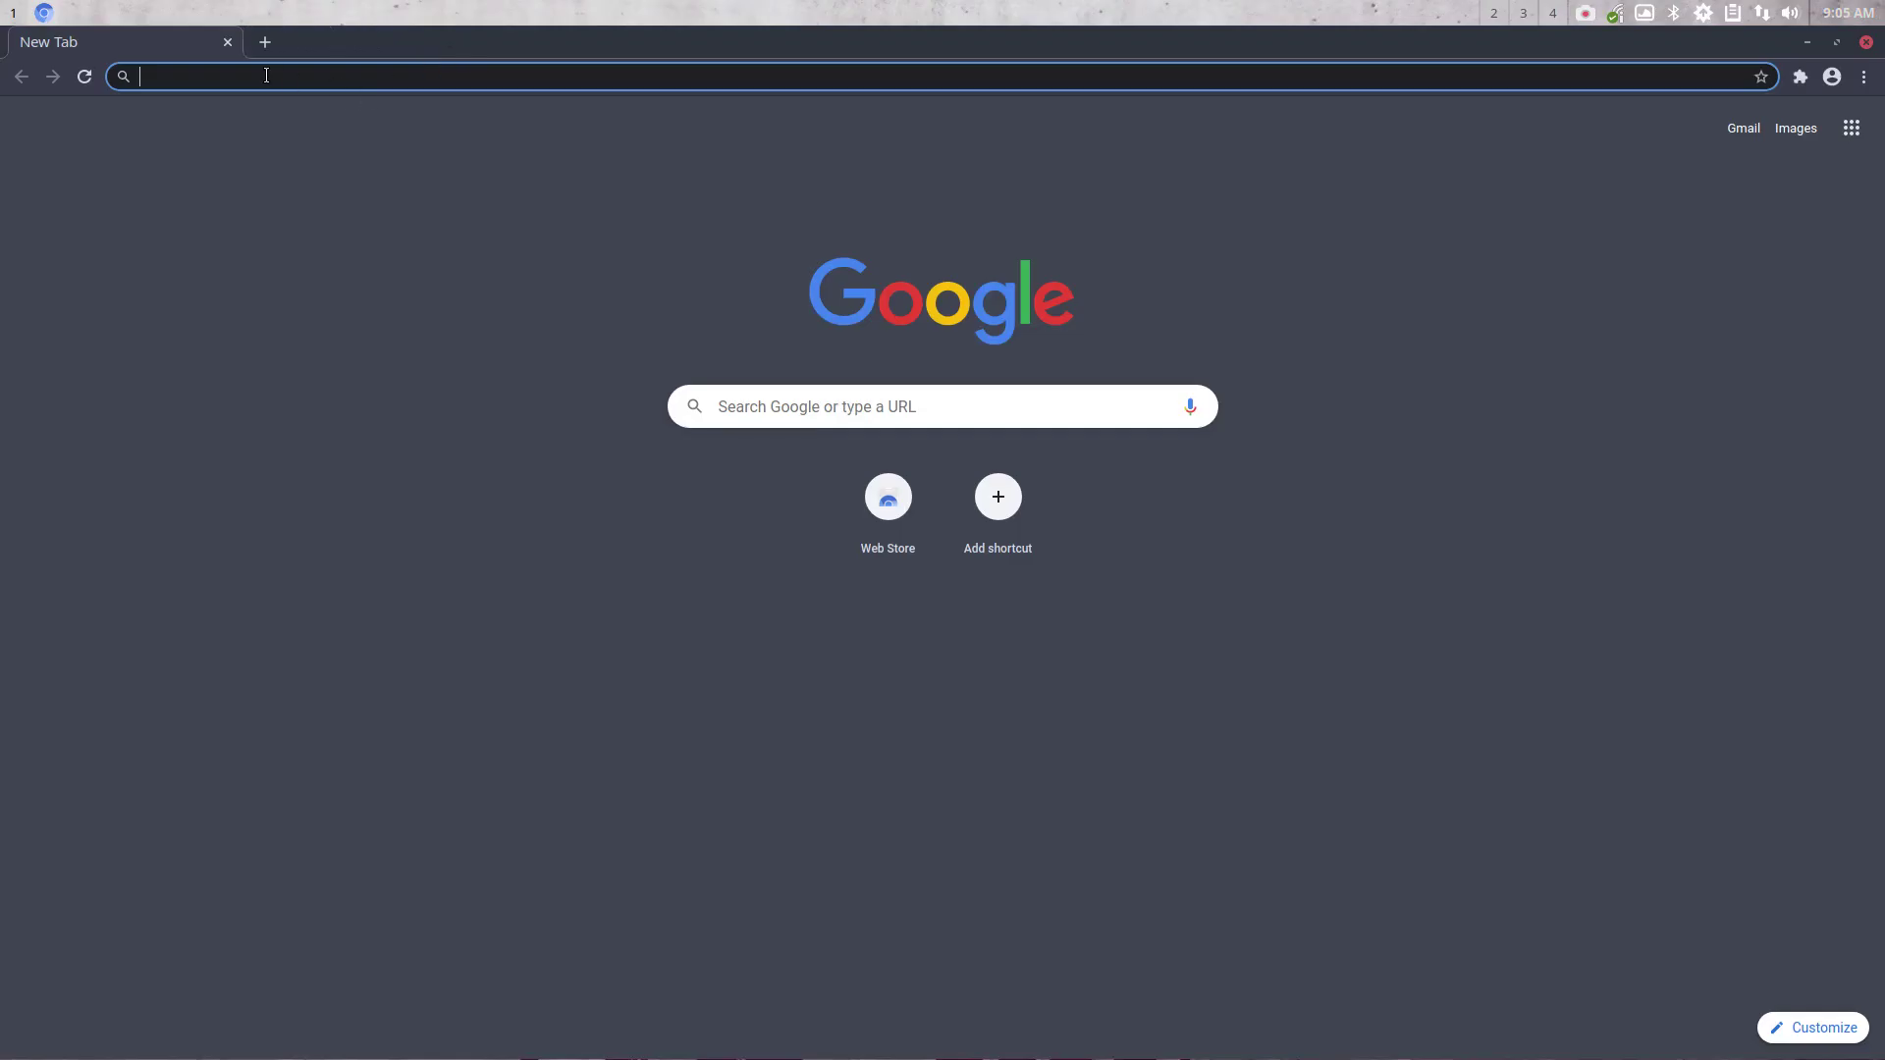
type("arch linux ")
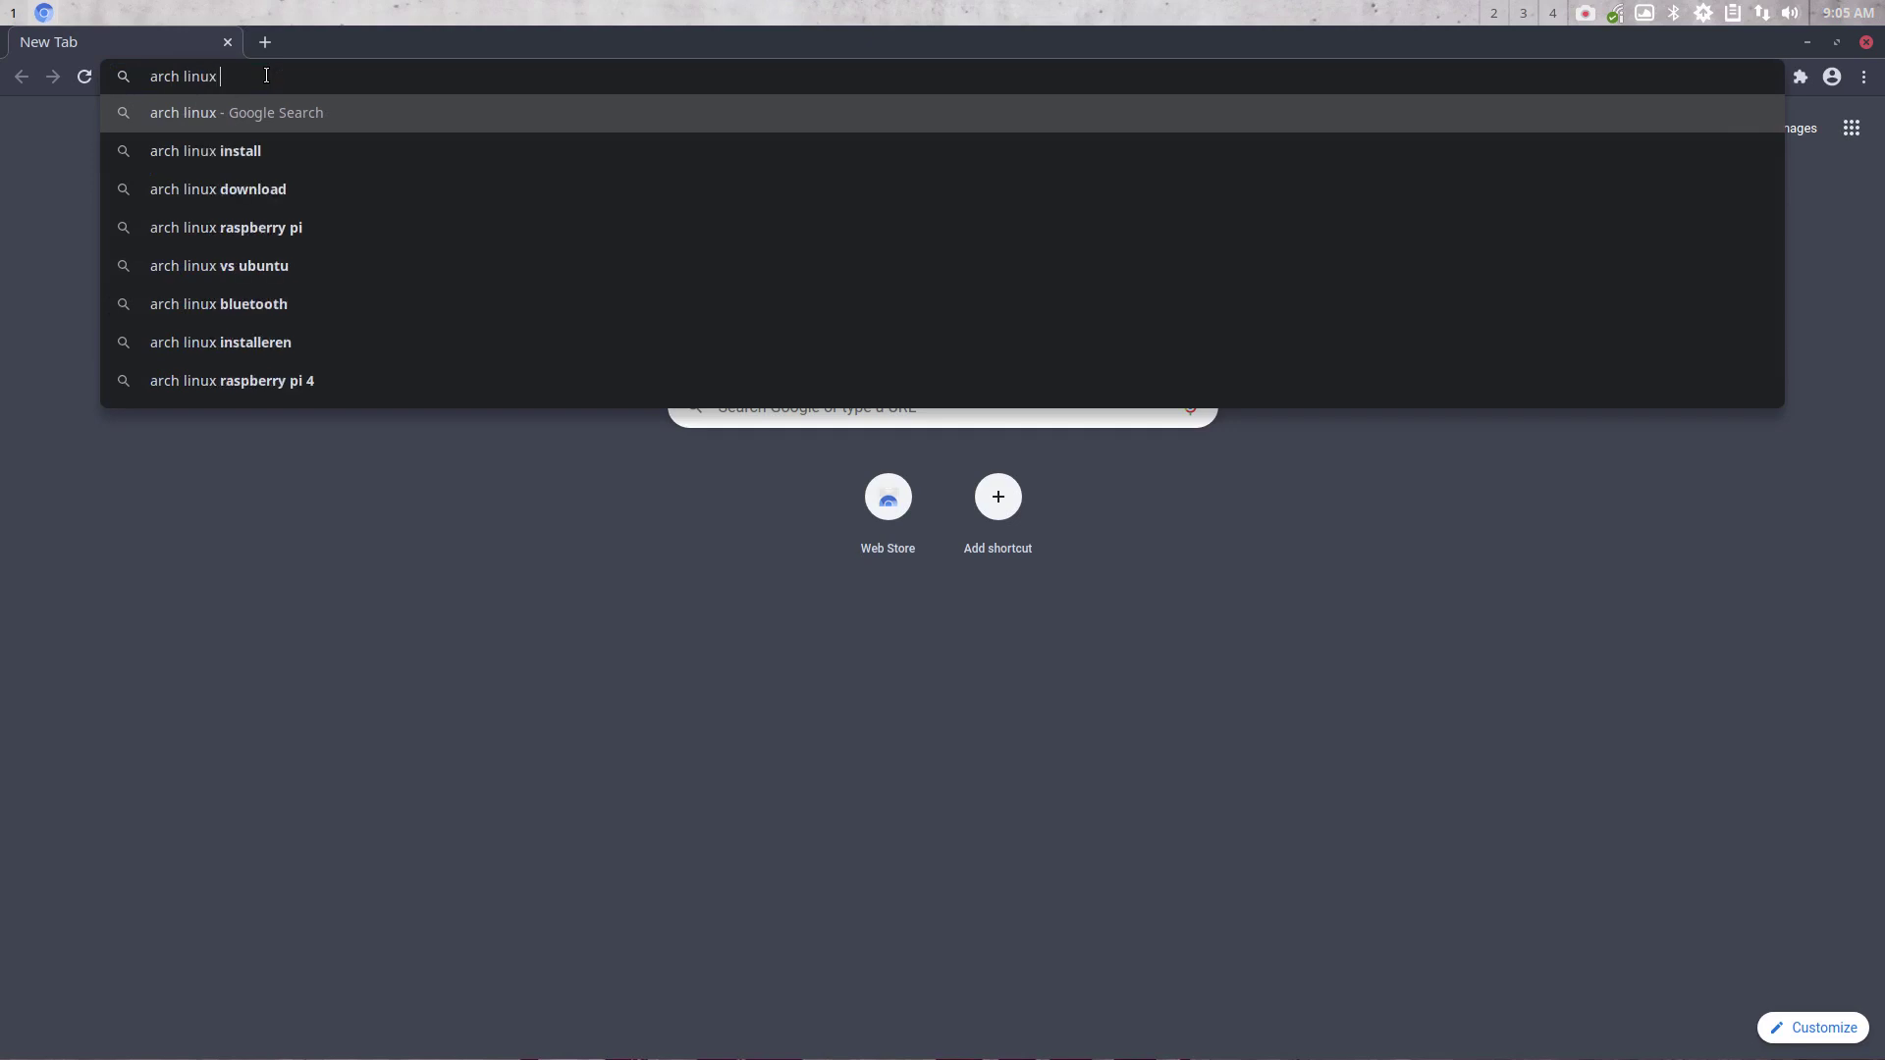
type("arc-gtk")
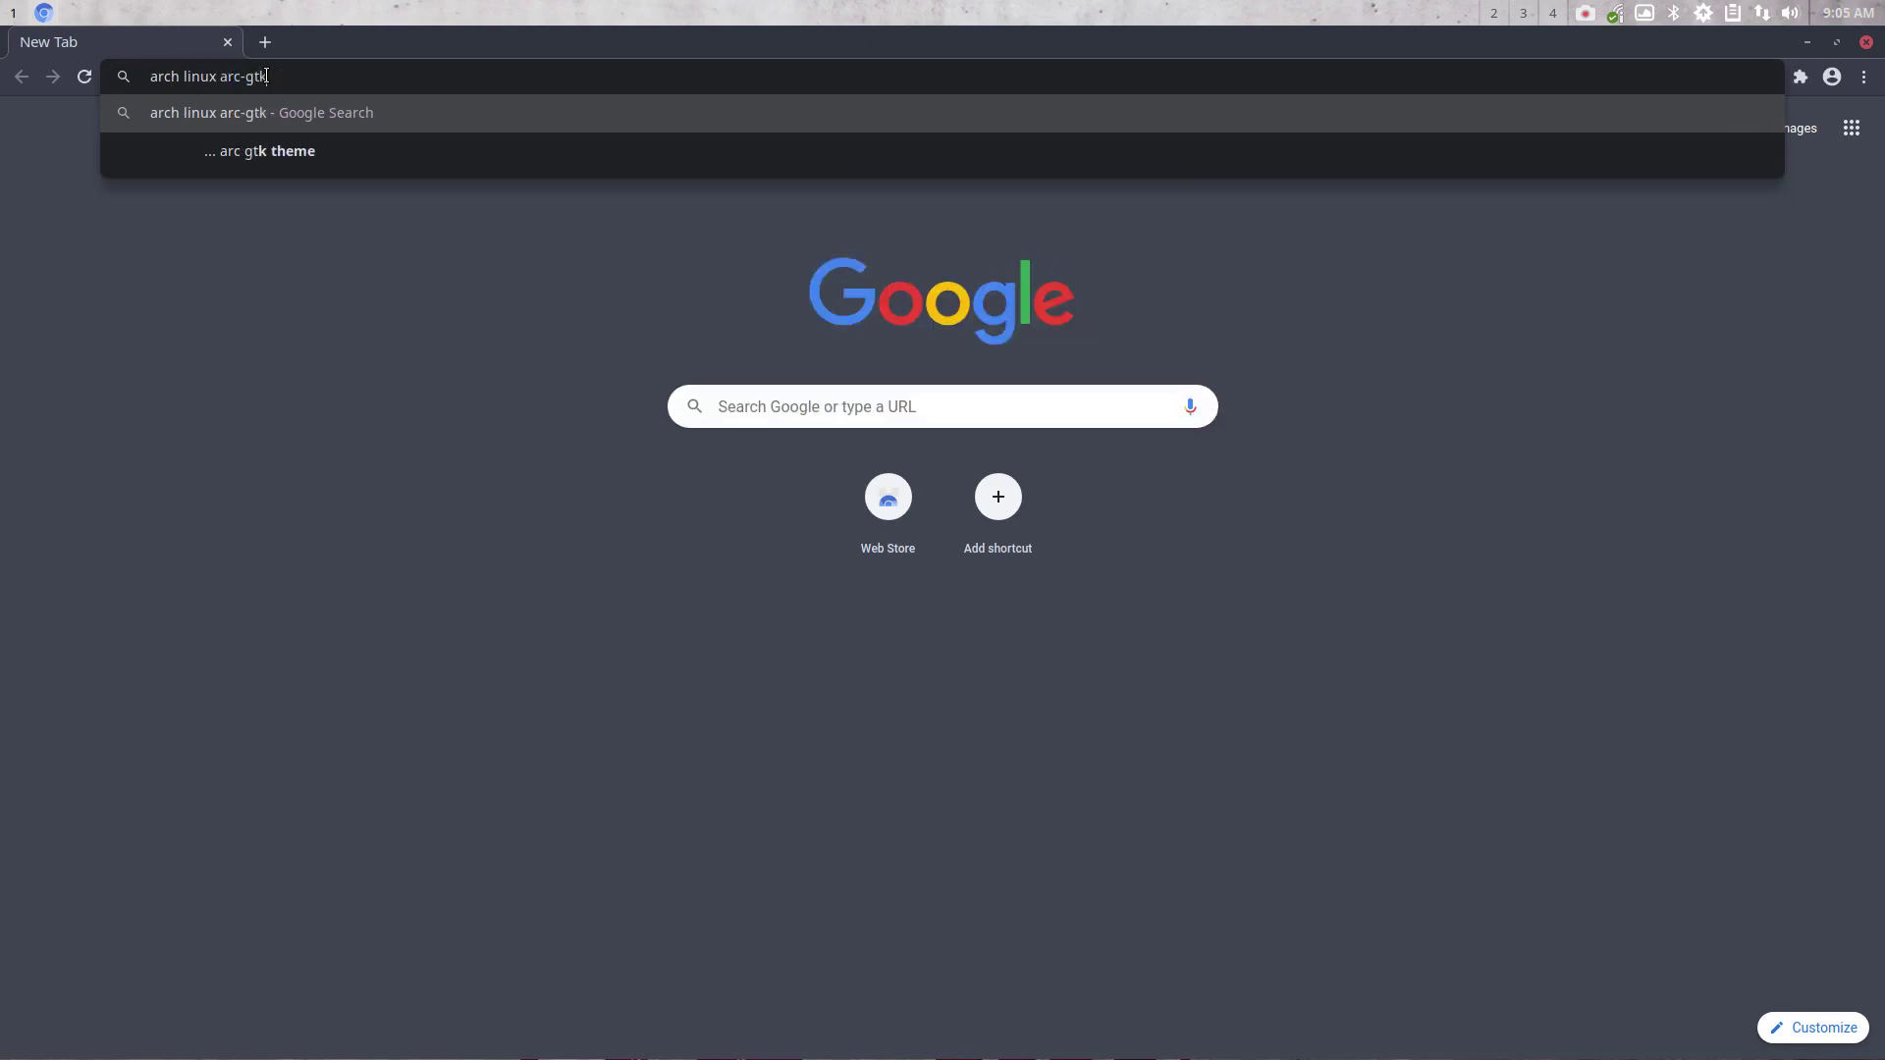
key("Return")
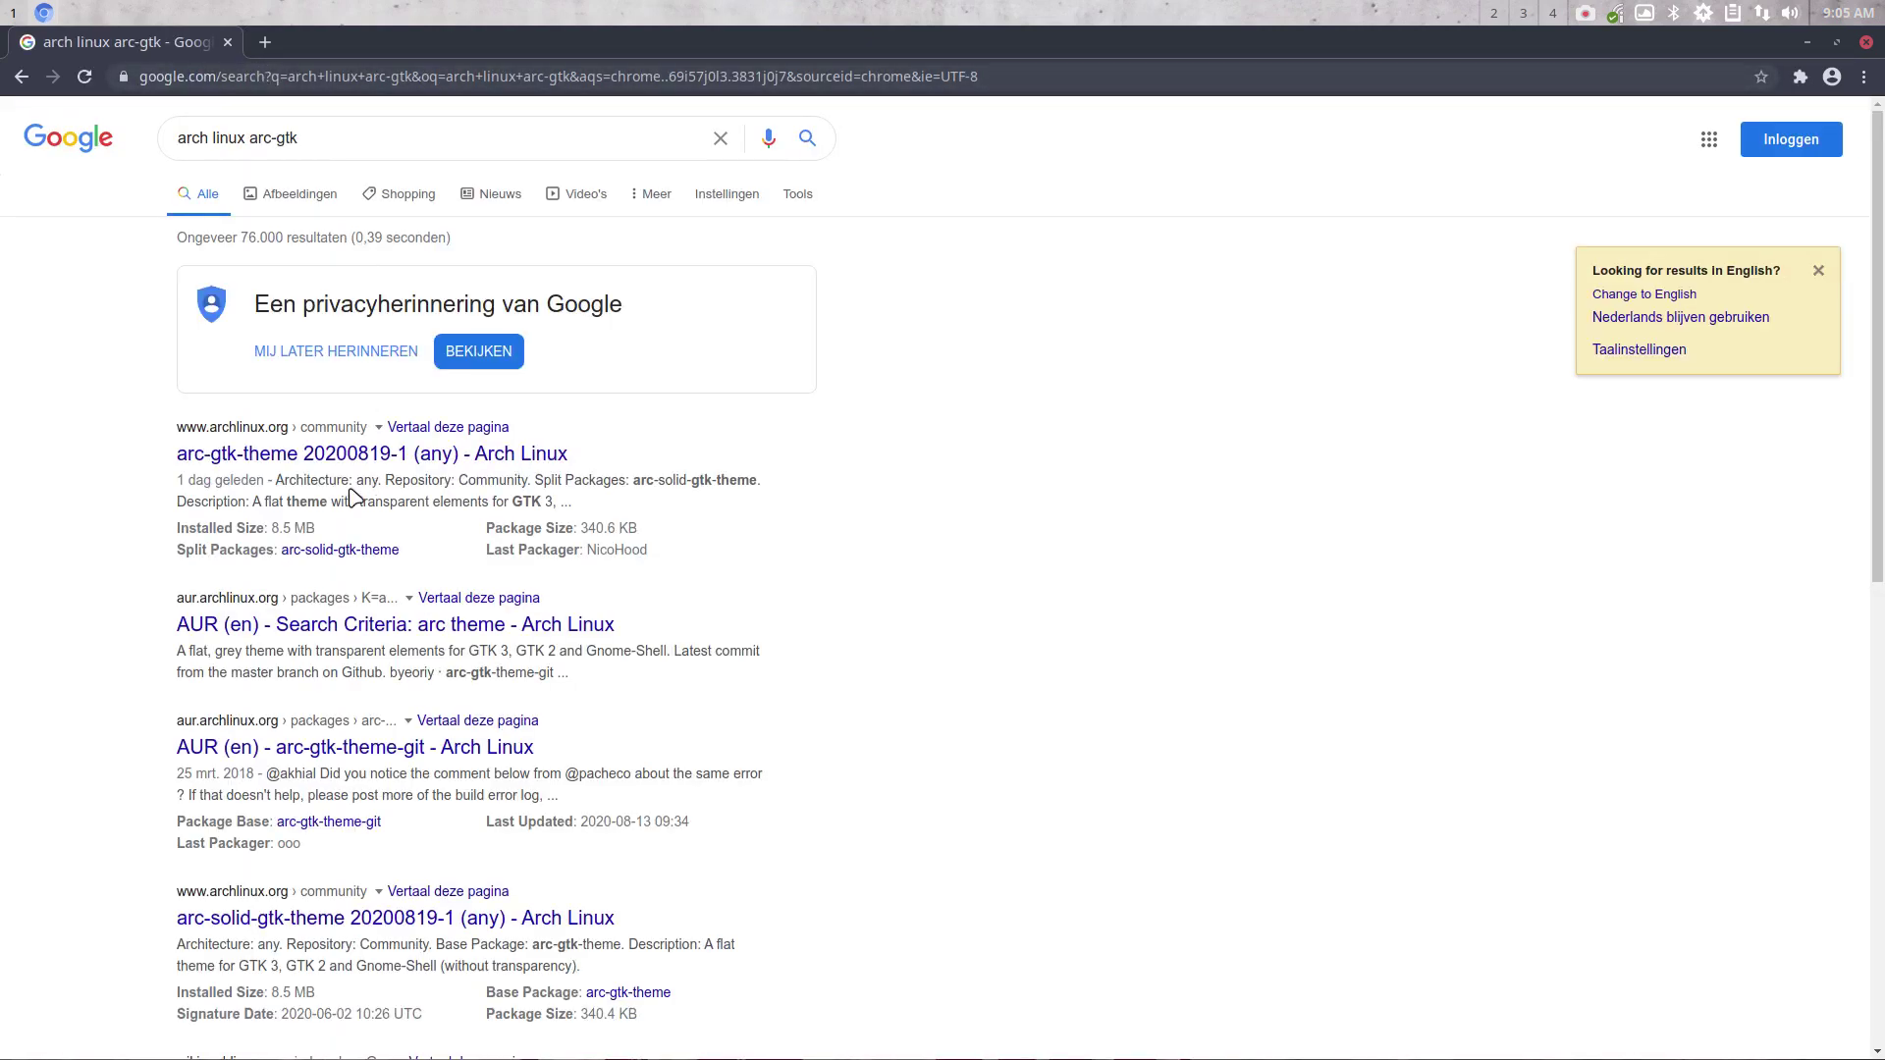
left_click(274, 458)
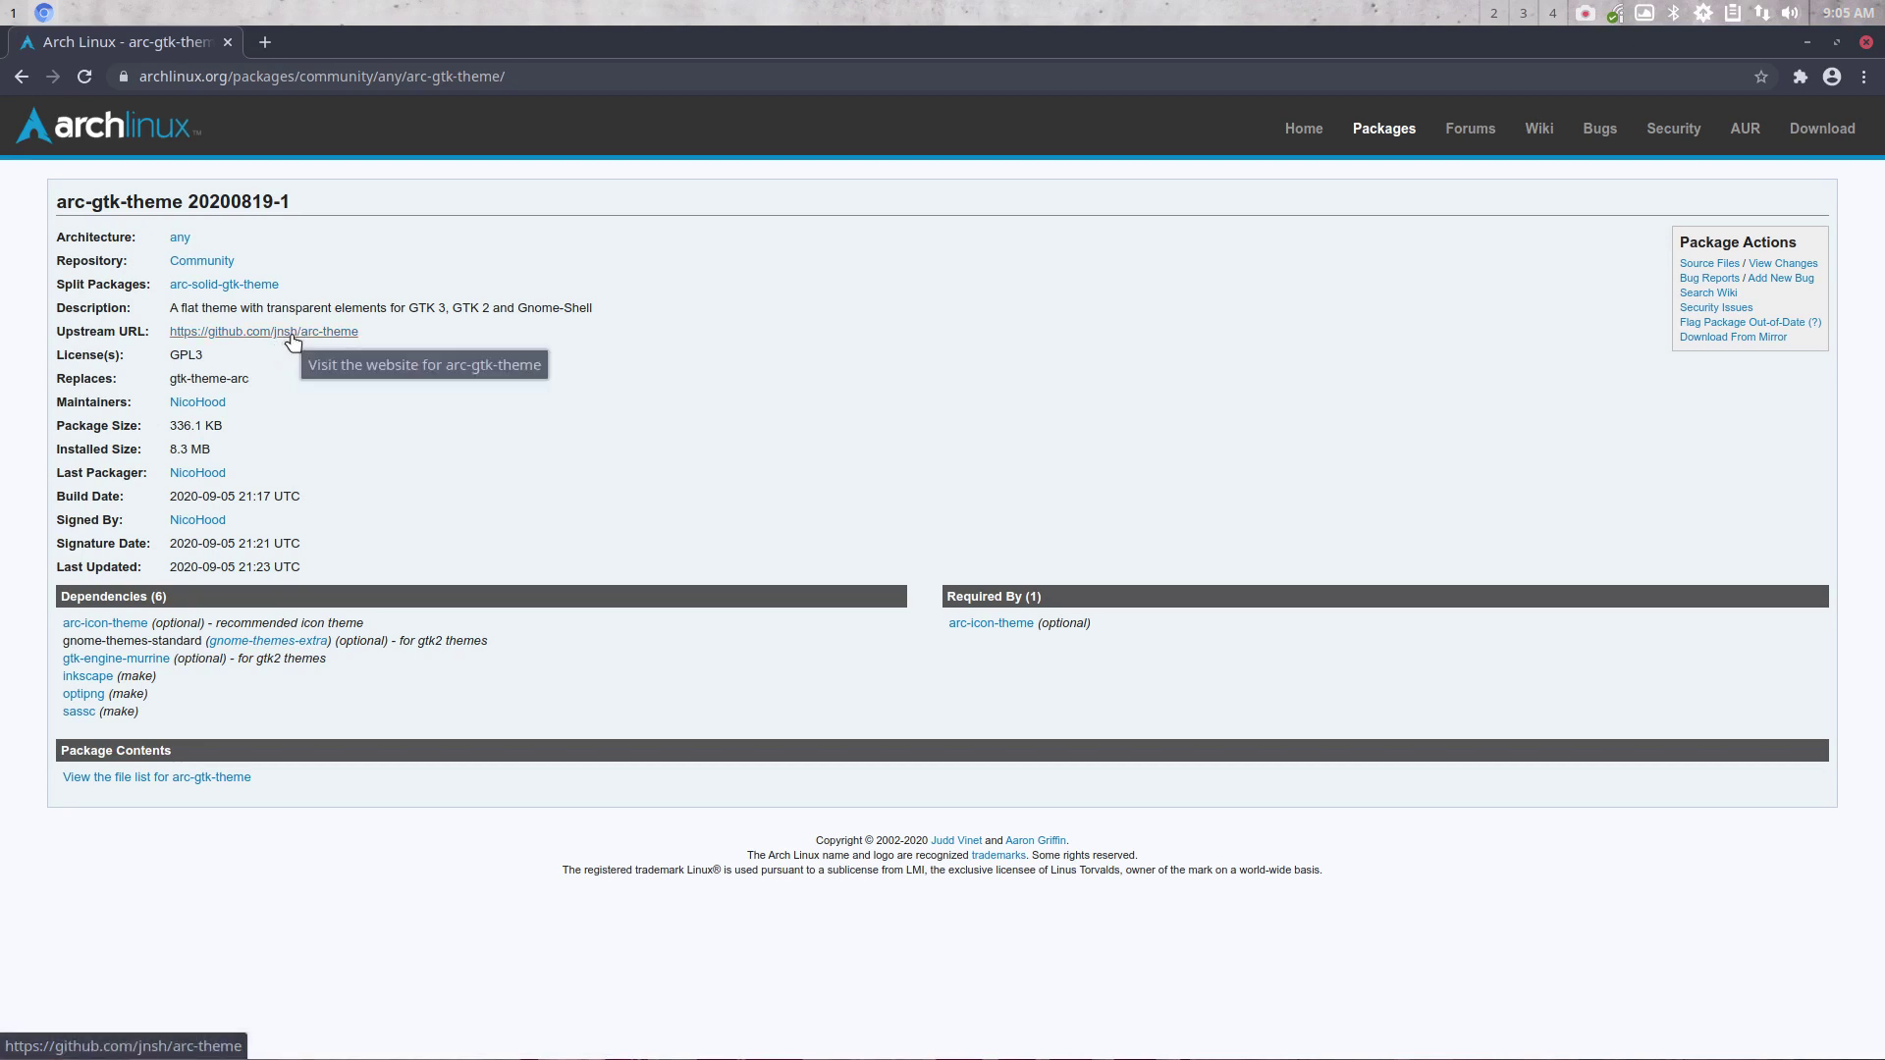
left_click(327, 334)
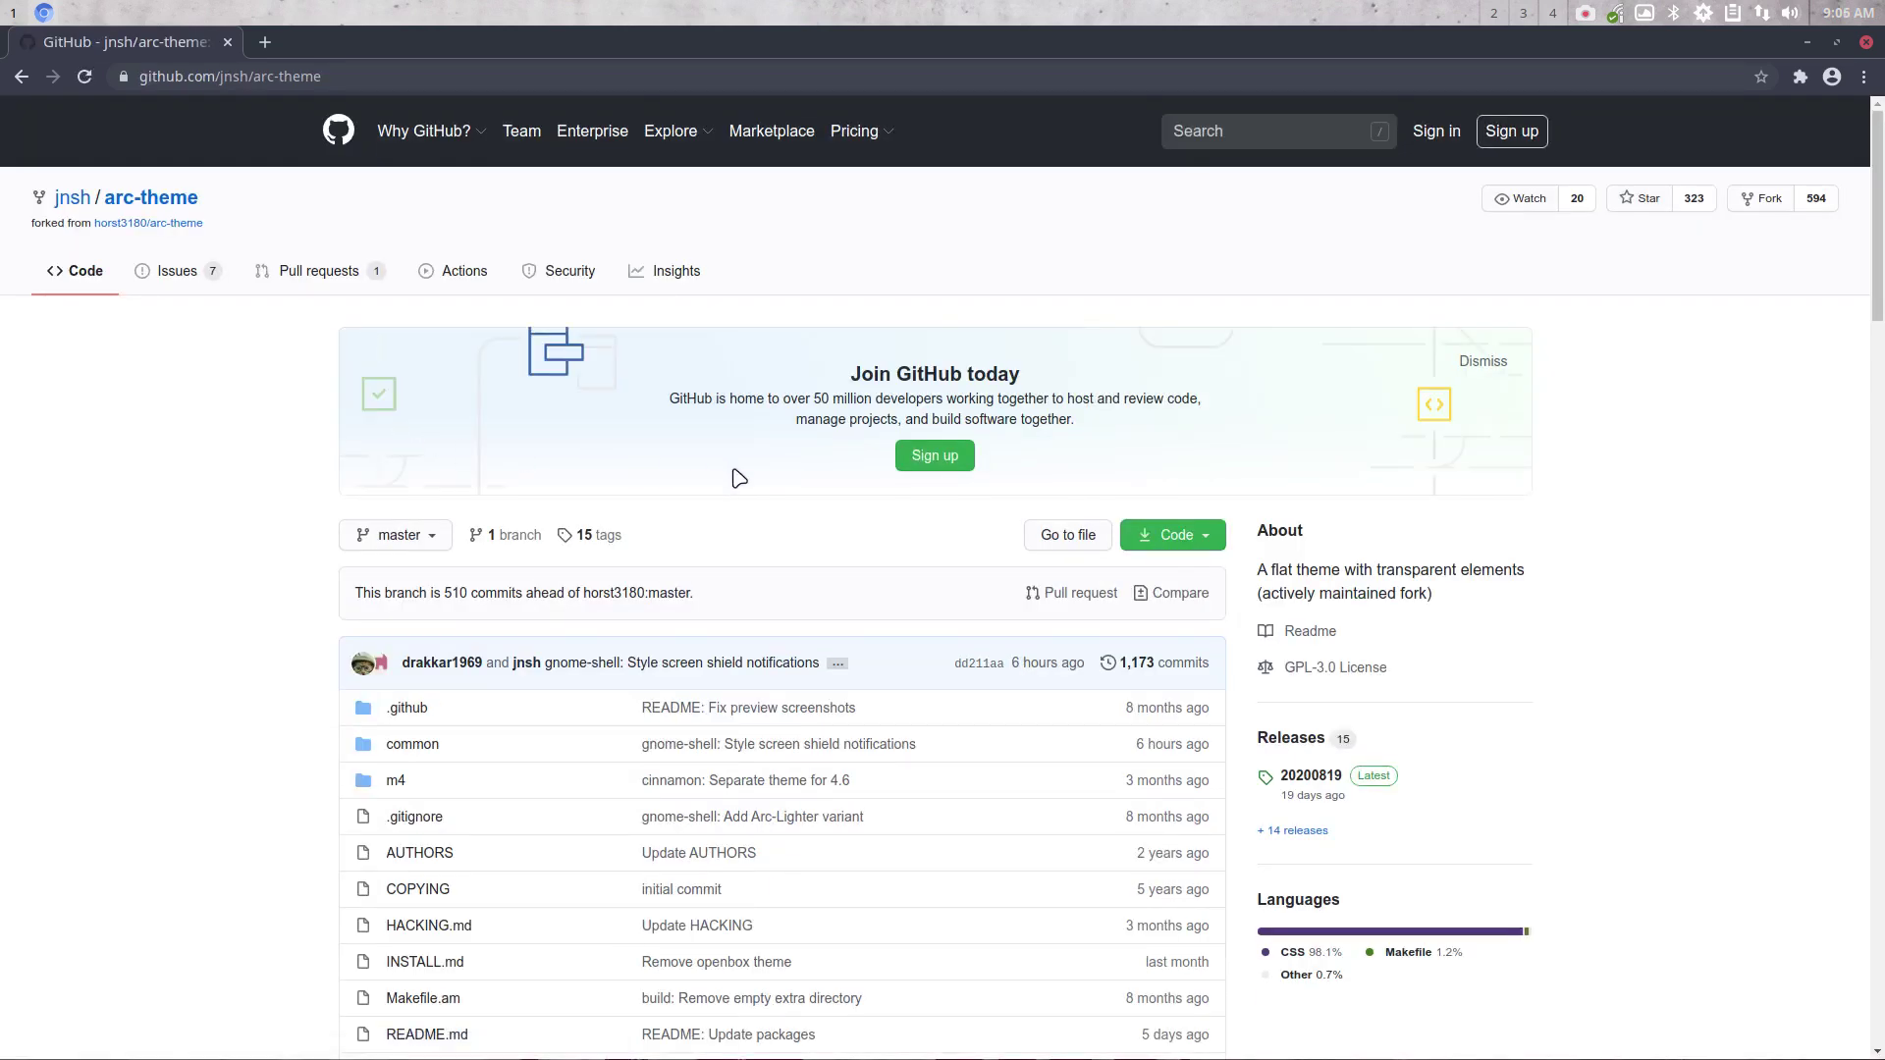
Scroll down the arc-theme repository and open the 'Remove openbox theme' commit
scroll(740, 478, "down", 3)
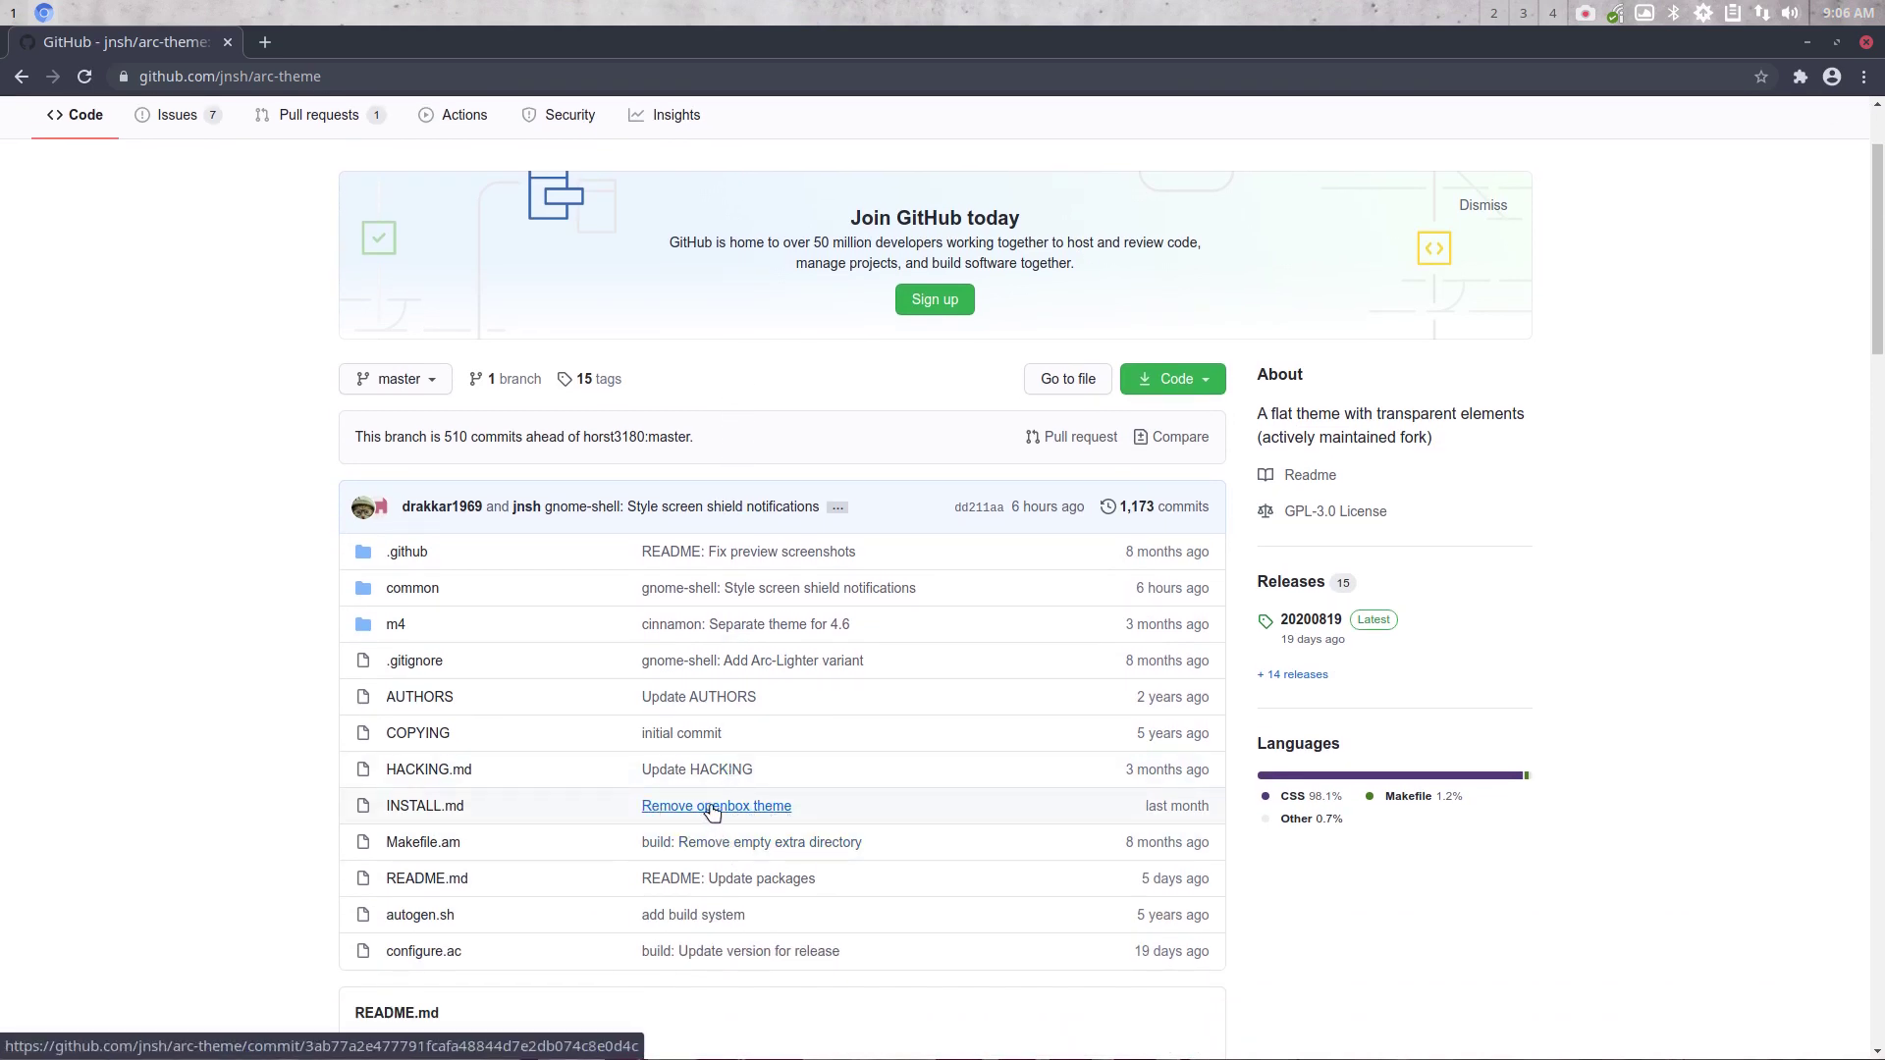
mouse_move(736, 811)
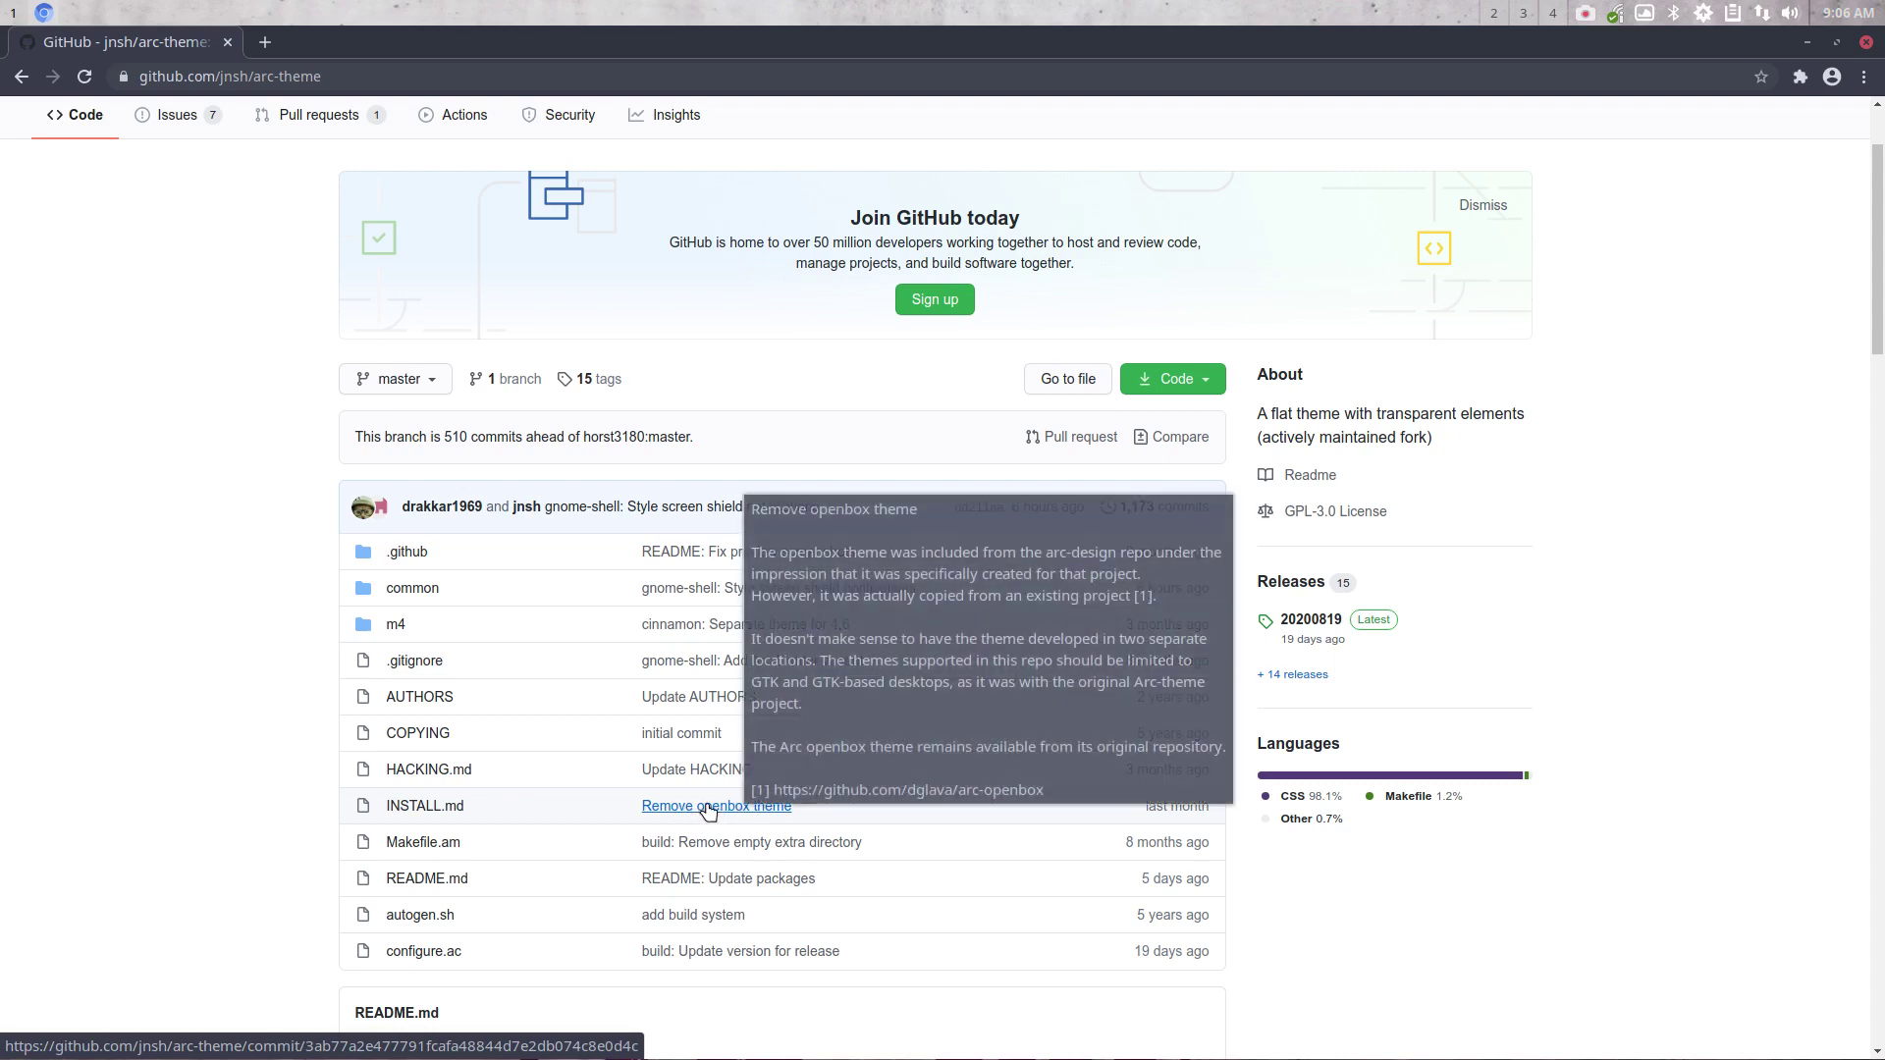
left_click(707, 807)
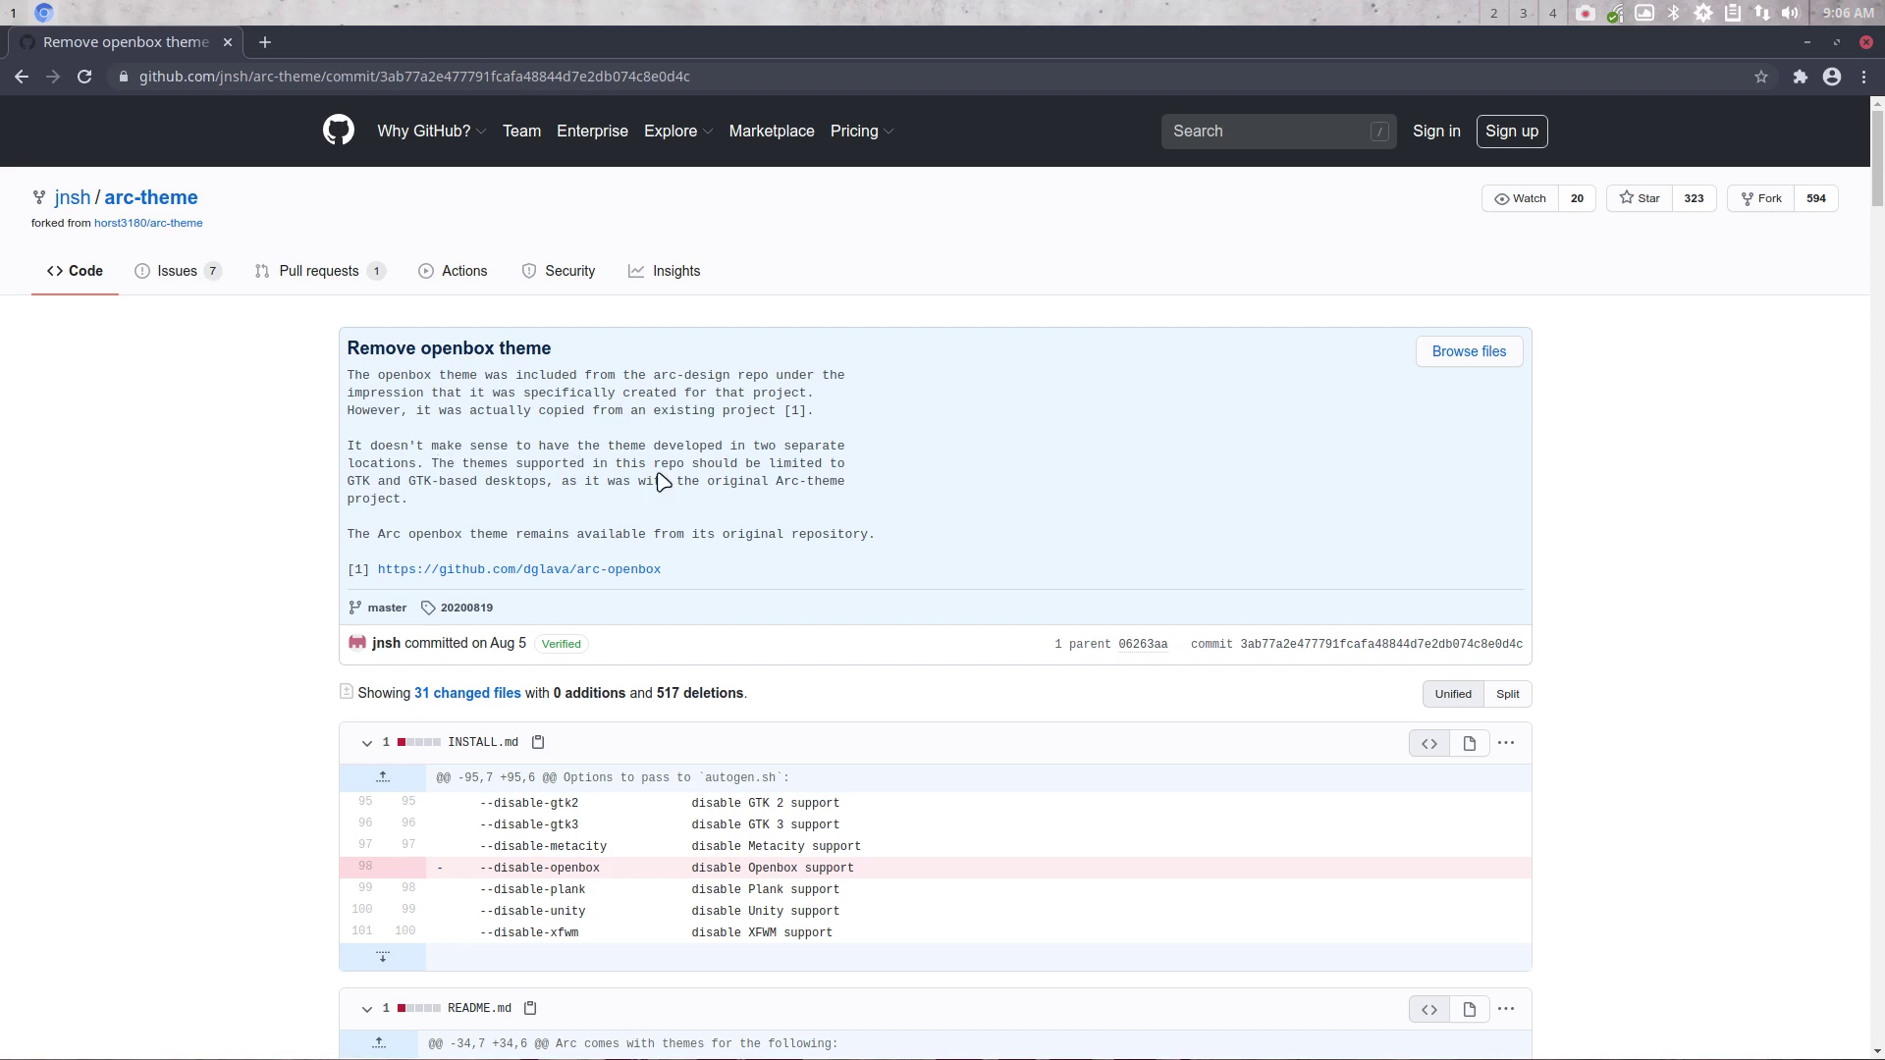
Highlight the removed --disable-openbox line and scroll through the deleted Openbox files
left_click_drag(879, 871, 473, 869)
scroll(250, 830, "down", 2)
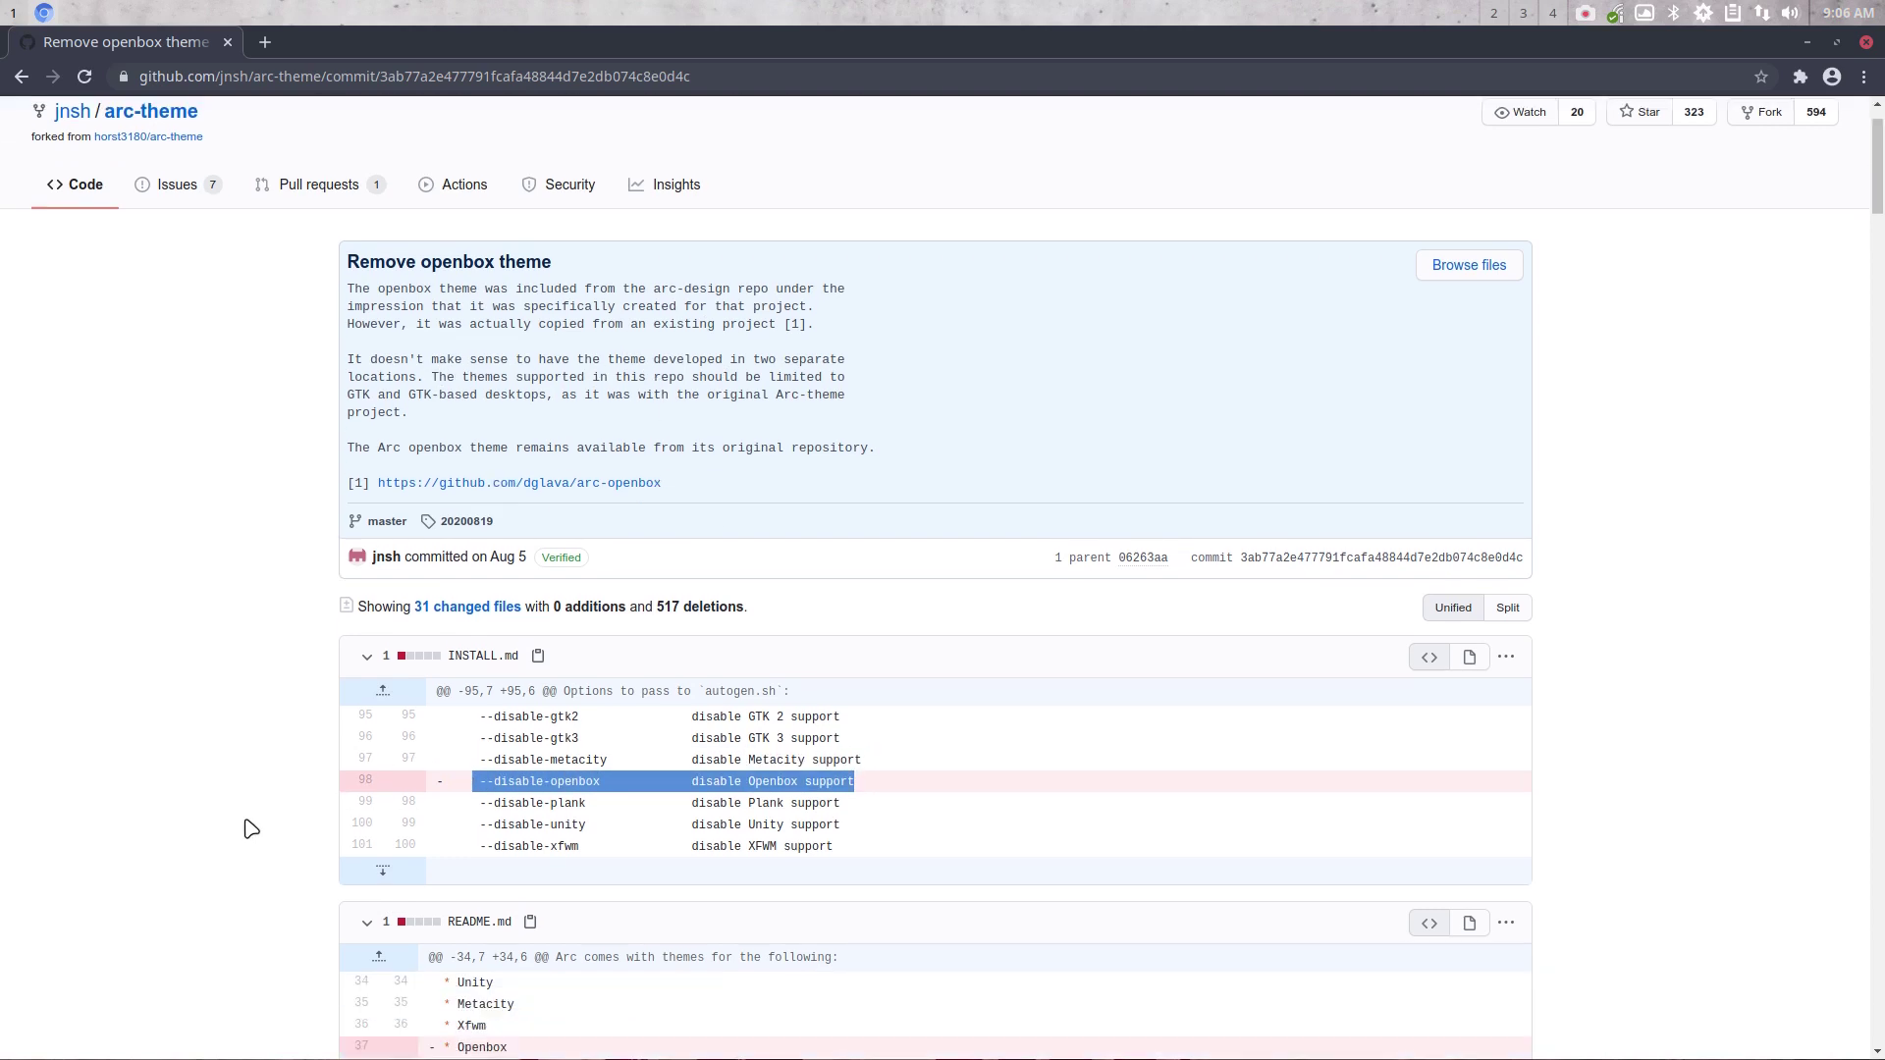
scroll(251, 830, "down", 5)
scroll(251, 830, "down", 4)
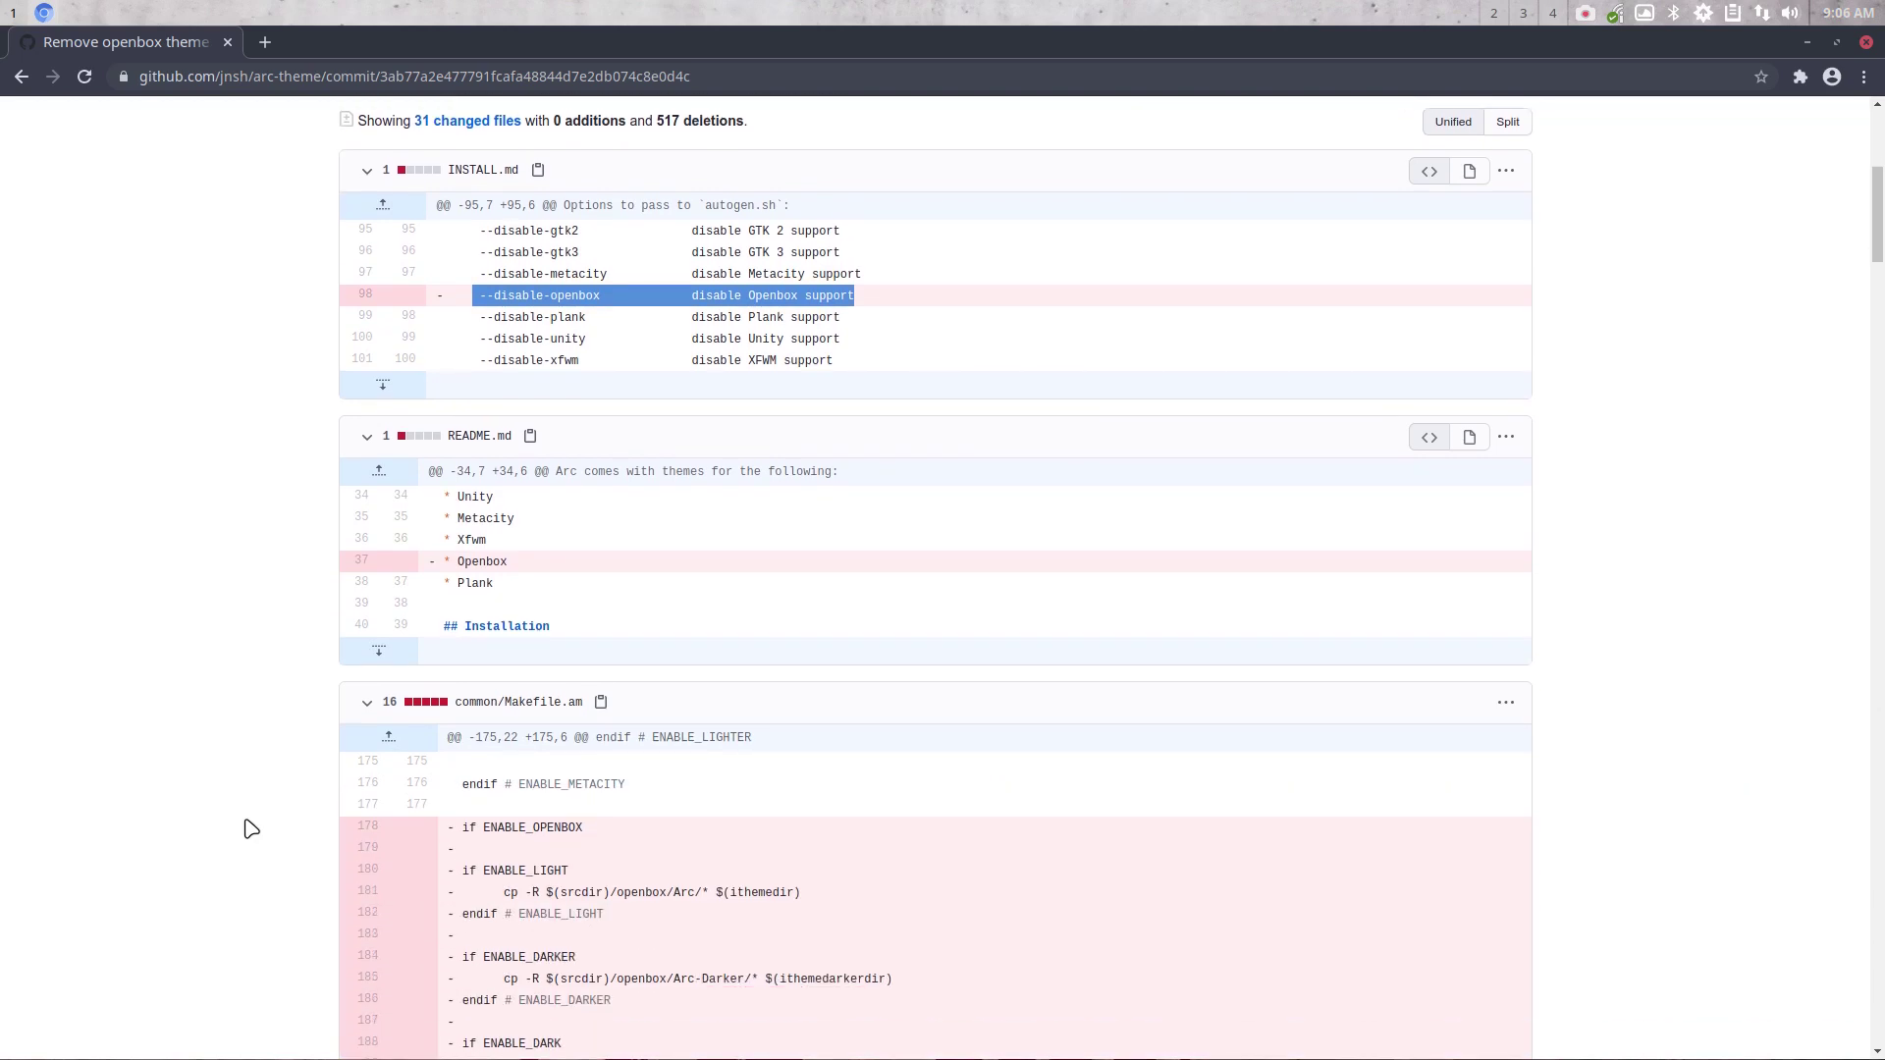
scroll(250, 830, "down", 3)
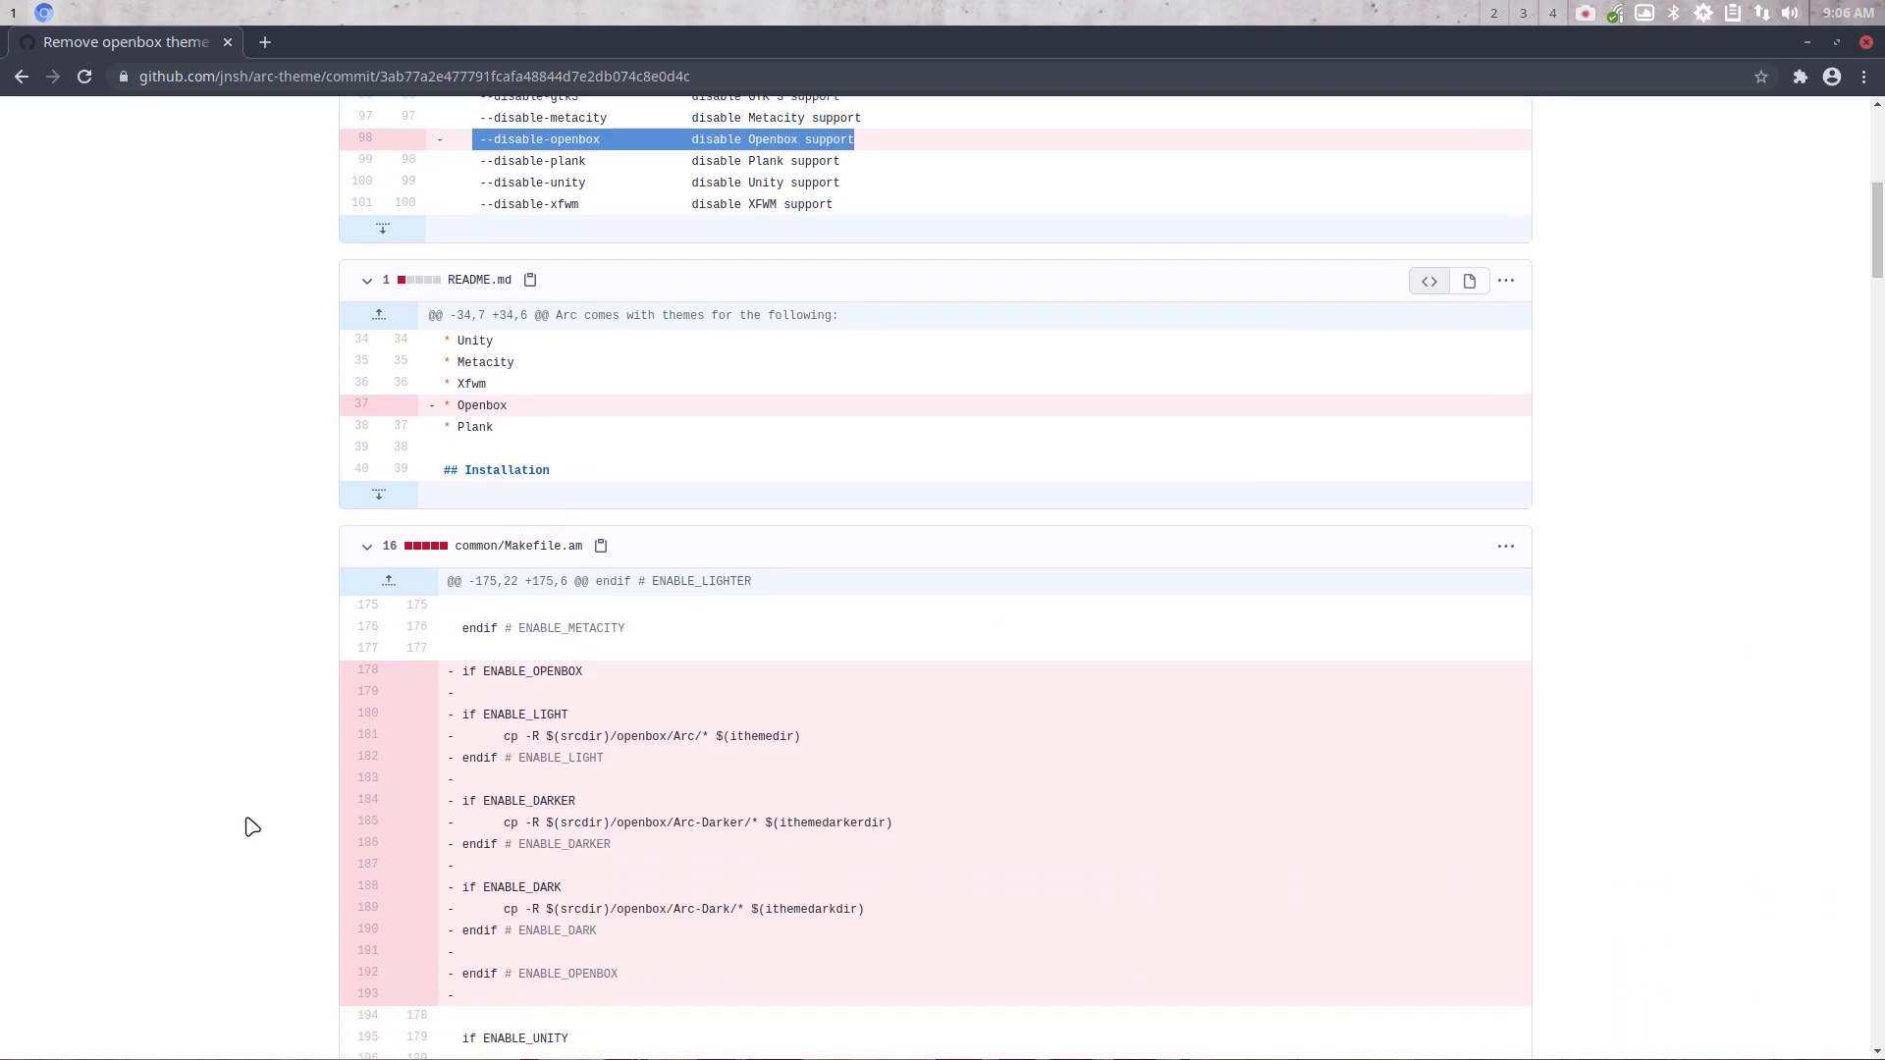
scroll(252, 828, "down", 6)
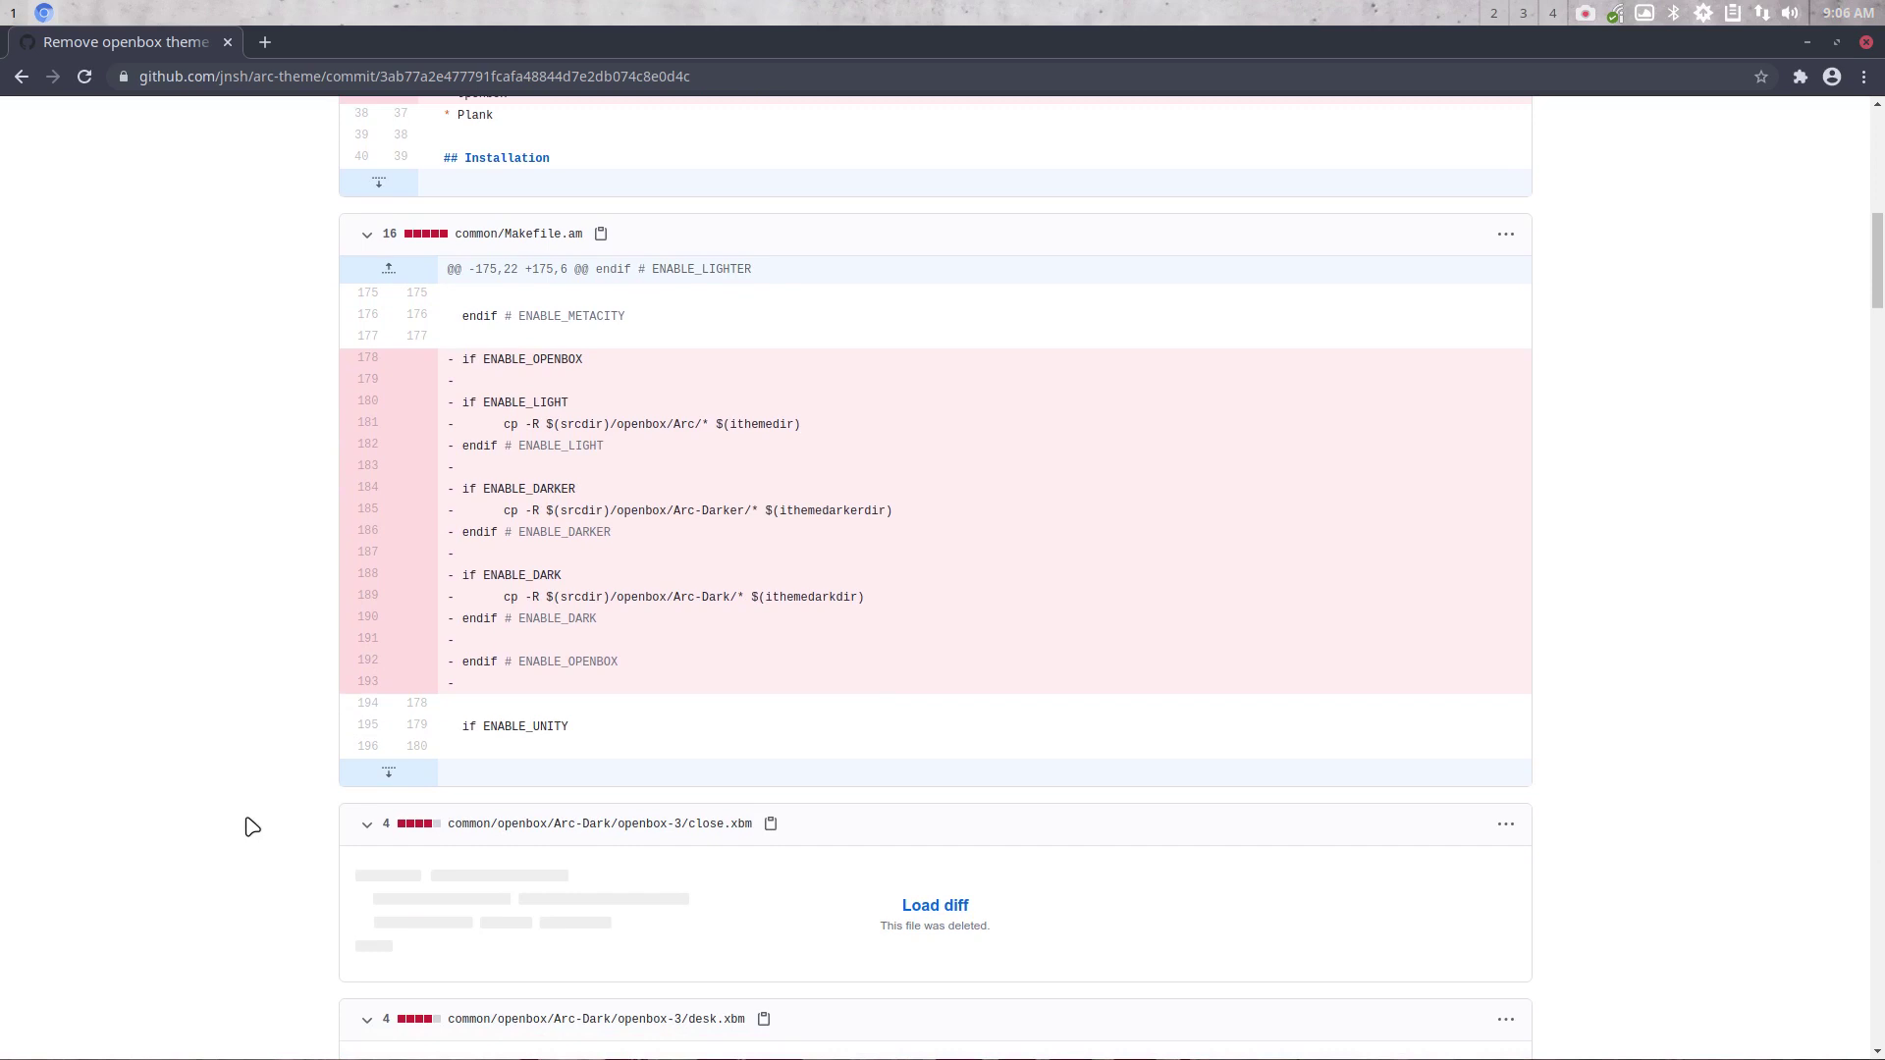
scroll(251, 828, "down", 5)
scroll(251, 828, "up", 20)
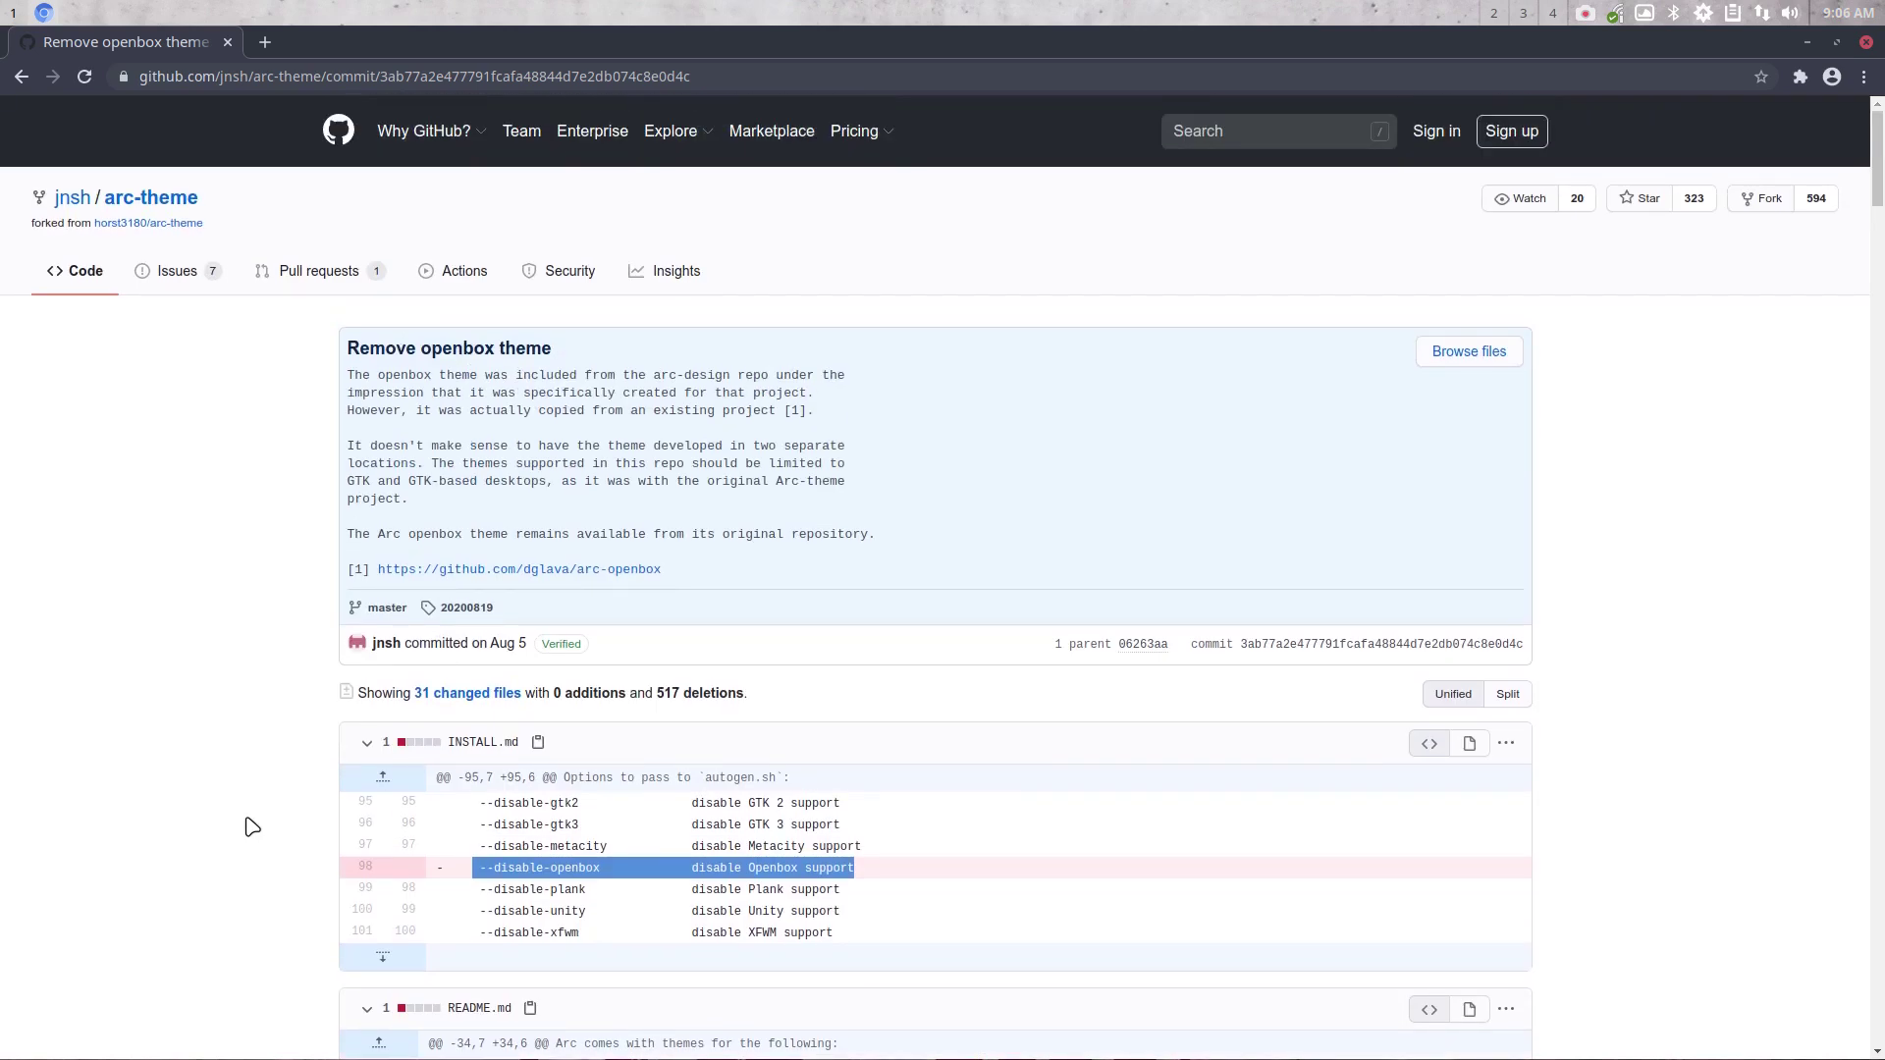
Visit the dglava/arc-openbox repository, then minimize Chrome and open the desktop menu
left_click(557, 570)
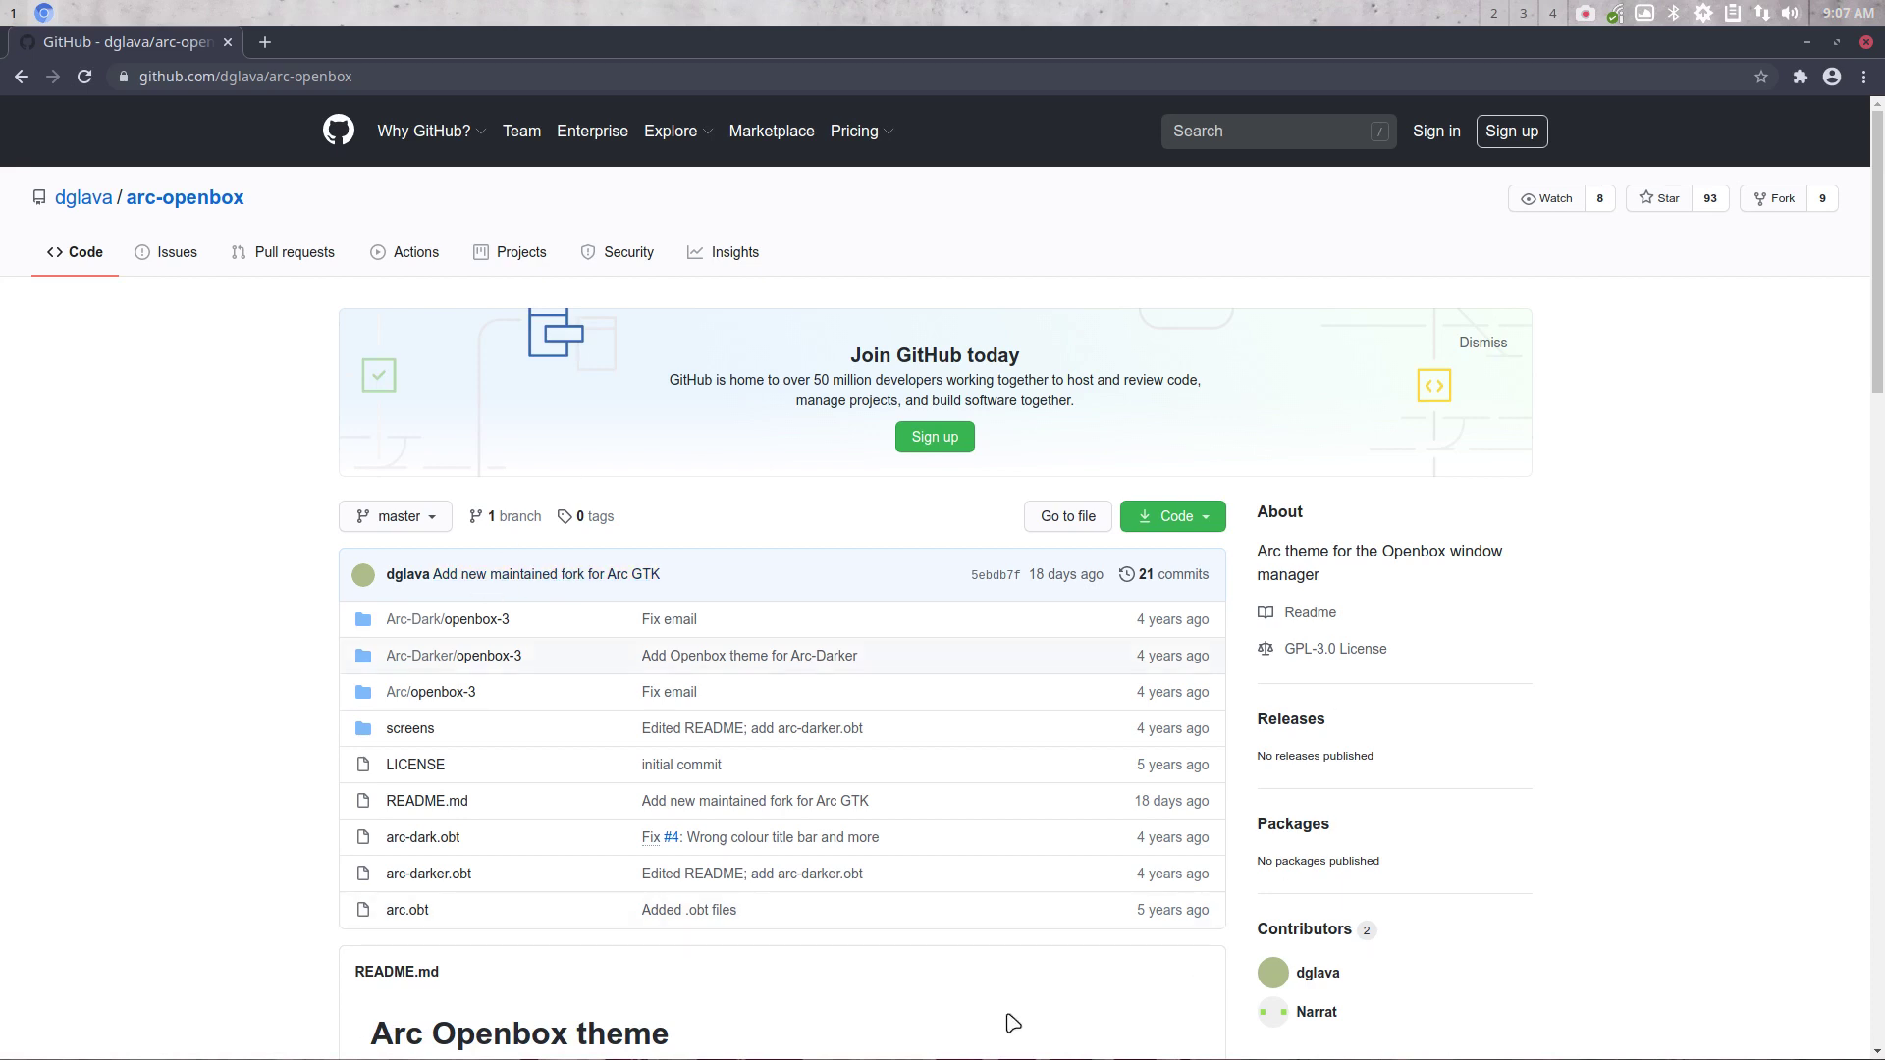
scroll(1014, 1023, "down", 2)
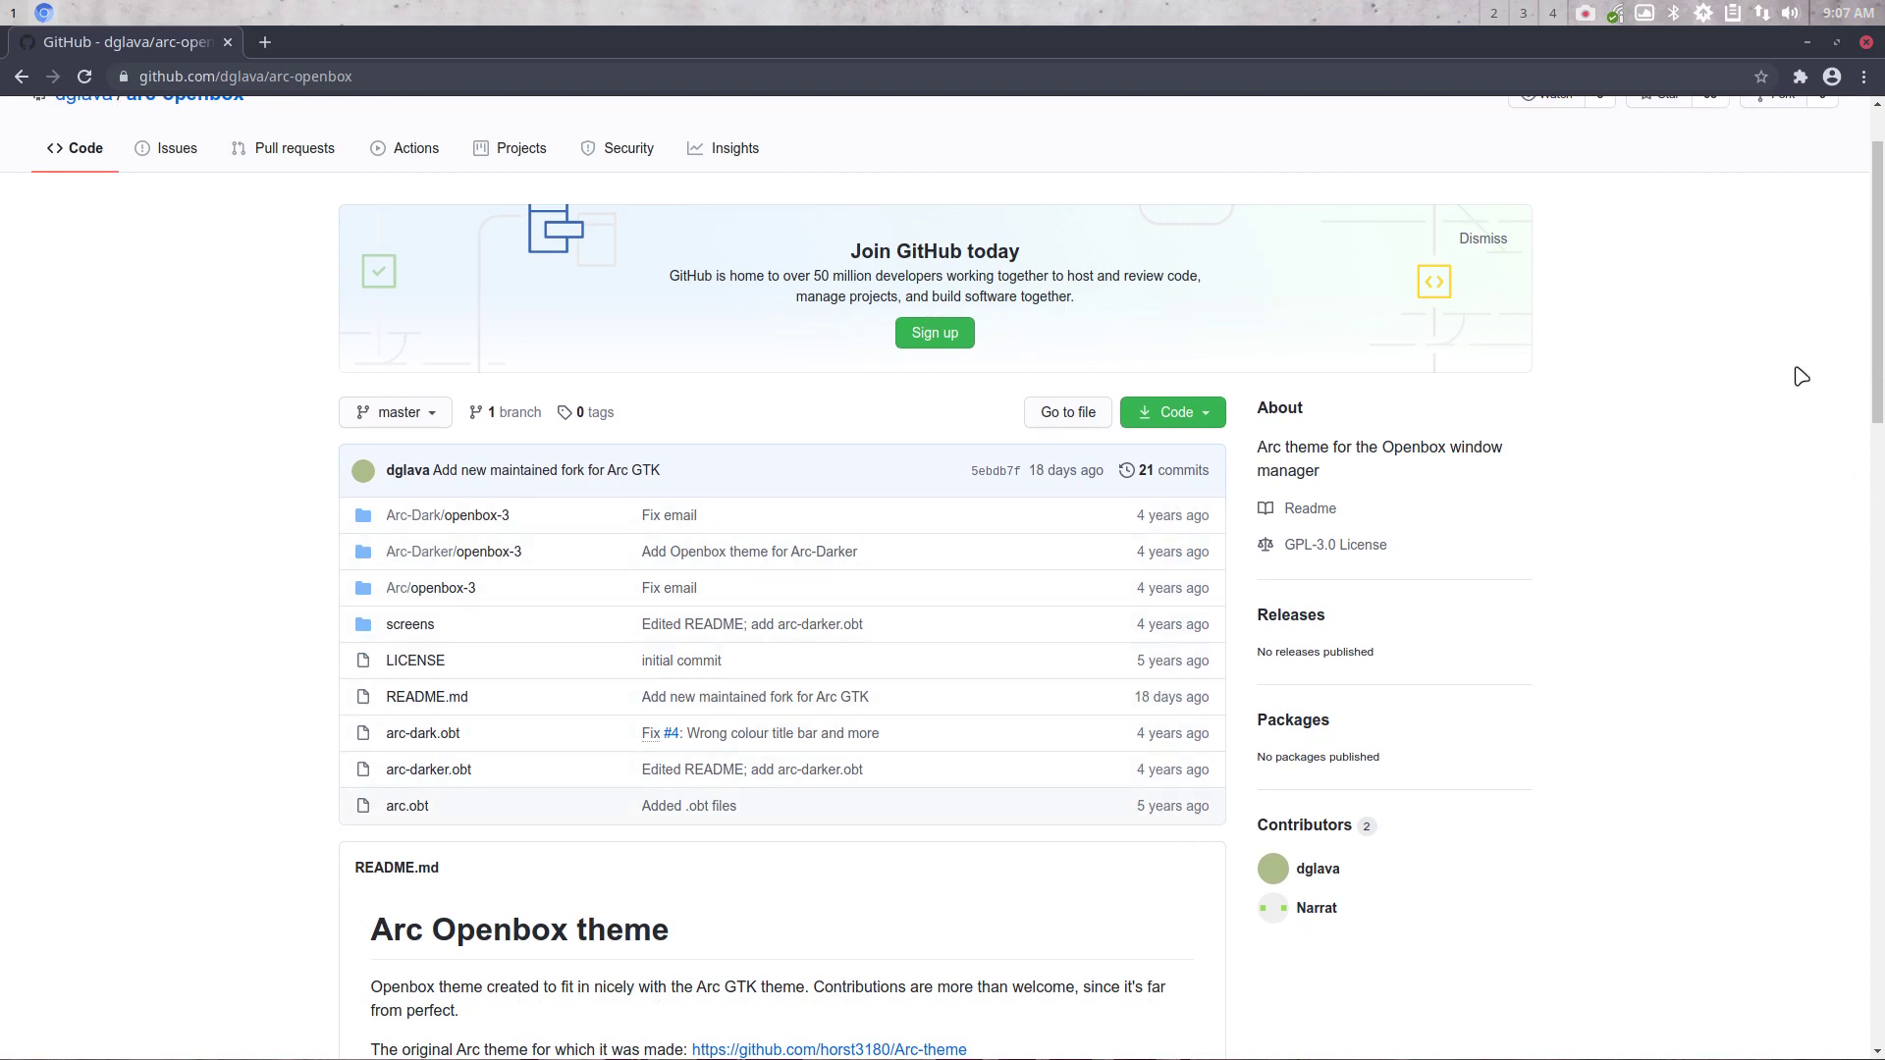
left_click(1802, 37)
right_click(828, 352)
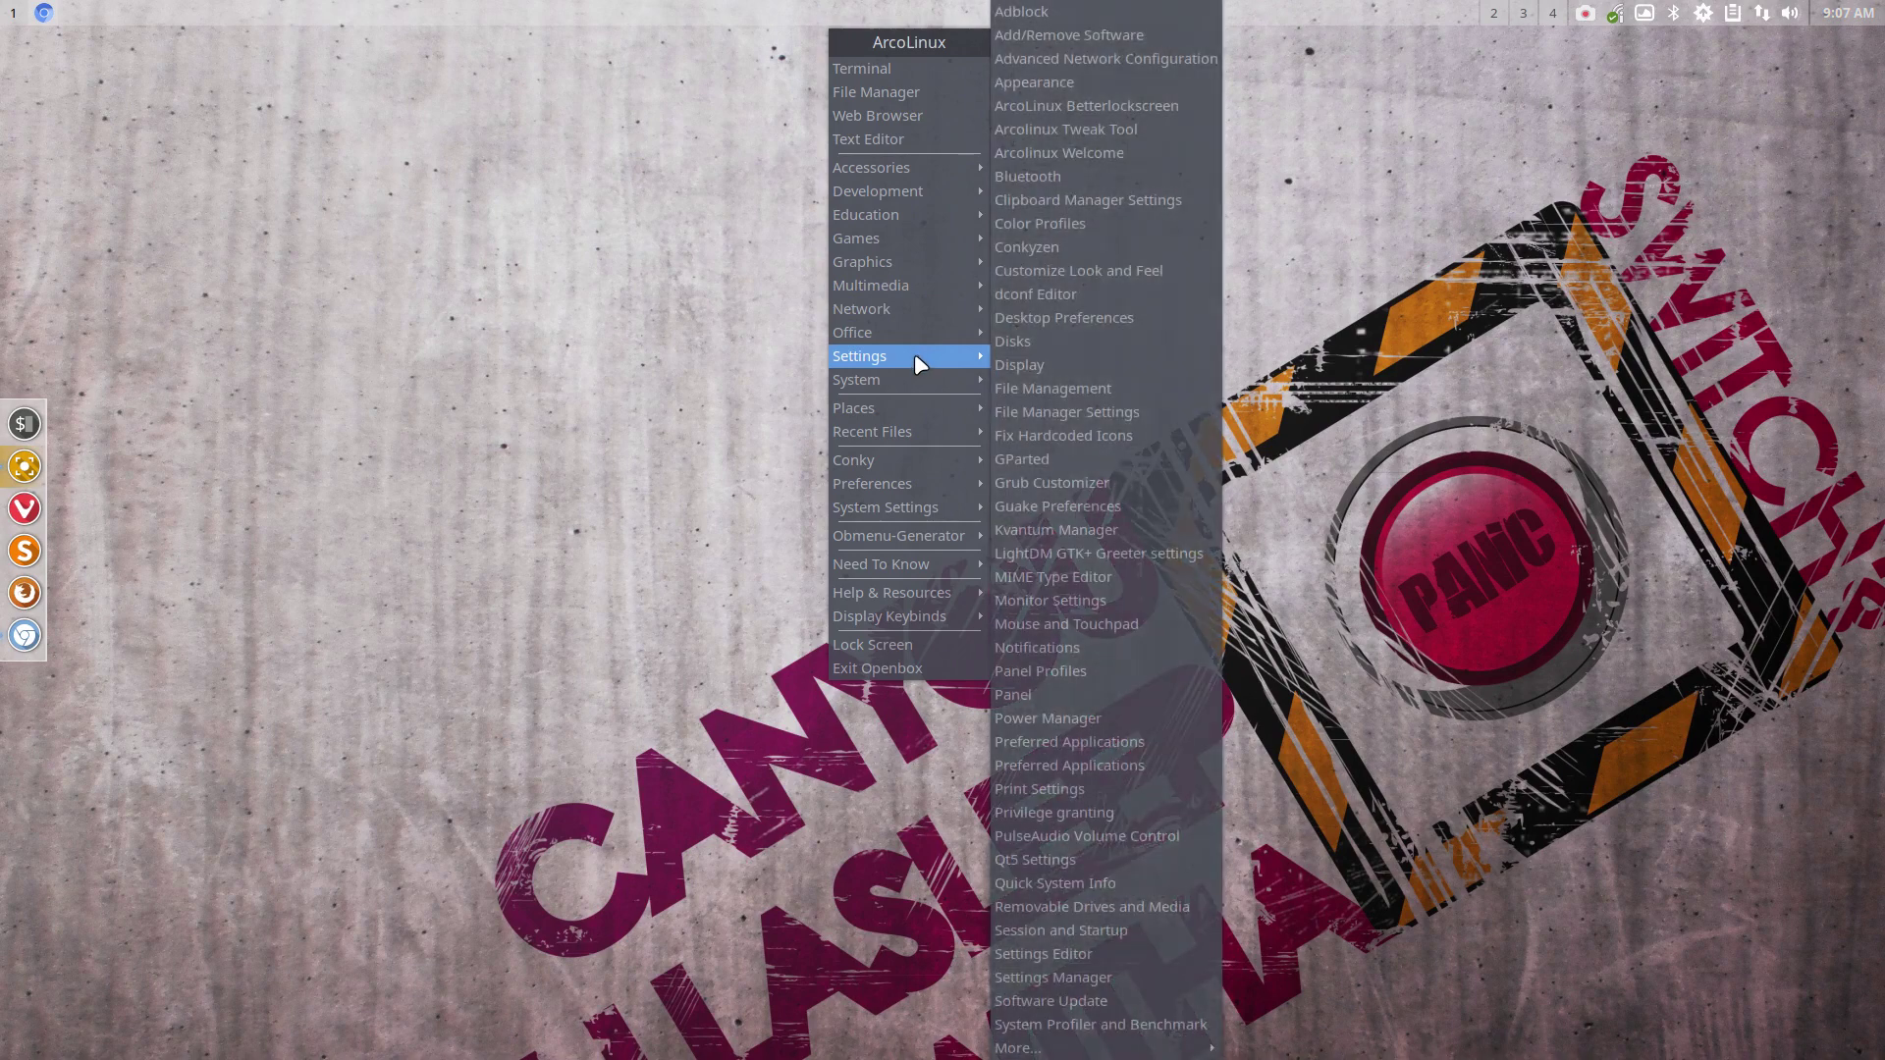
Close the root menu and restore Chrome showing dglava/arc-openbox from the left dock
mouse_move(915, 377)
left_click(711, 550)
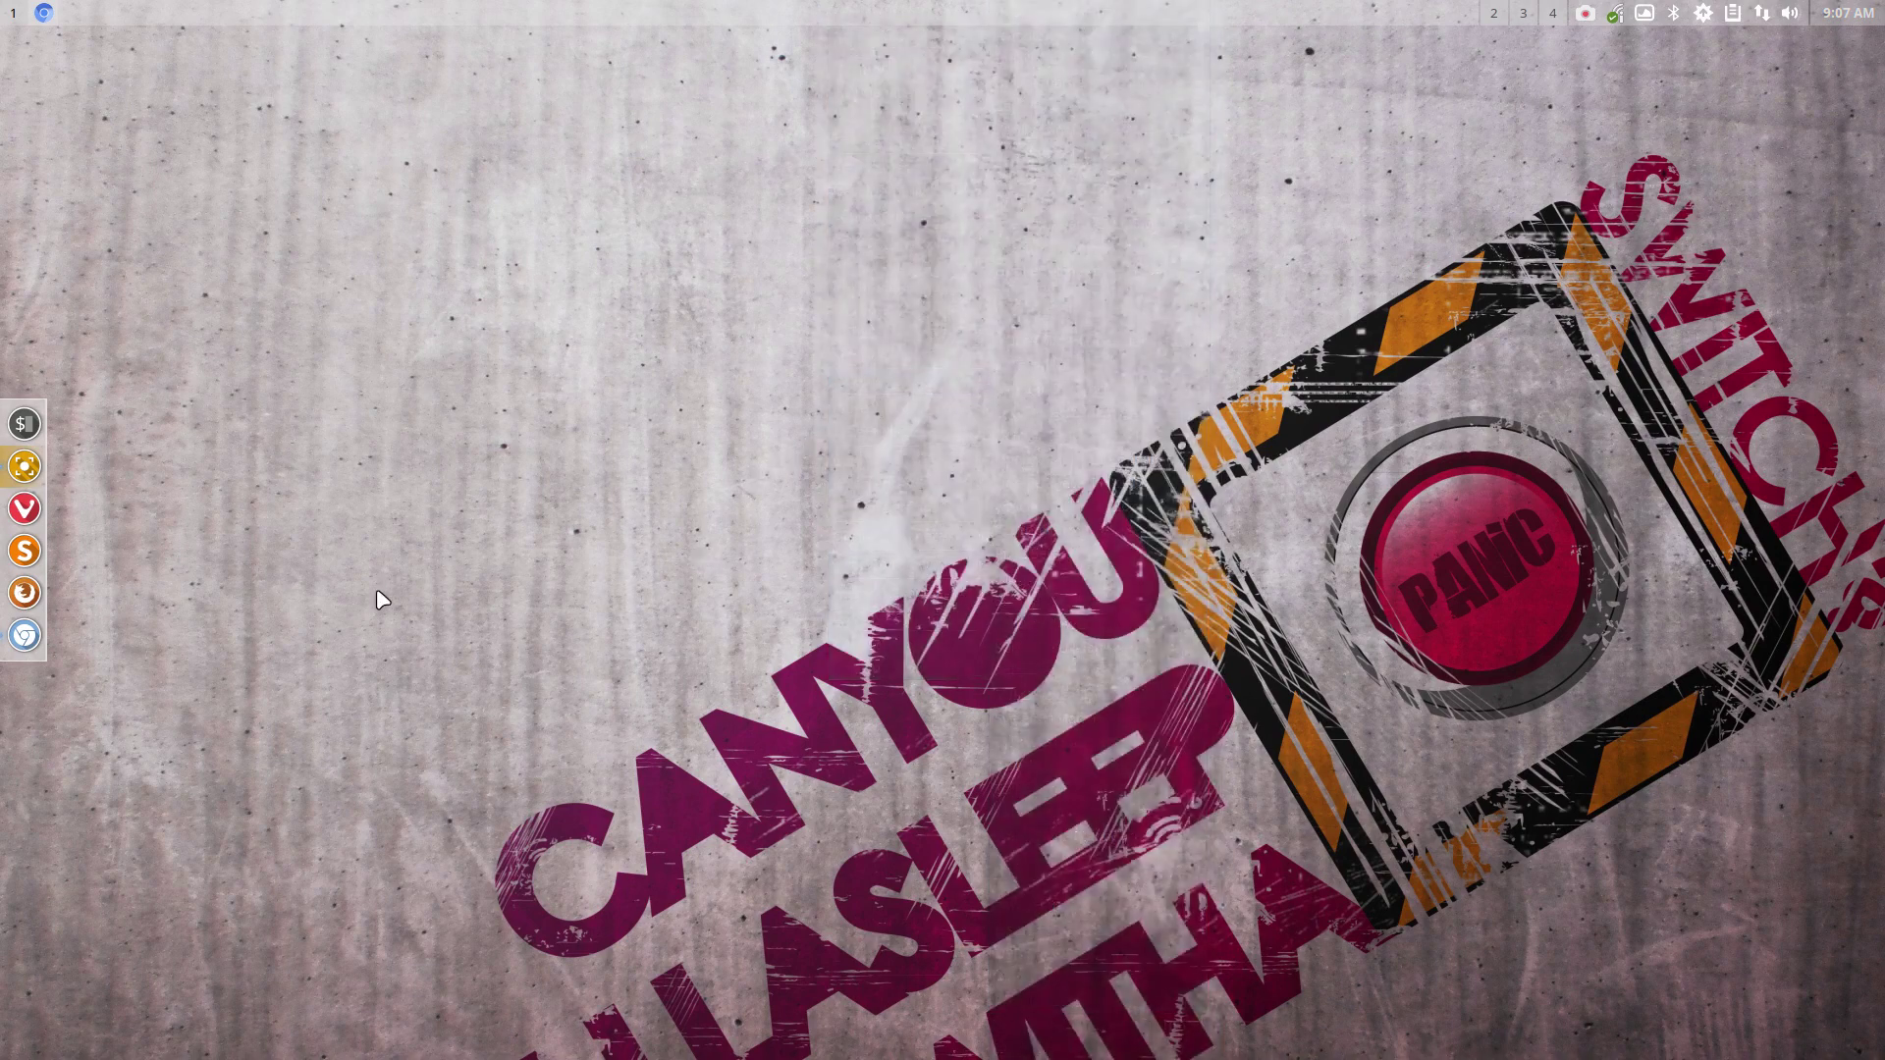
left_click(25, 651)
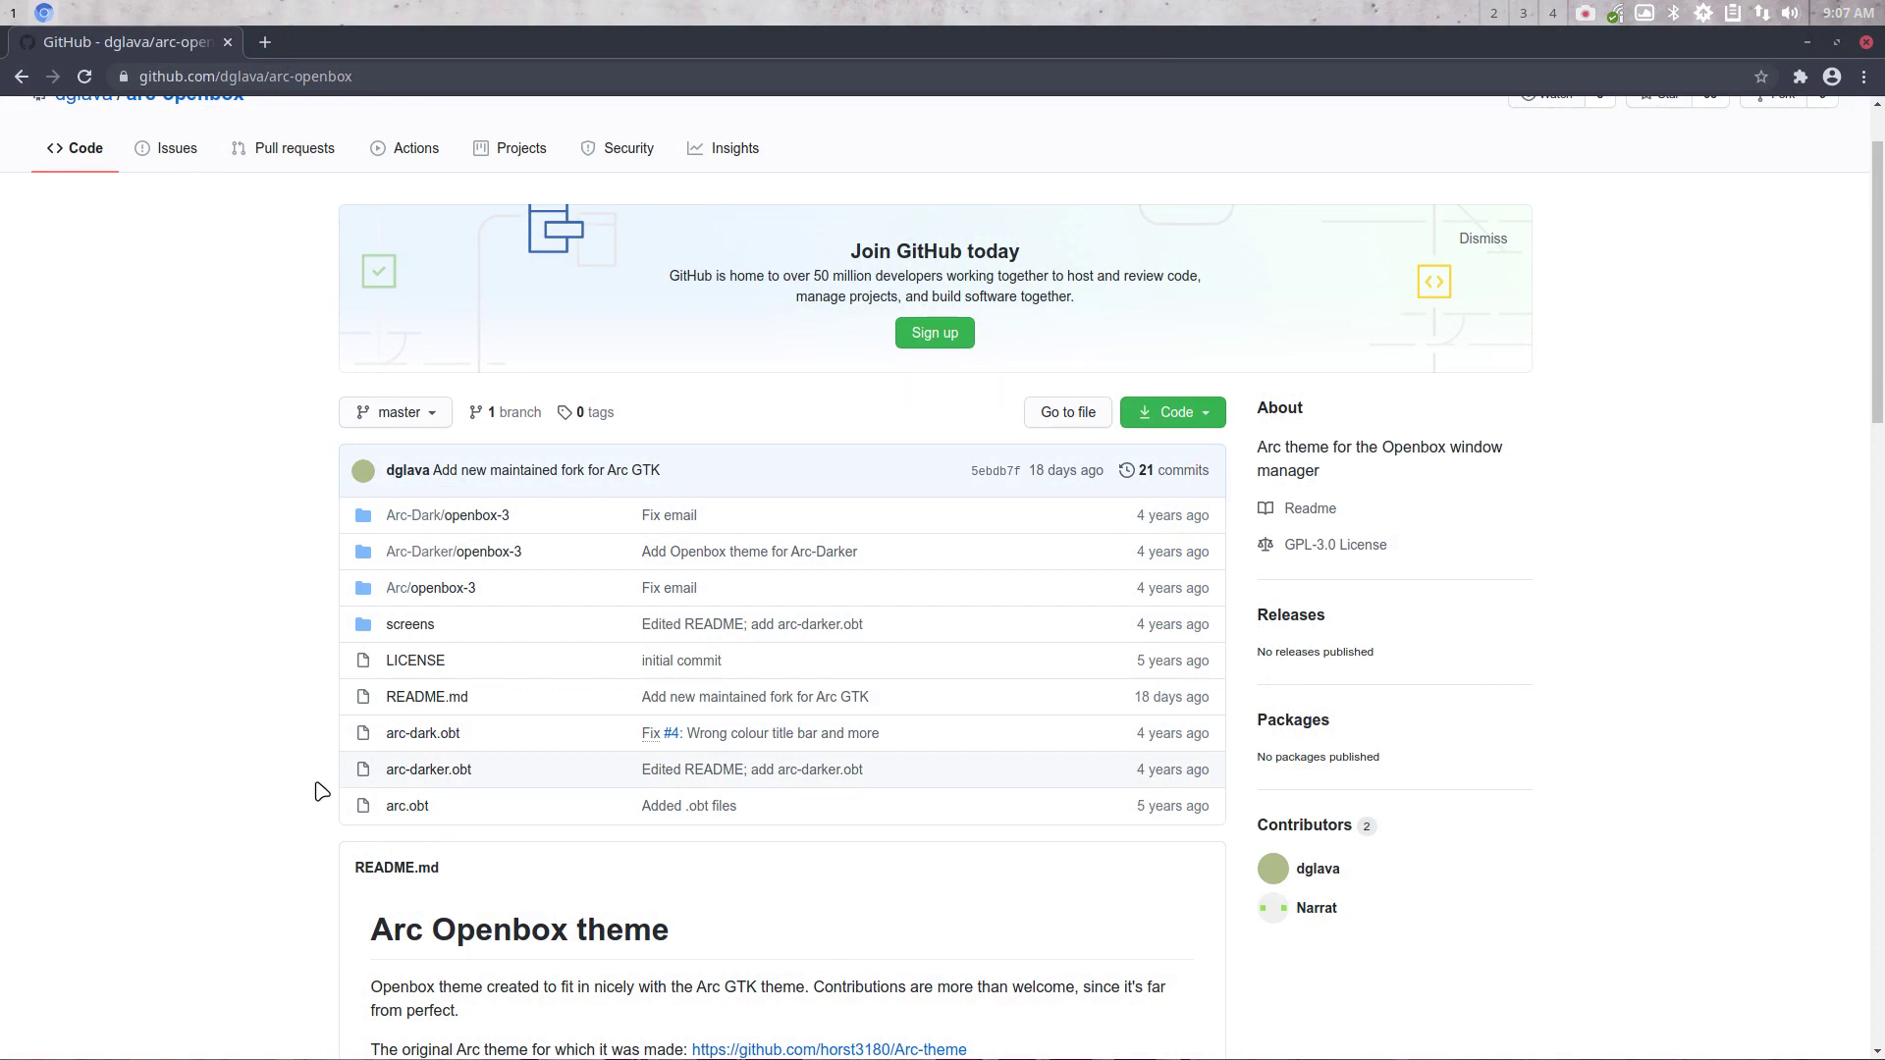
Open a terminal, cancel the recalled pacman command, run 'yay arc openbox', and minimize Chrome
key("ctrl+alt+t")
key("Up")
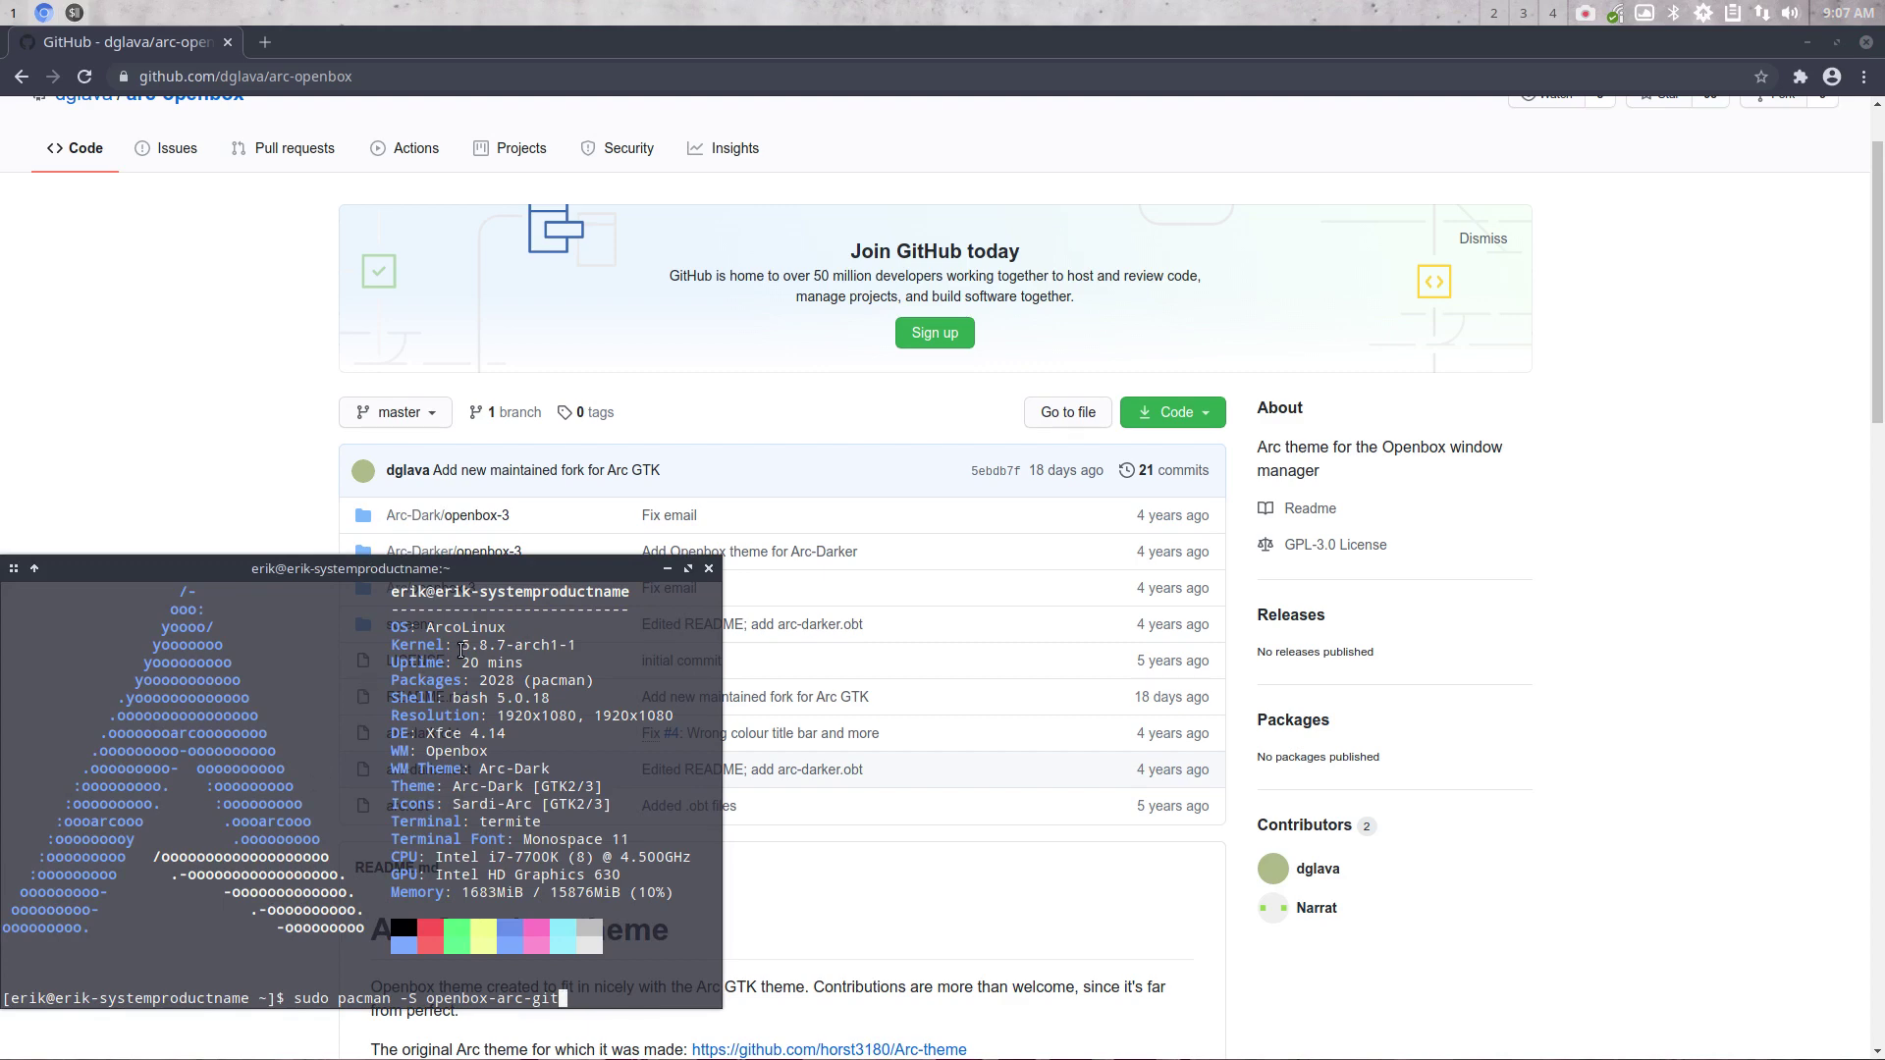
left_click_drag(509, 591, 803, 353)
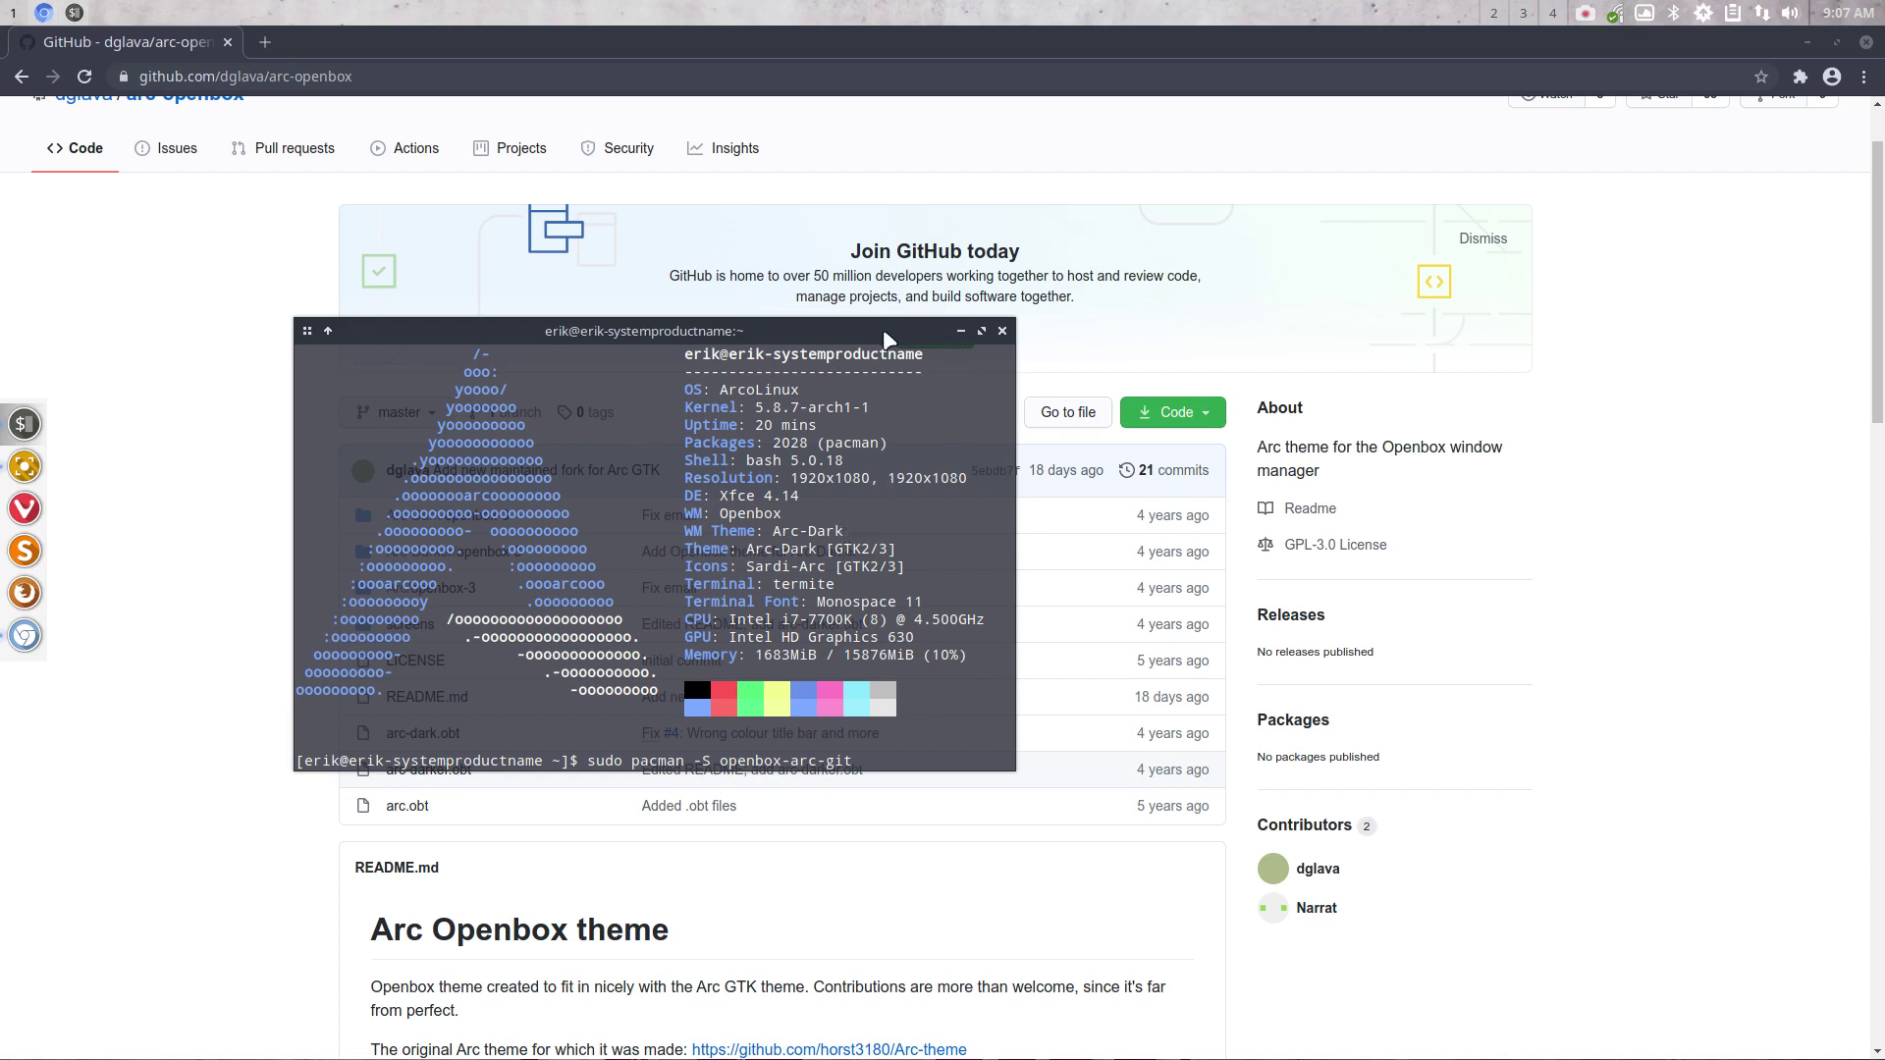
key("ctrl+c")
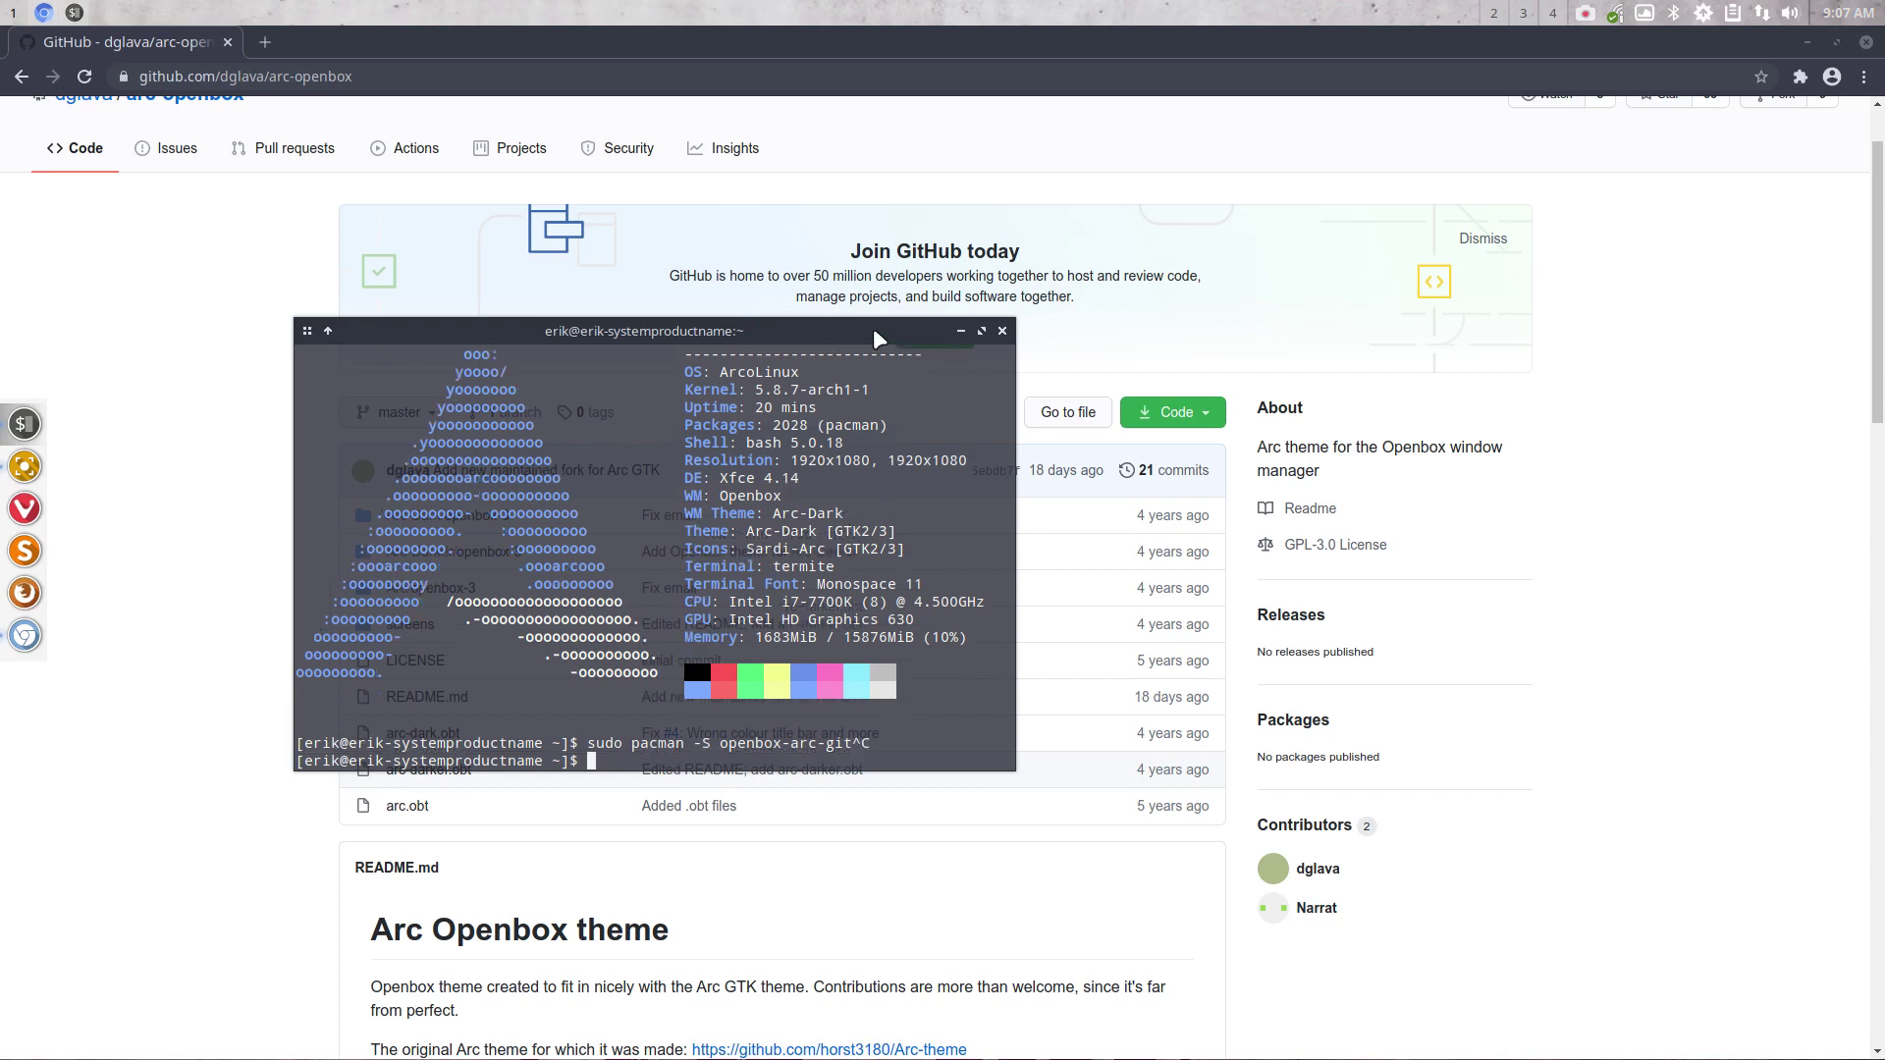
type("yay arc openbox")
key("Return")
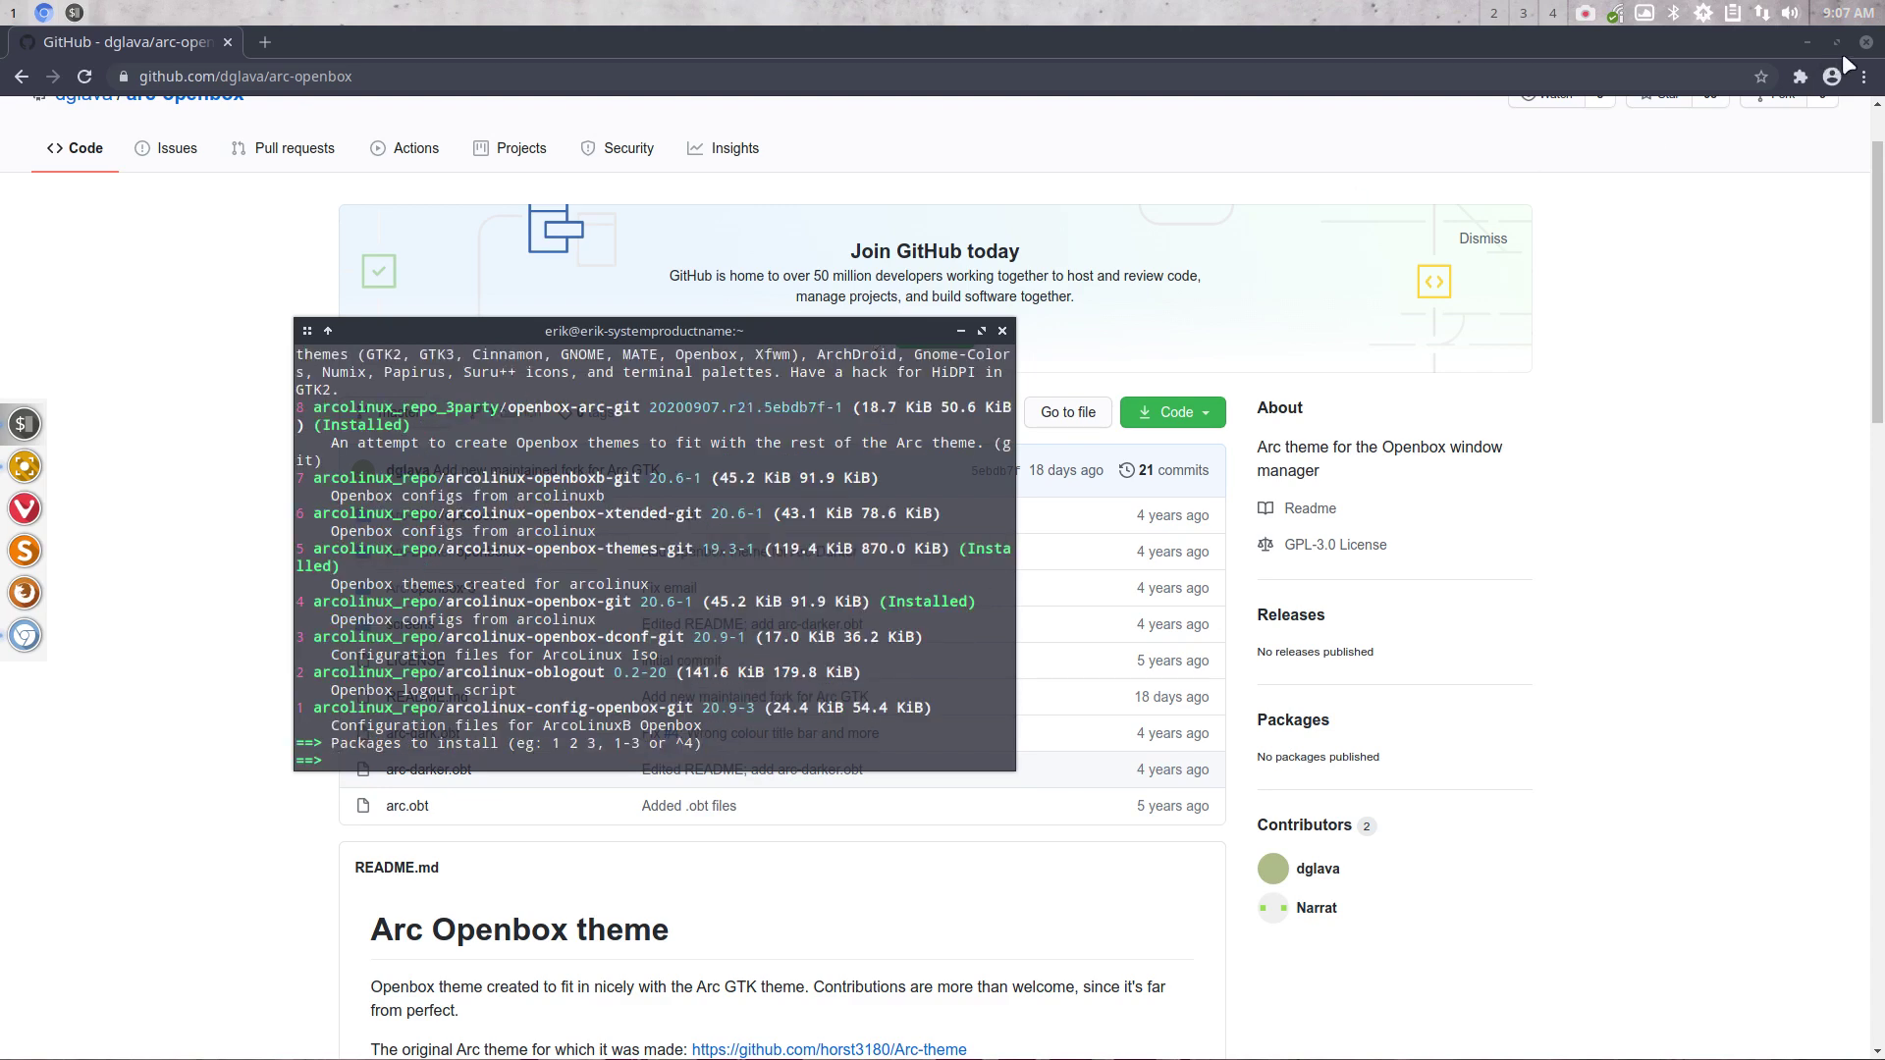
left_click(1806, 42)
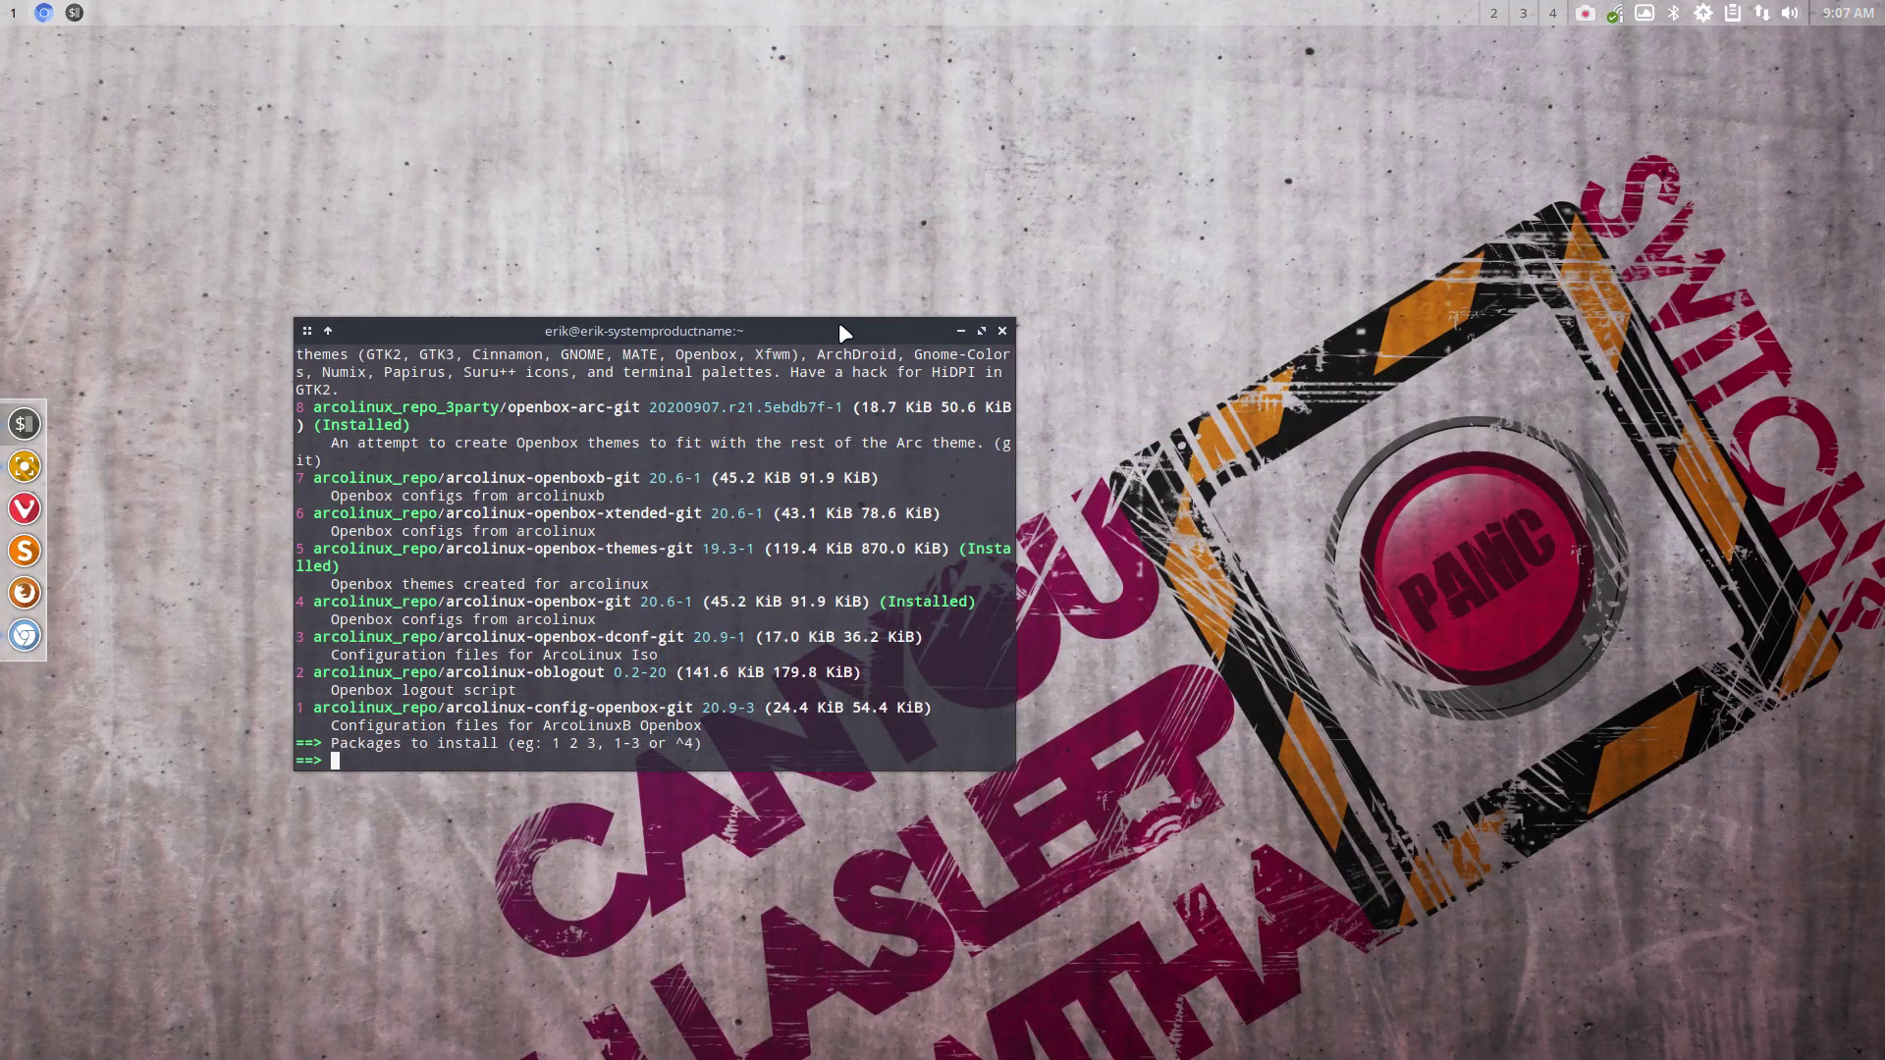
Maximize the terminal, highlight openbox-arc-git in results 11 and 8 with its Installed note, then close it
double_click(839, 322)
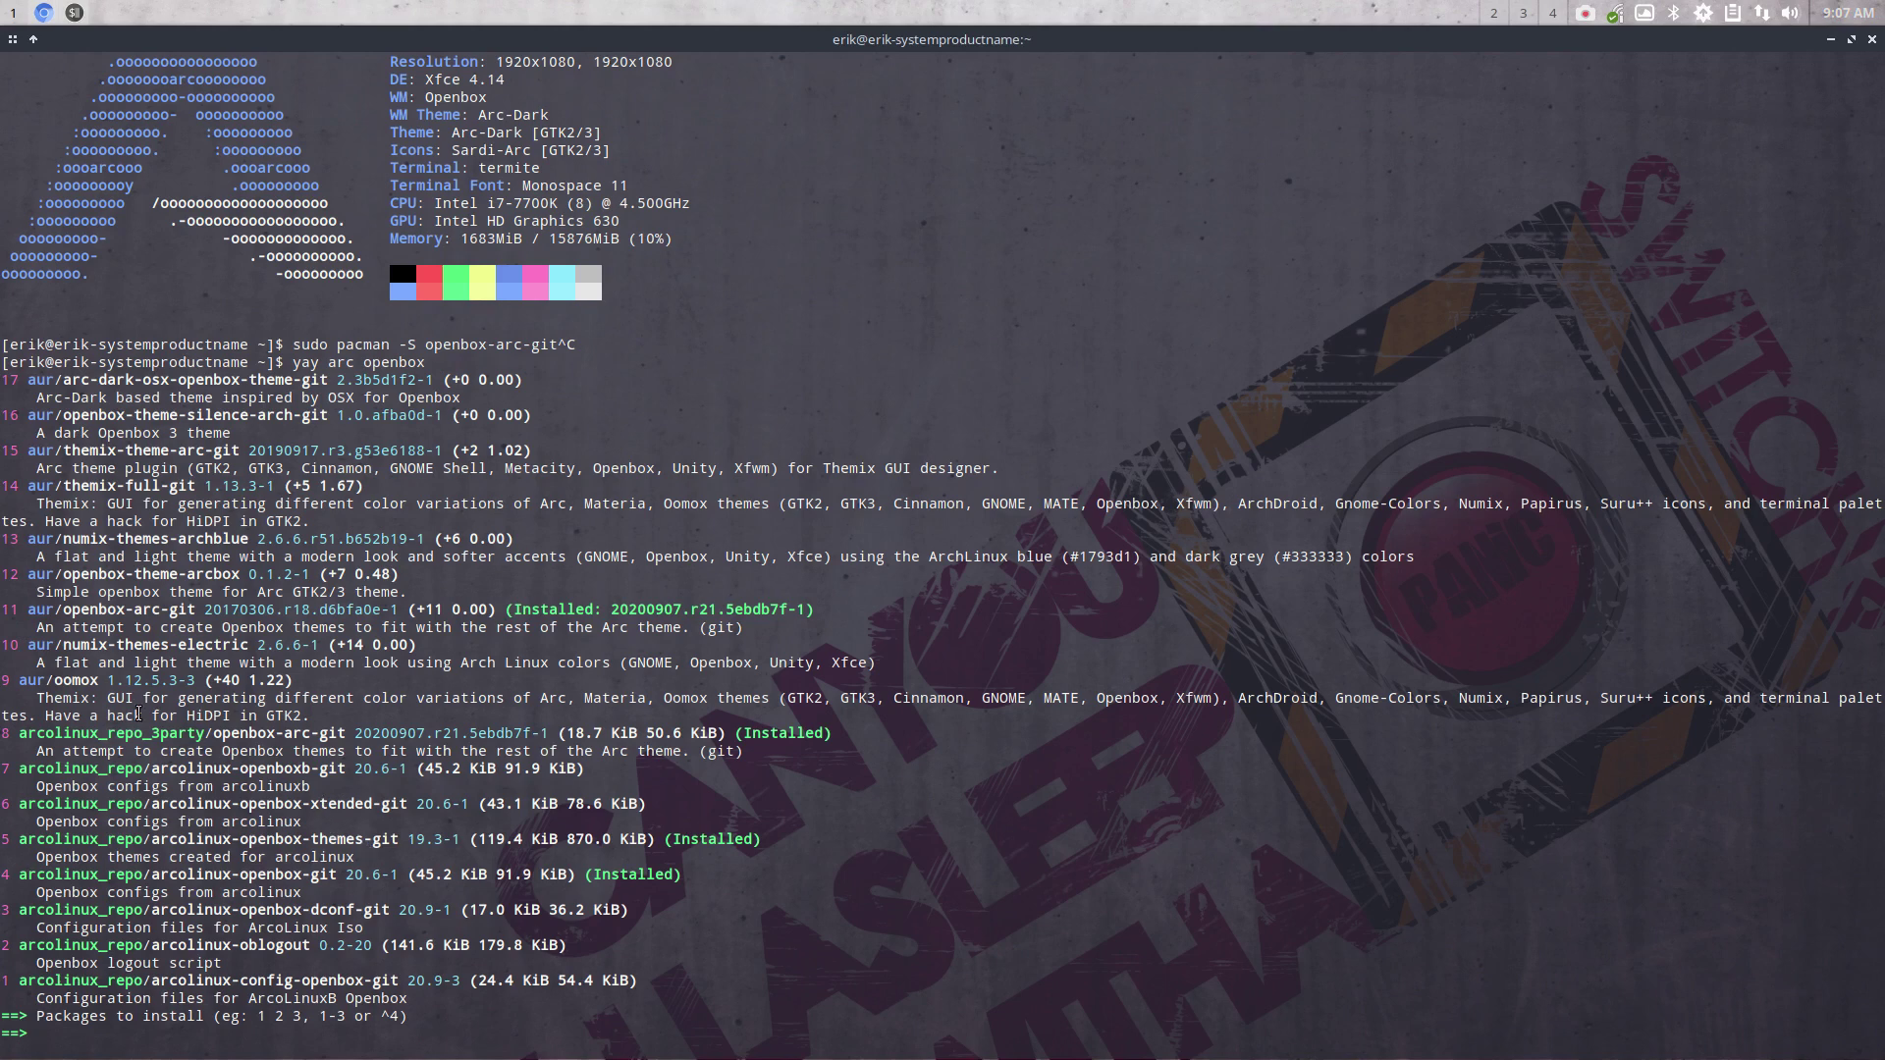
left_click_drag(68, 610, 195, 614)
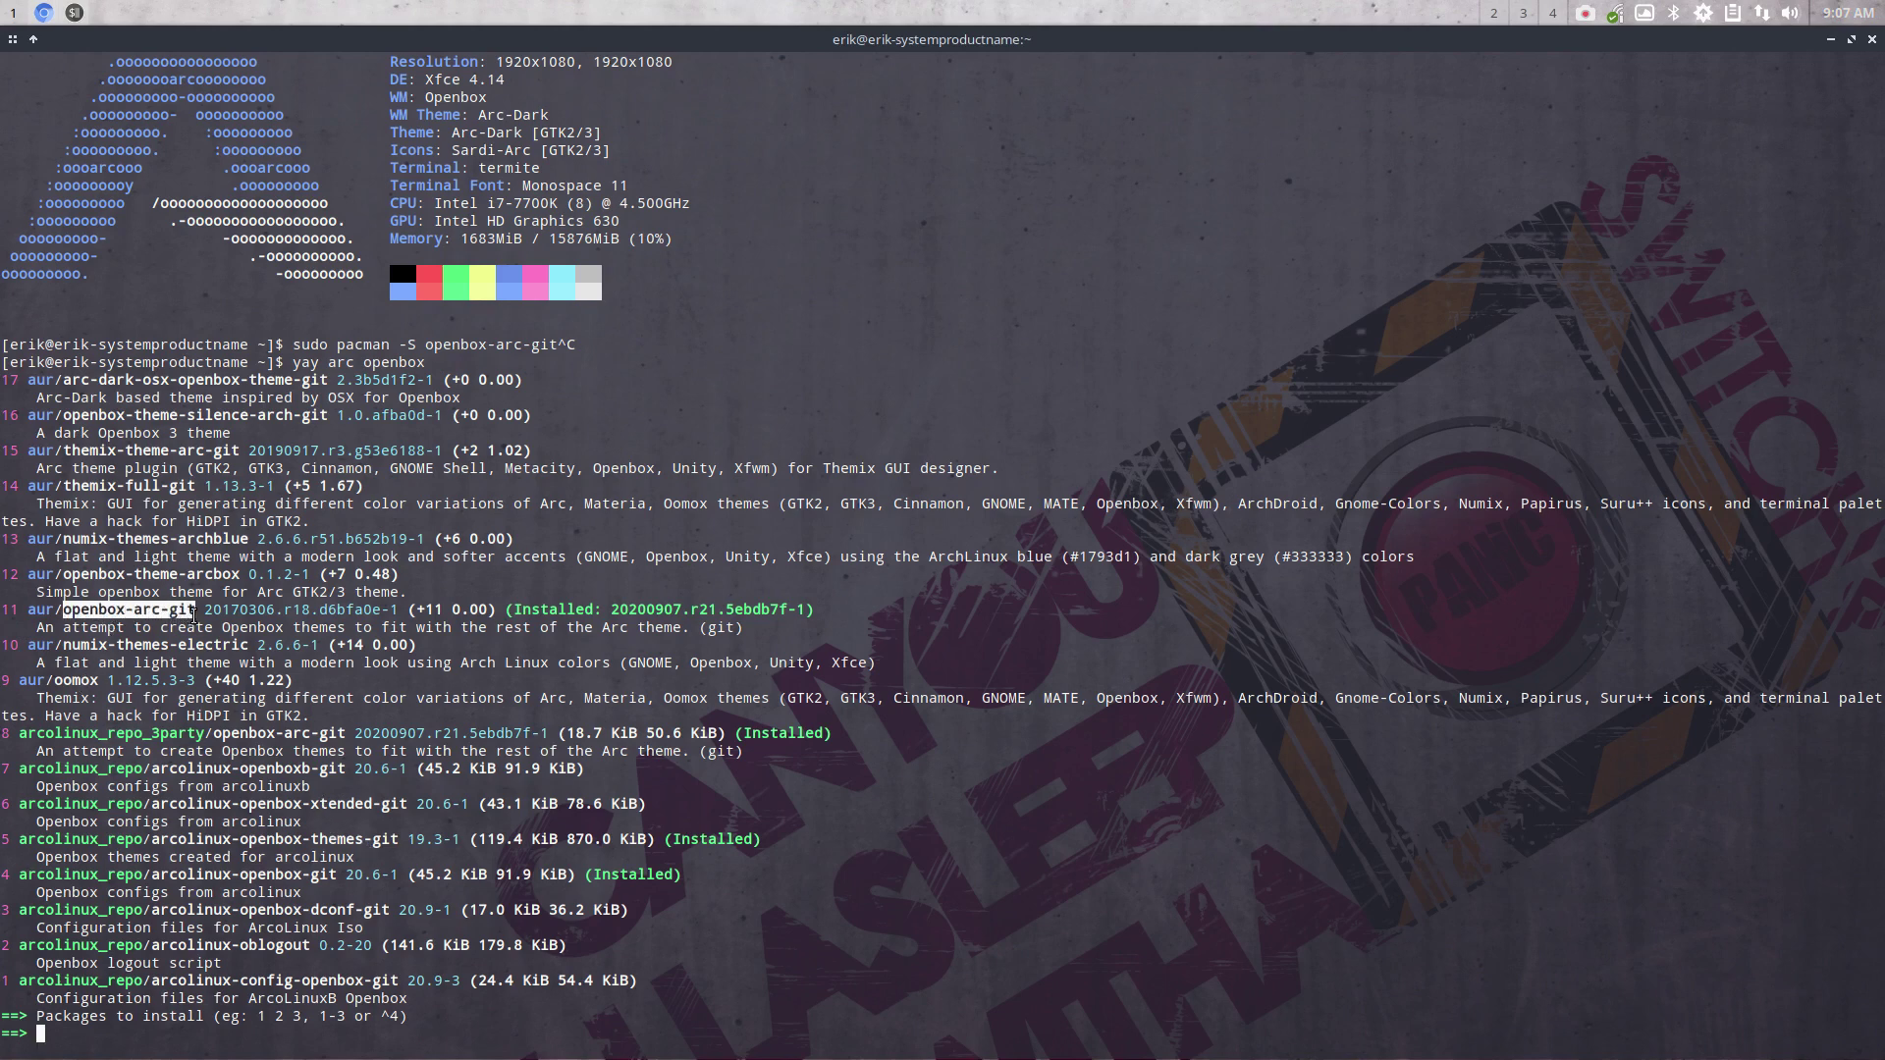
left_click_drag(507, 610, 807, 610)
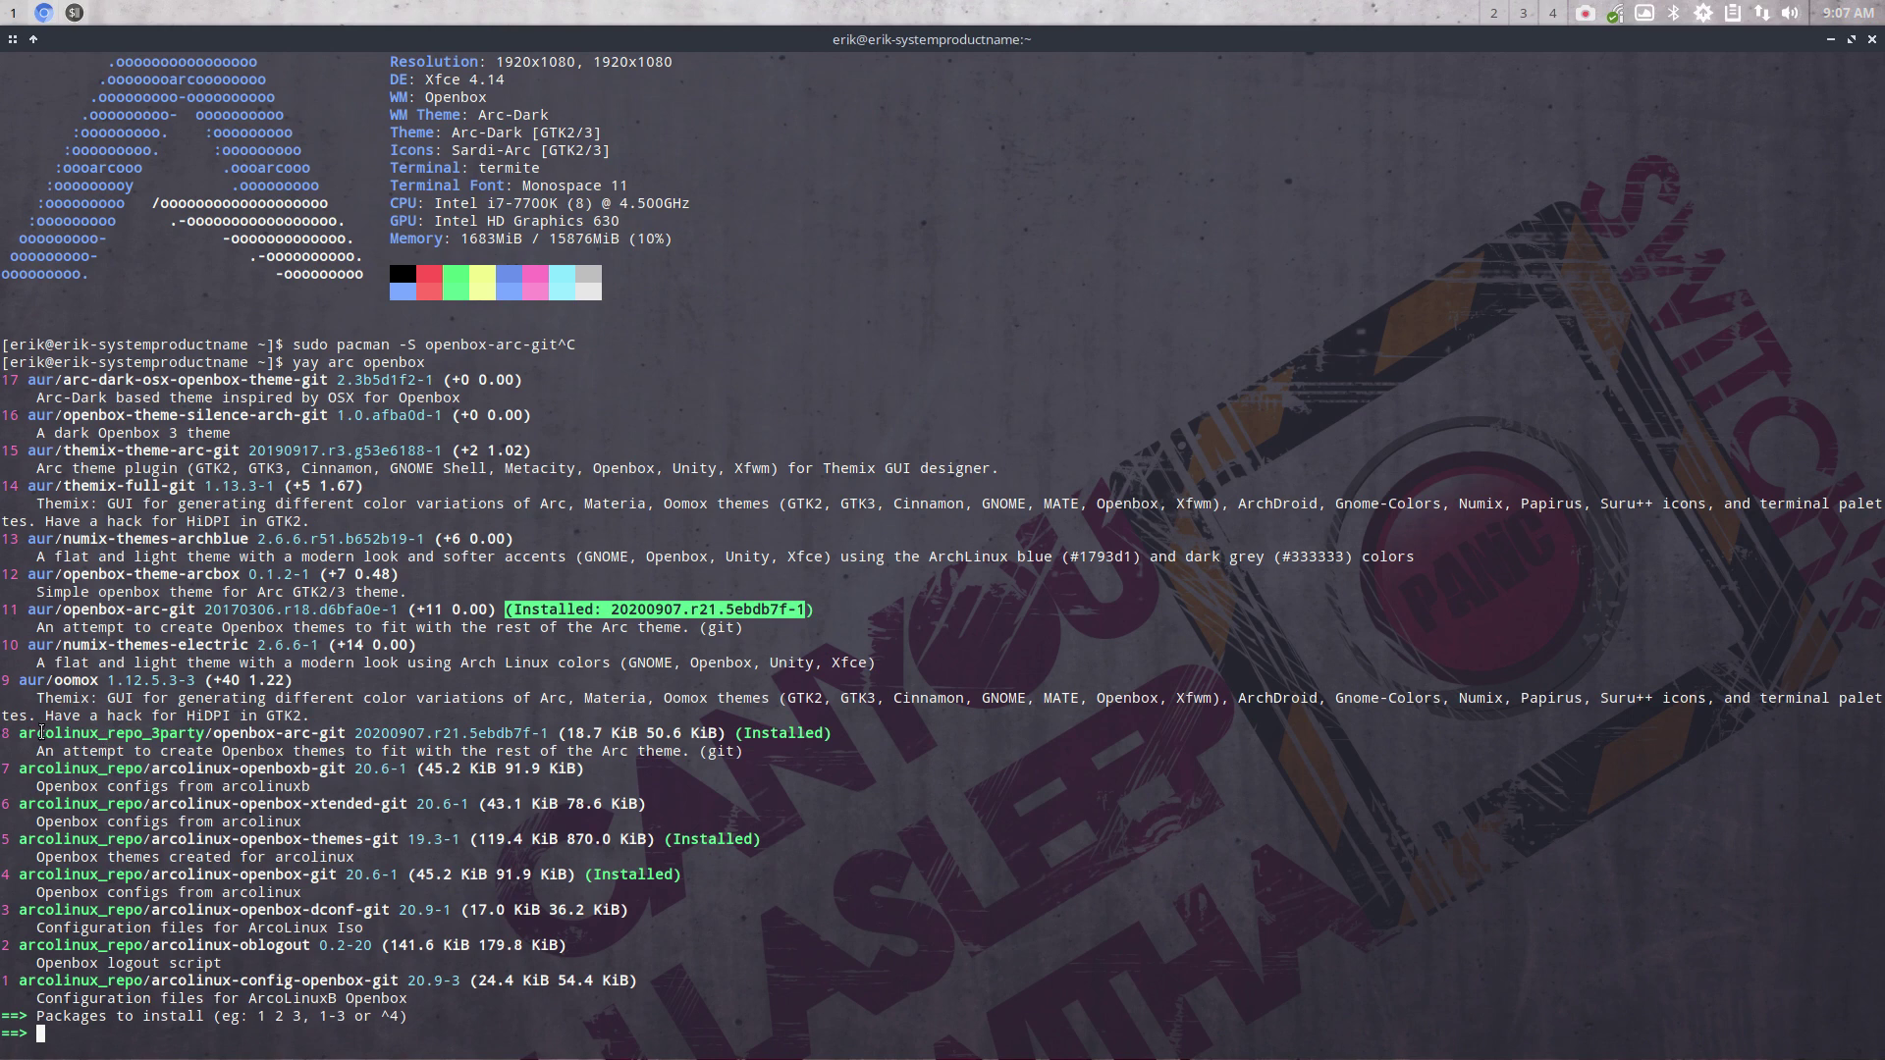
left_click_drag(346, 734, 213, 734)
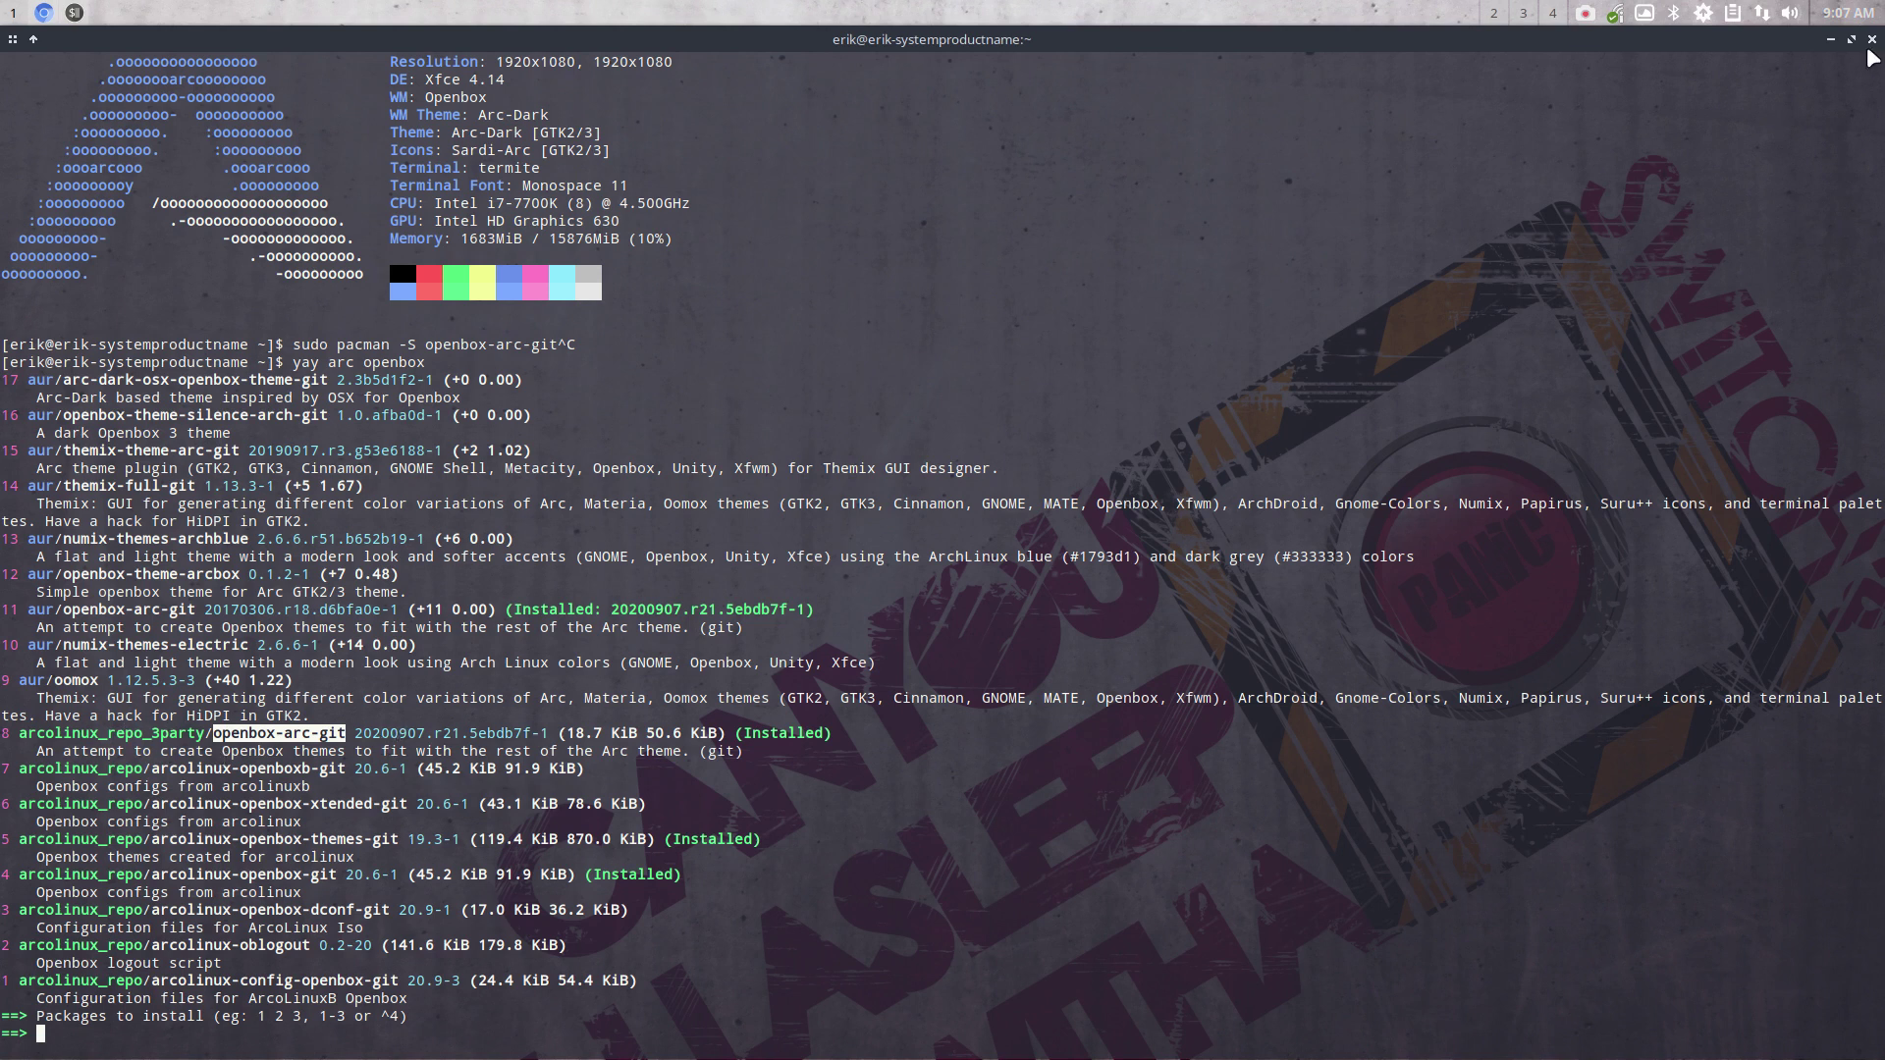
left_click(1873, 40)
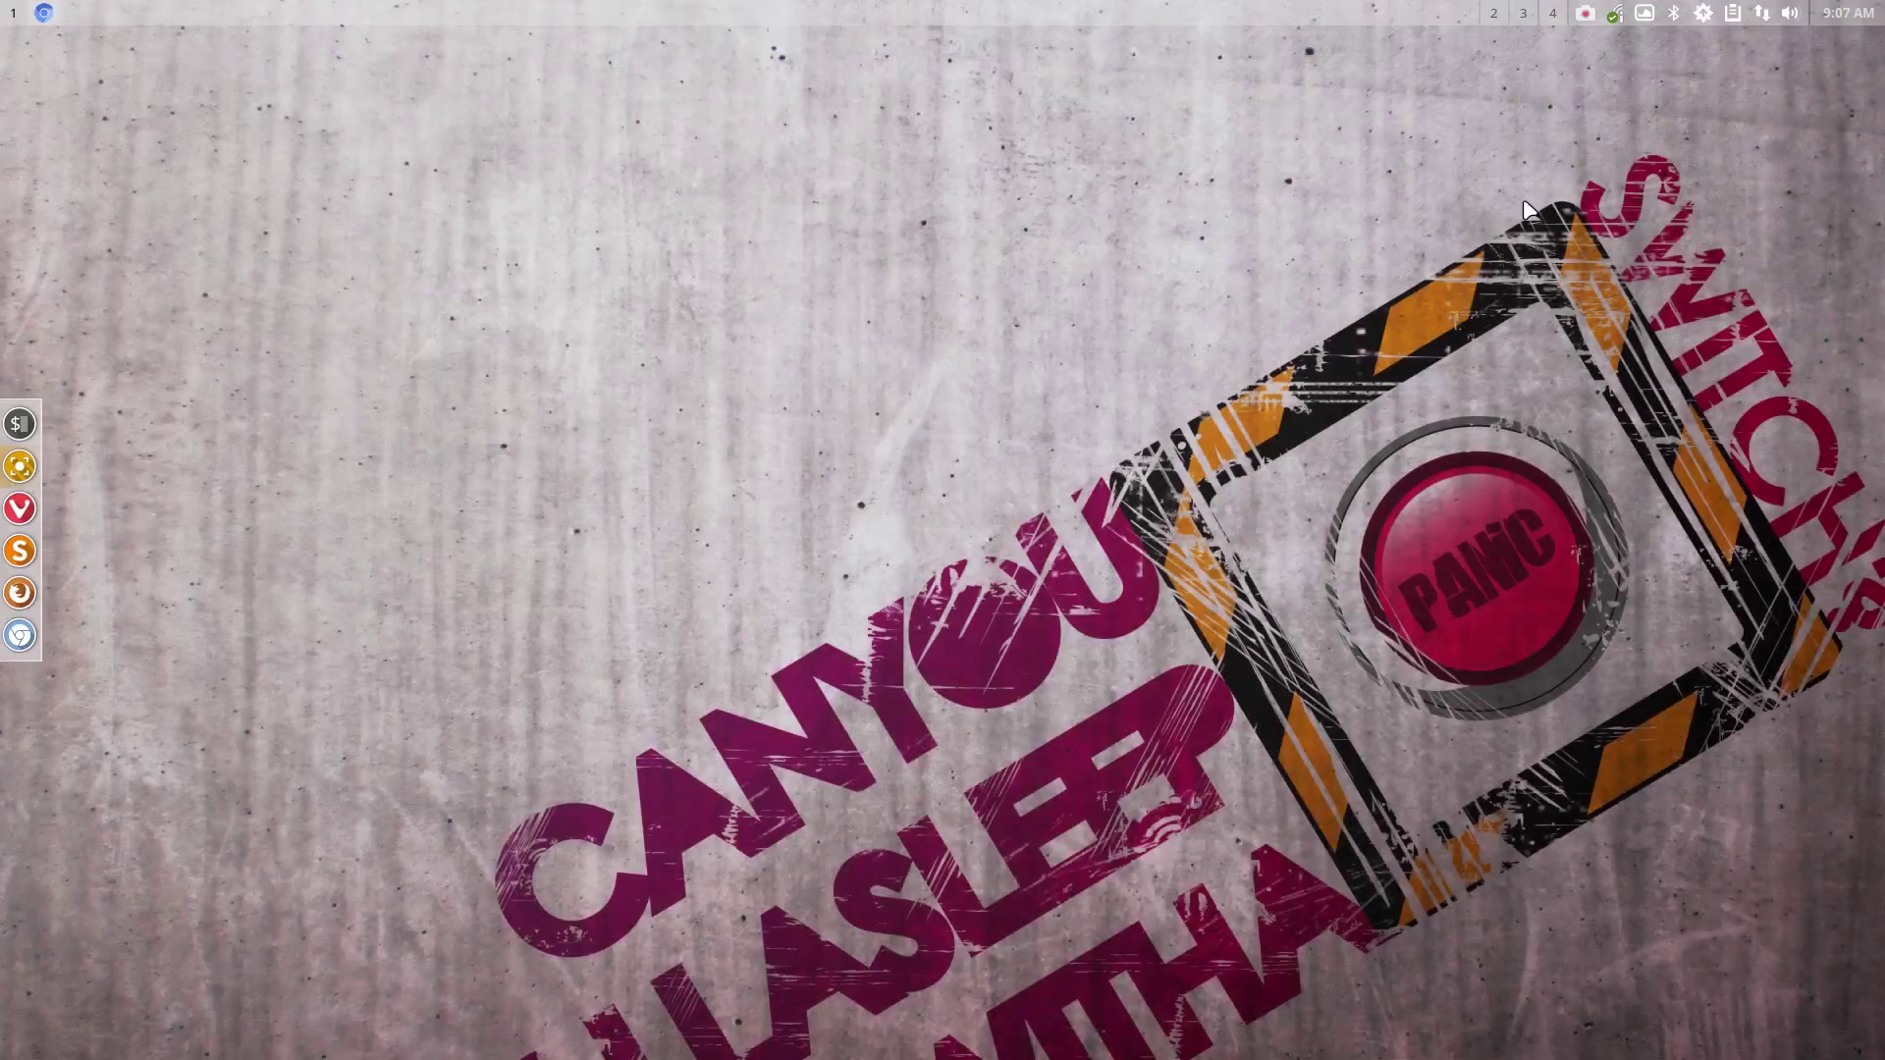
right_click(838, 332)
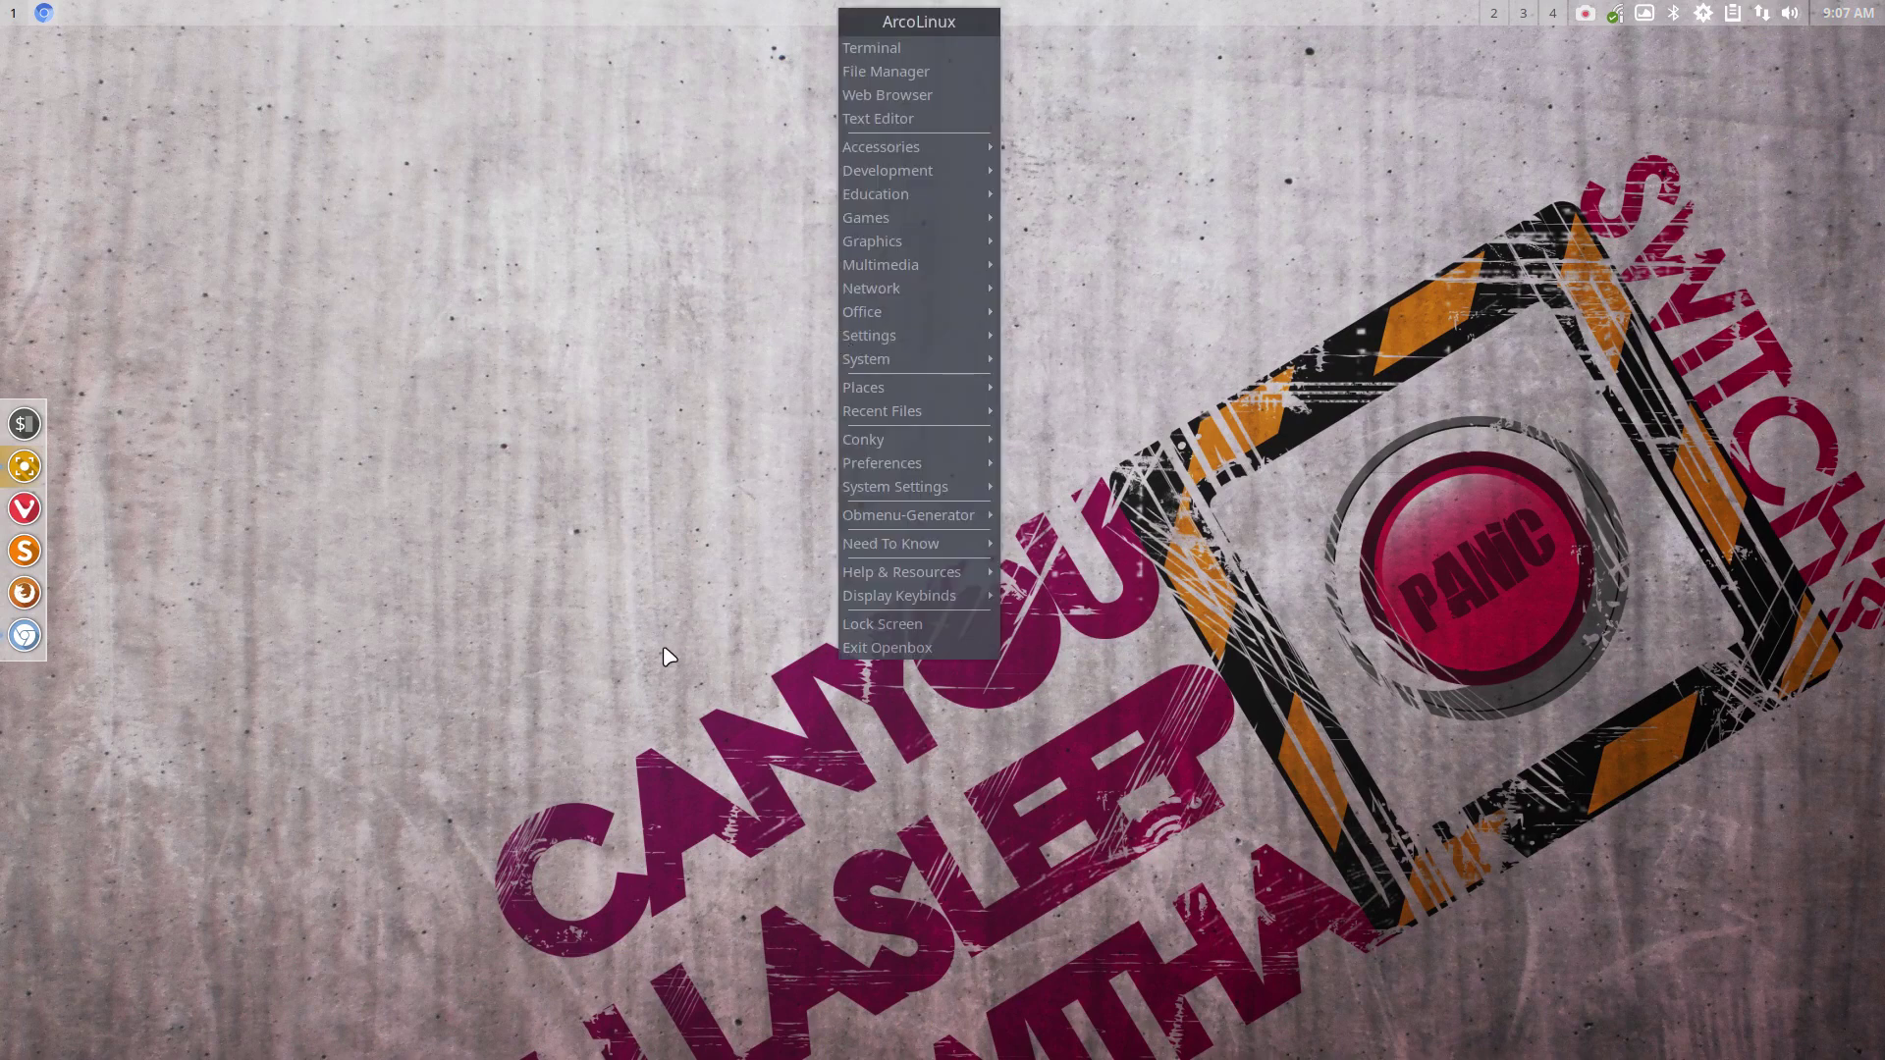
left_click(606, 612)
right_click(609, 552)
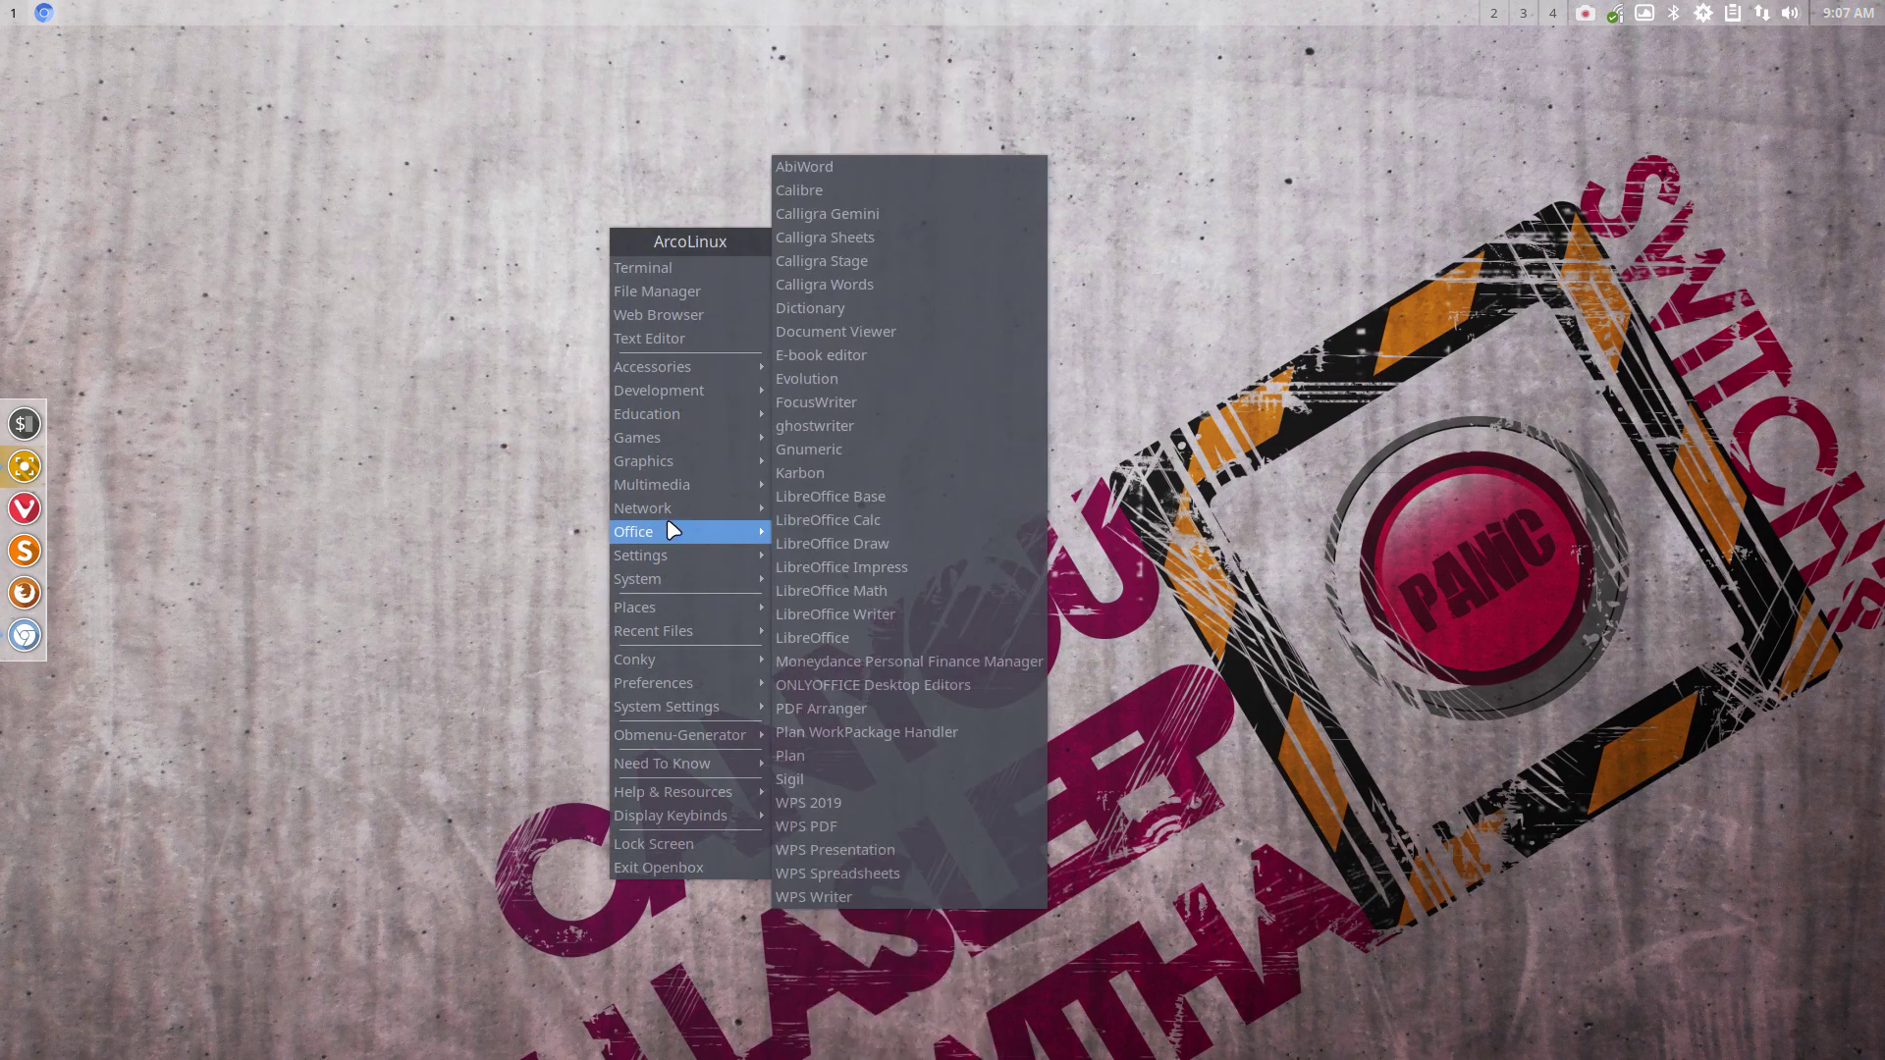
mouse_move(669, 505)
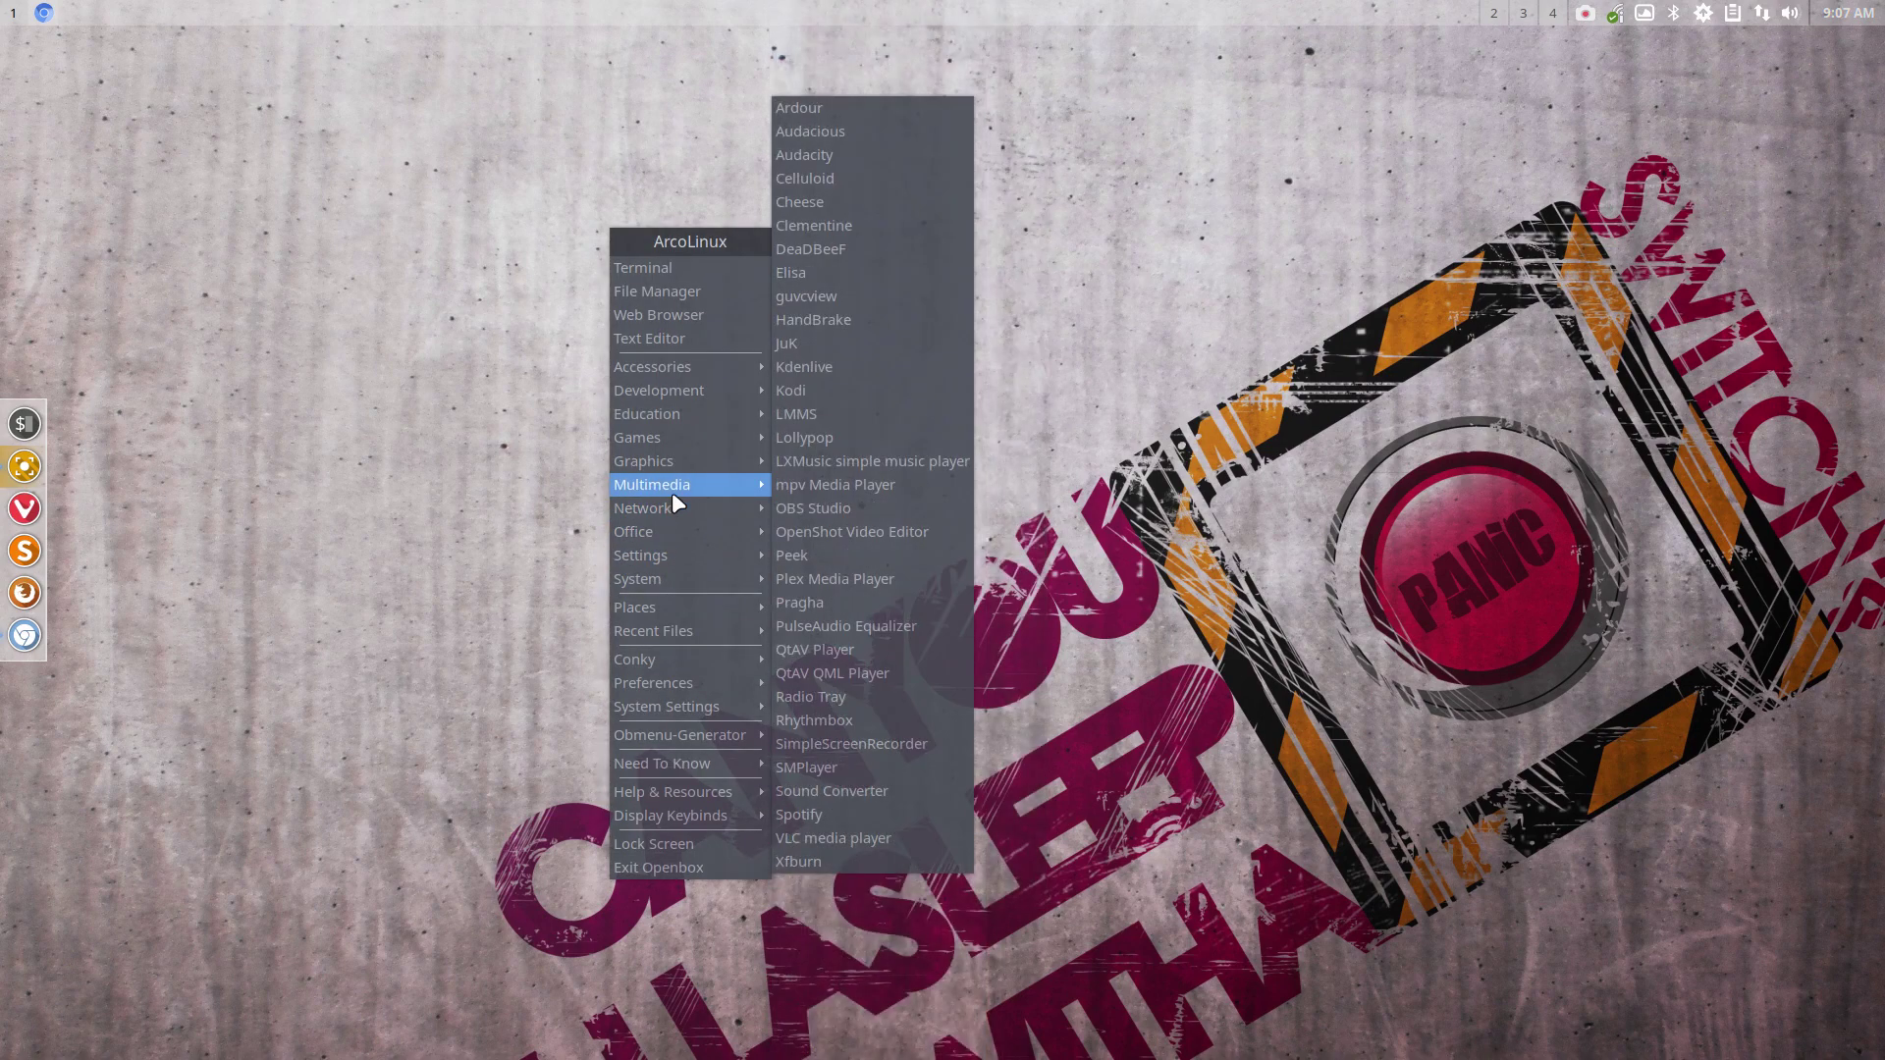
left_click(550, 490)
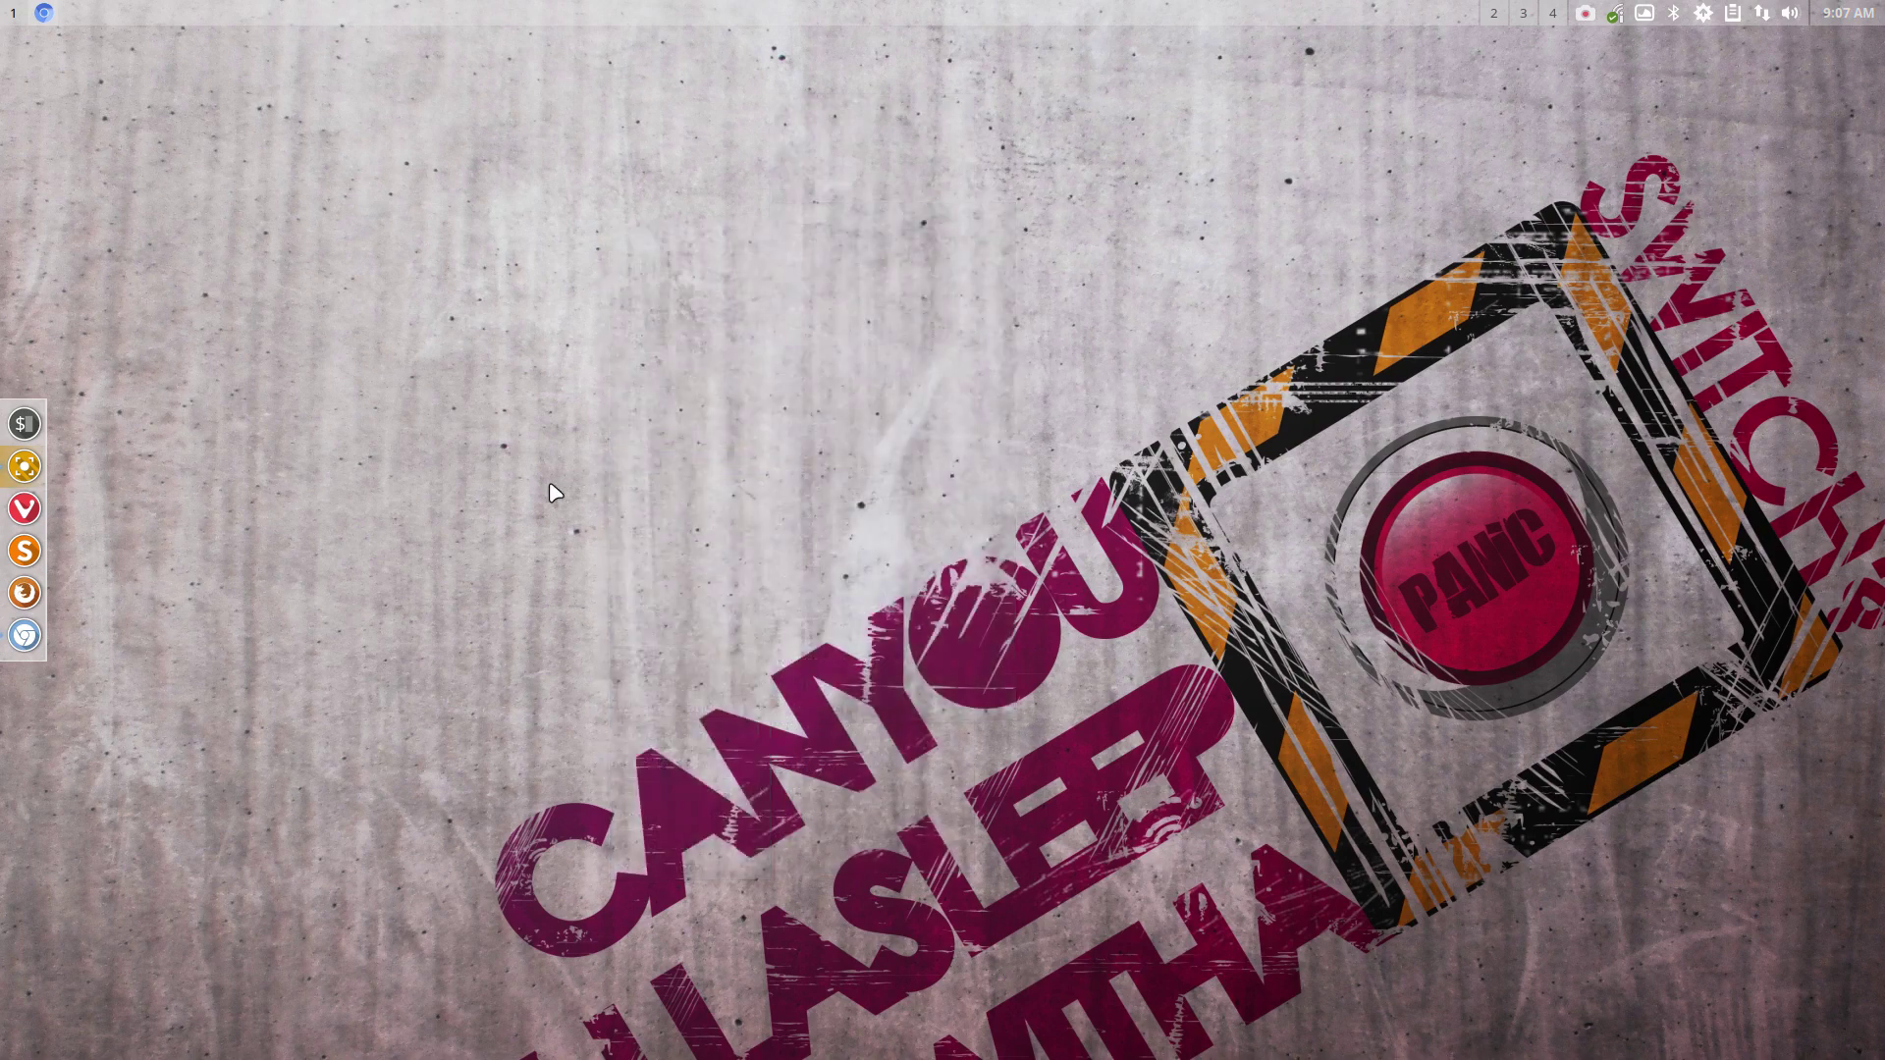